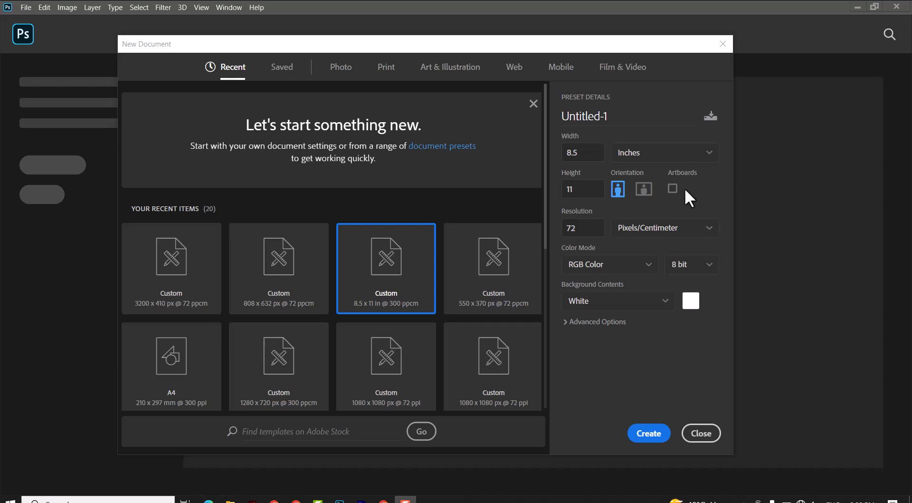
Create an 8.5 × 11 inch document at 72 pixels/centimeter and draw a rectangle about 1624 × 681 px across the upper page.
click(649, 433)
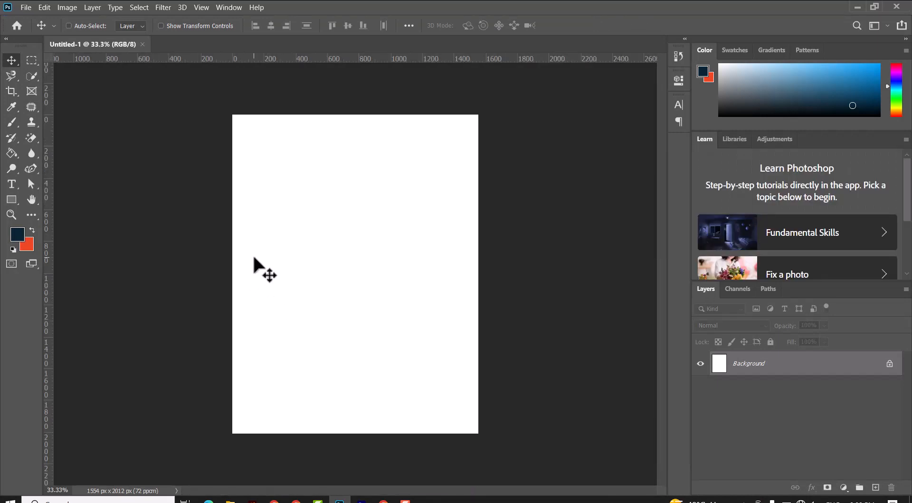
click(12, 200)
mouse_move(220, 158)
mouse_down()
mouse_move(347, 240)
mouse_move(495, 257)
mouse_move(484, 266)
mouse_up()
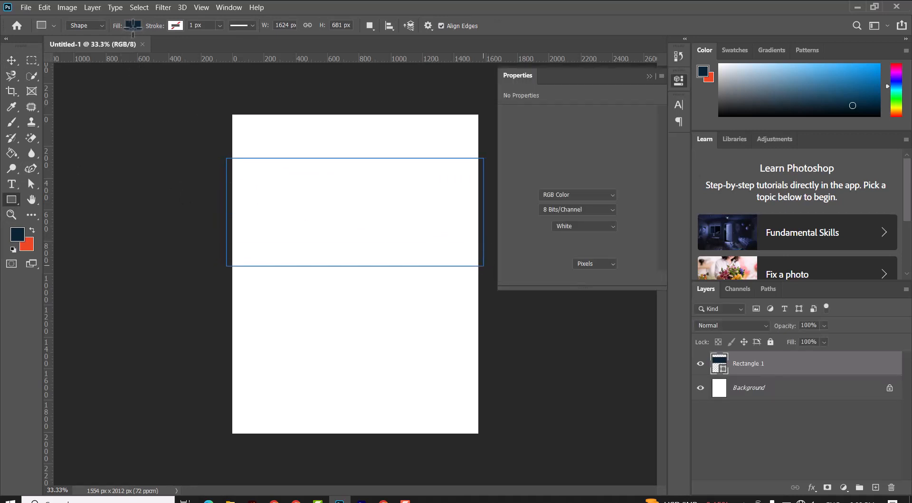
Fill the rectangle with the yellow-to-dark-red linear gradient at an angle of 172 degrees.
click(132, 26)
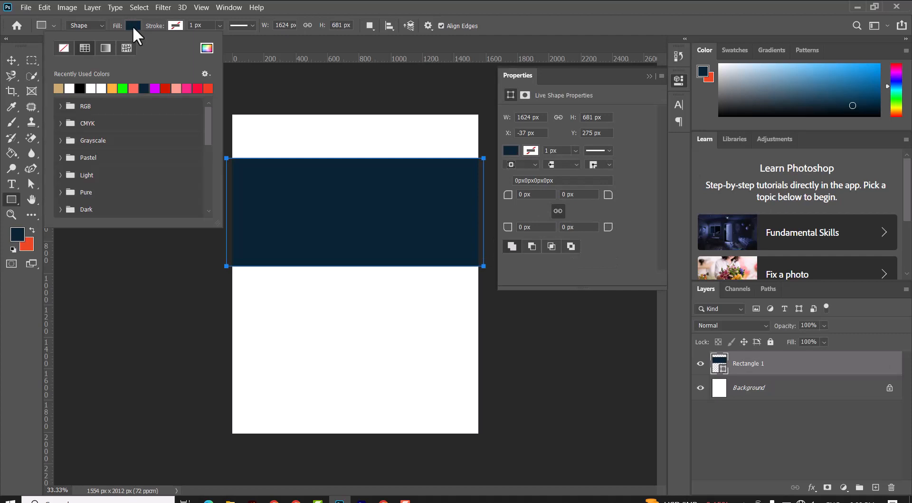
click(105, 48)
click(72, 88)
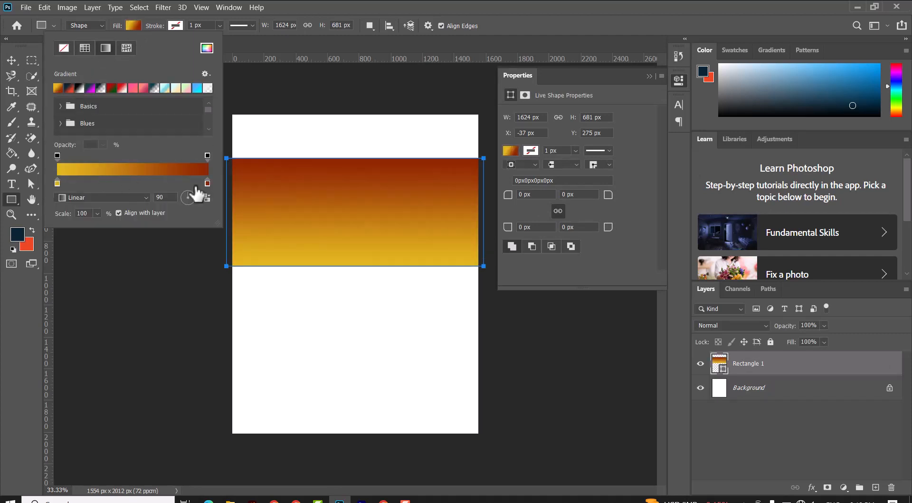
click(184, 195)
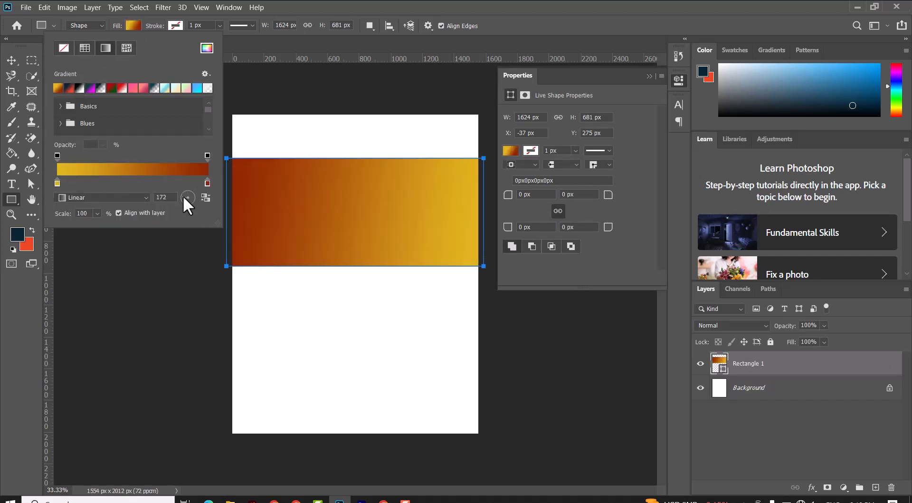
click(10, 60)
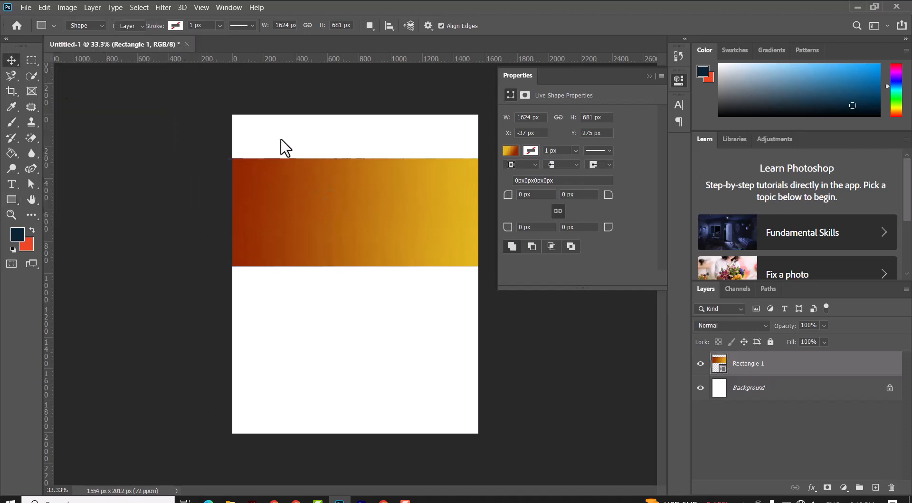
Bend the rectangle's upper and lower edges downward into matching curves with the Curvature Pen tool.
click(33, 165)
click(76, 190)
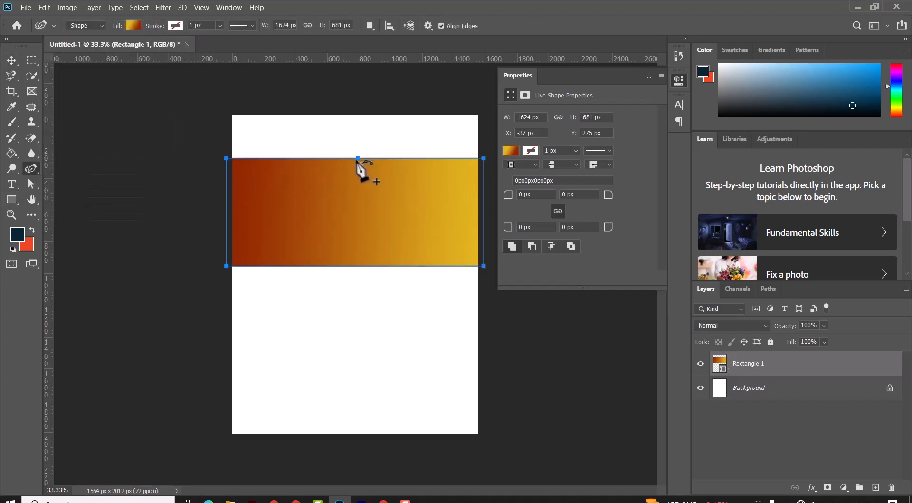
drag(354, 159, 355, 170)
click(440, 198)
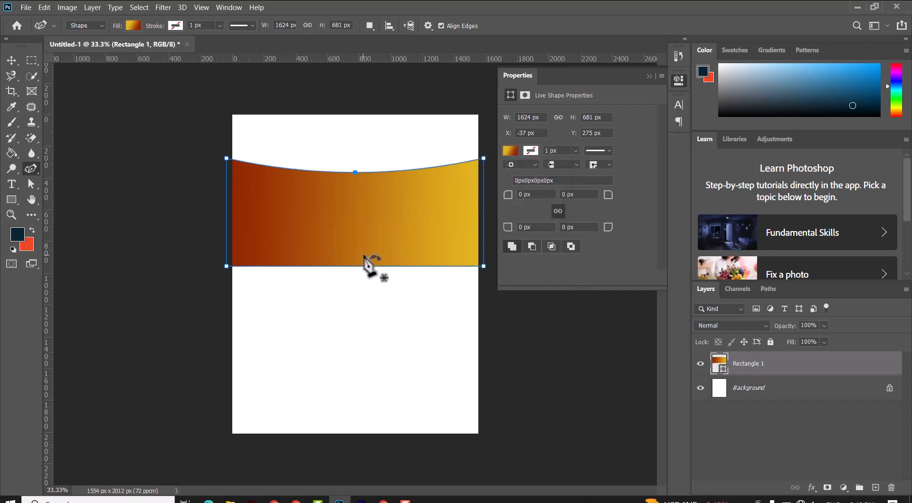
drag(356, 266, 356, 278)
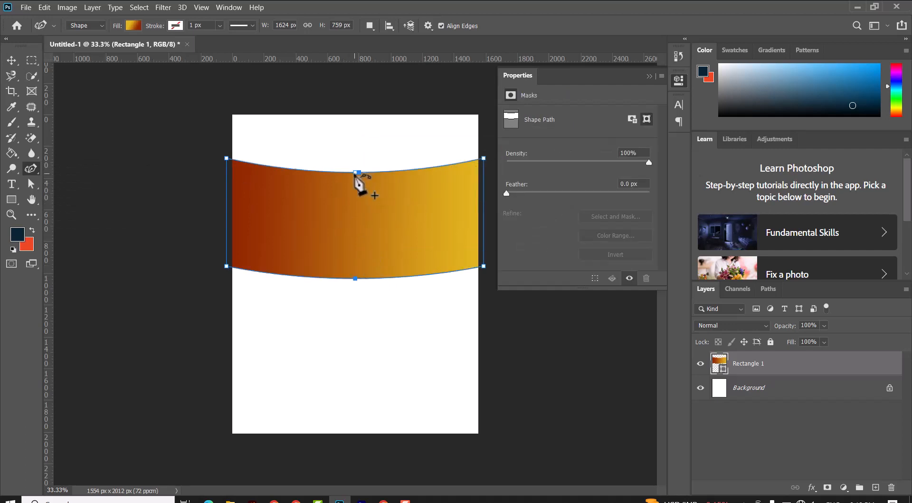
drag(355, 172, 355, 178)
drag(356, 278, 355, 284)
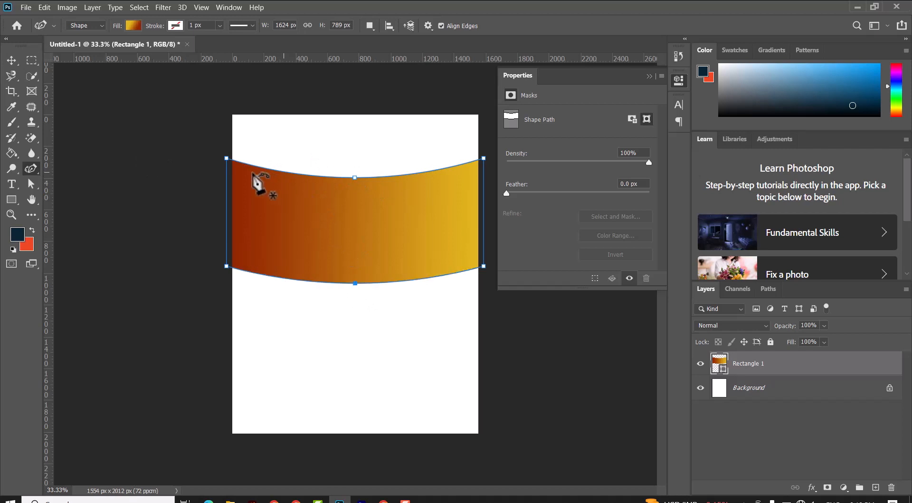
Raise the two upper corner points of the curved shape slightly to steepen its upper edge.
click(11, 60)
click(650, 76)
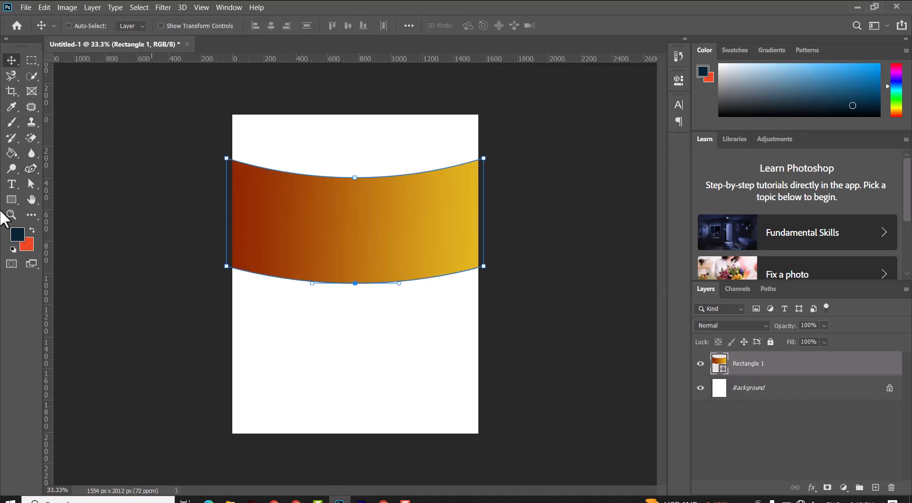
click(31, 183)
drag(226, 158, 225, 154)
drag(483, 159, 484, 154)
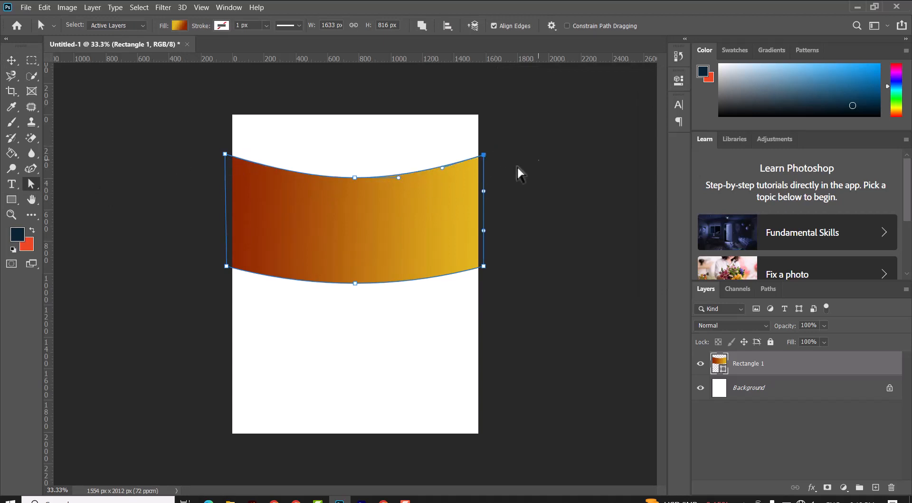
click(517, 168)
Move the curved gradient shape up so it sits closer to the page's upper edge.
click(11, 60)
drag(400, 232, 401, 222)
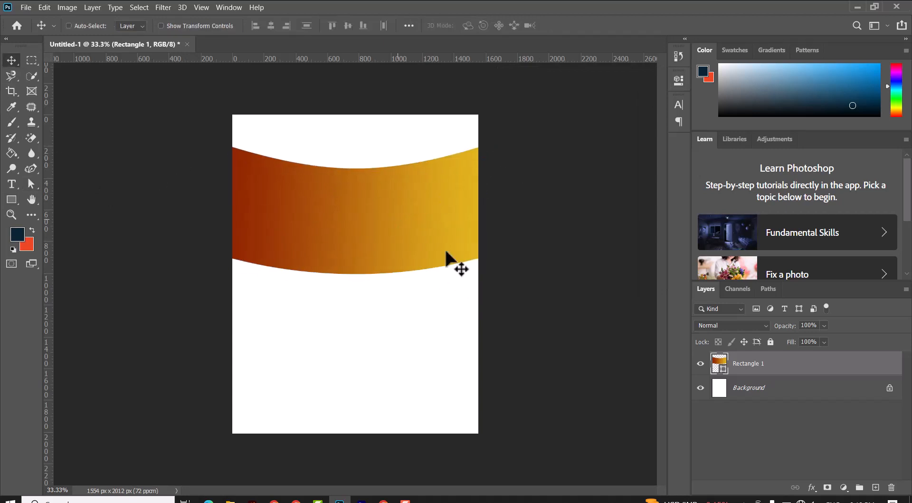
key(shift+Up)
key(shift+Up)
key(shift+Up)
key(shift+Up)
key(shift+Up)
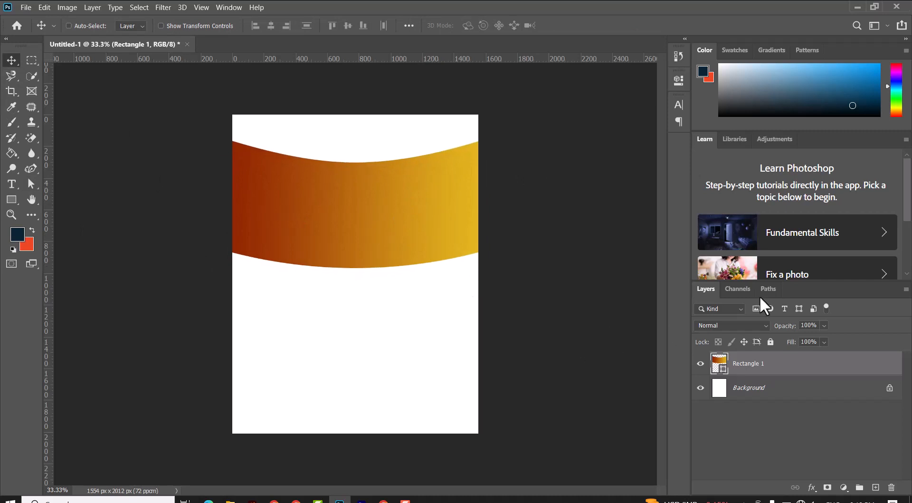
From the business flyer 7 folder, place the laptop-and-monitor desk photo over the curved shape, scaled to 10.72% wide and 11.26% high.
key(alt+Tab)
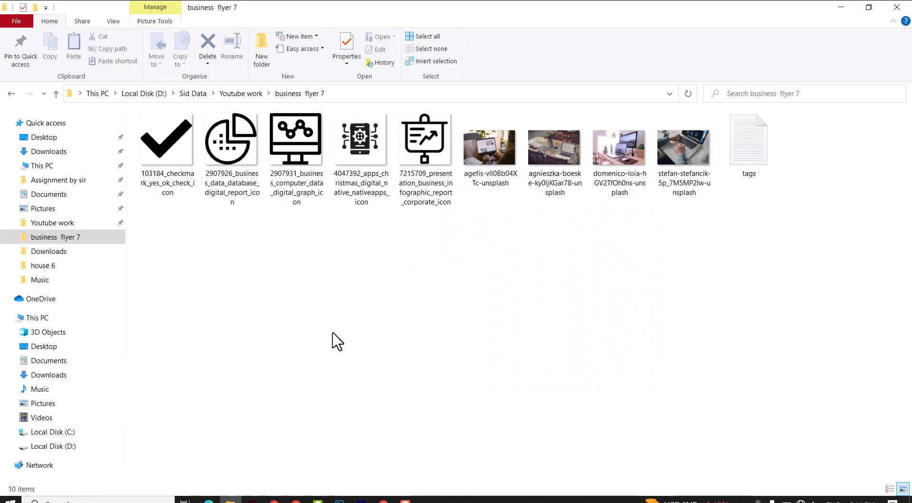
click(617, 152)
drag(619, 147, 350, 234)
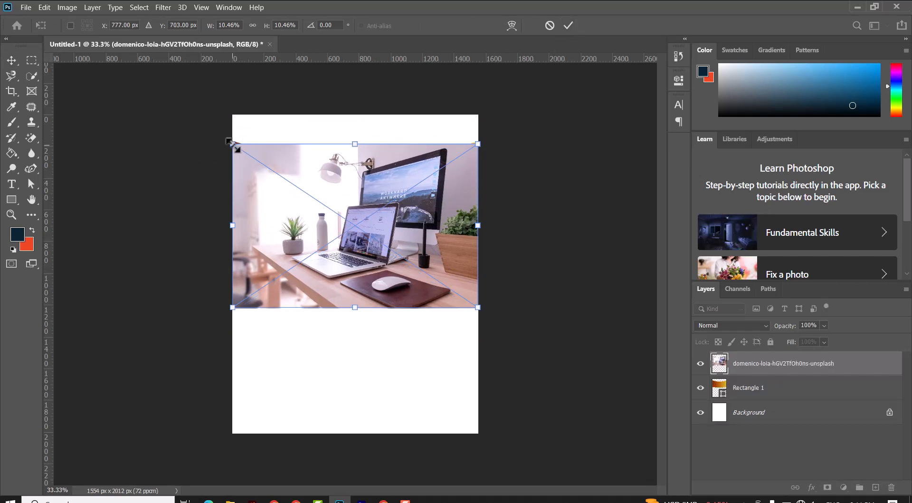
drag(233, 145, 232, 139)
drag(376, 237, 375, 244)
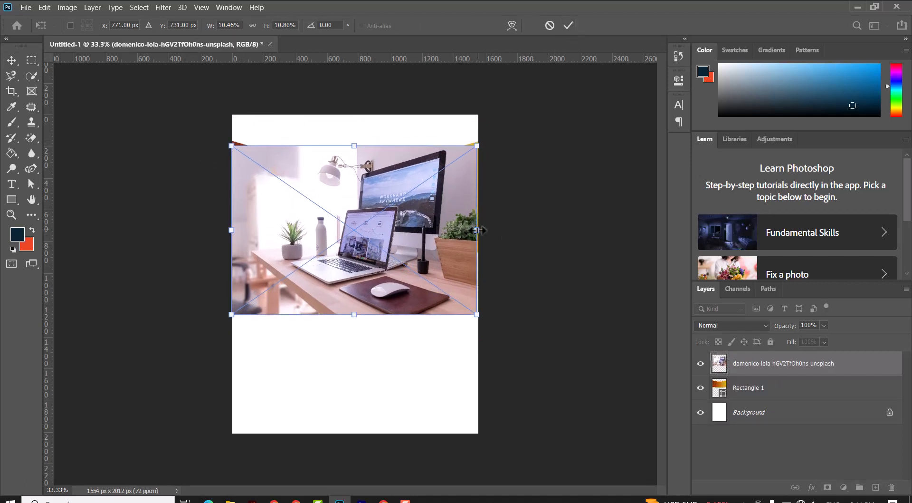
drag(478, 231, 485, 231)
drag(358, 146, 358, 138)
click(568, 25)
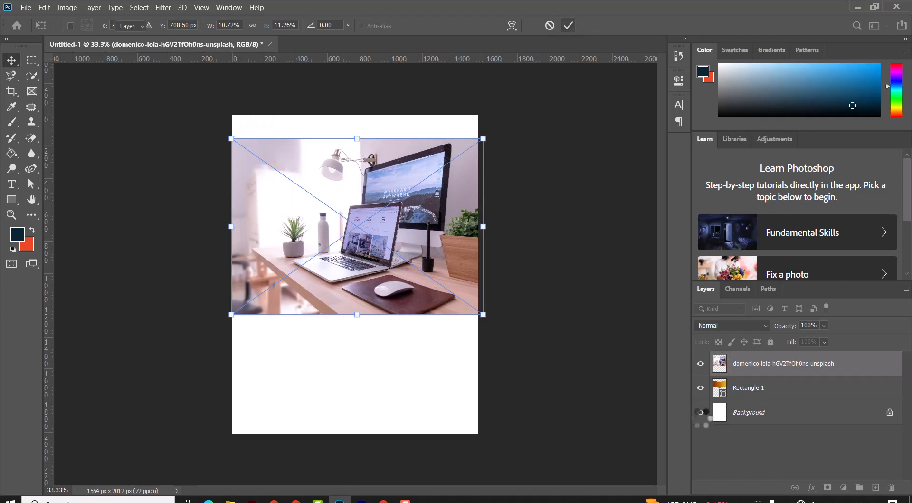
Clip the desk photo to the curved gradient shape and set its blend mode to Overlay.
right_click(793, 363)
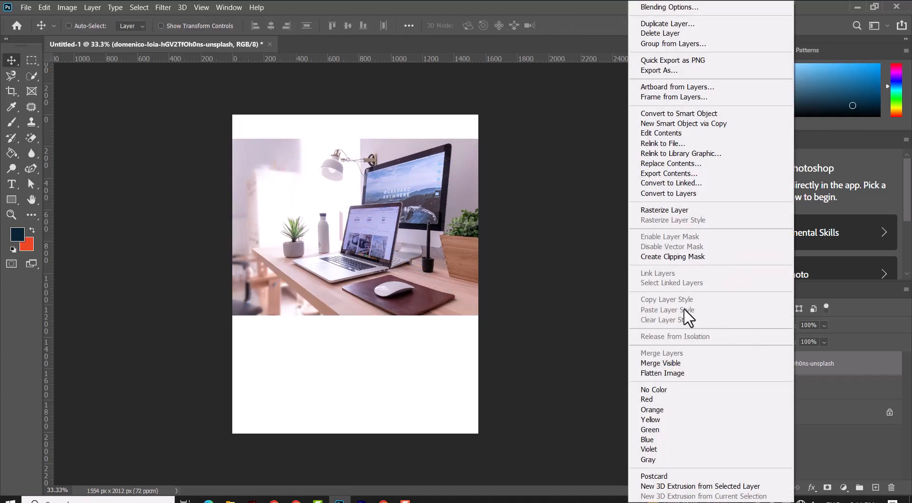
click(708, 257)
right_click(765, 362)
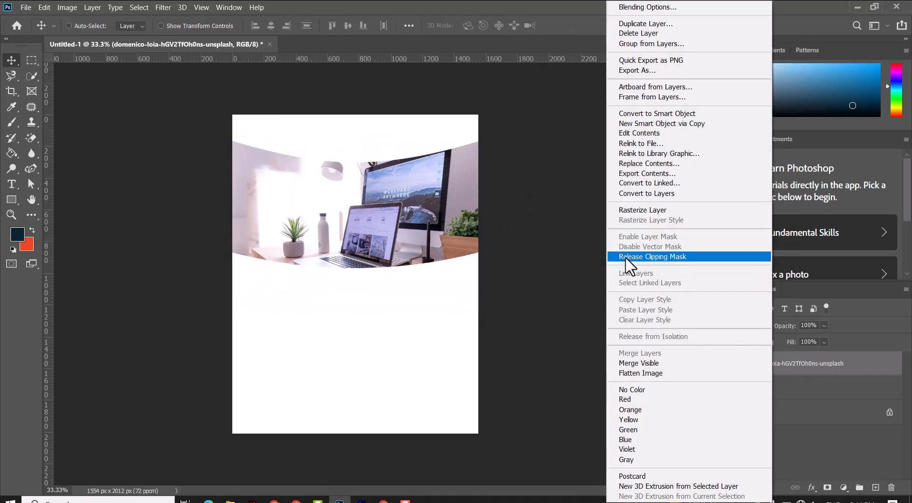
click(626, 265)
right_click(757, 369)
click(620, 264)
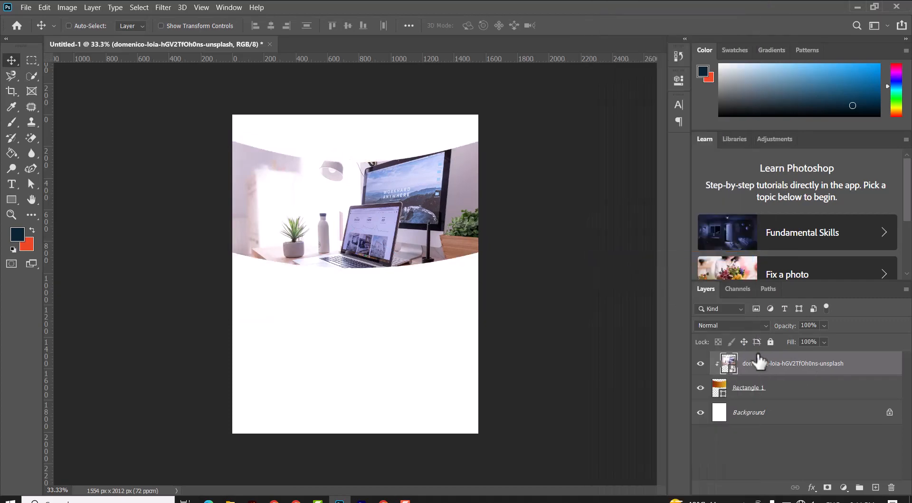
click(751, 324)
click(729, 343)
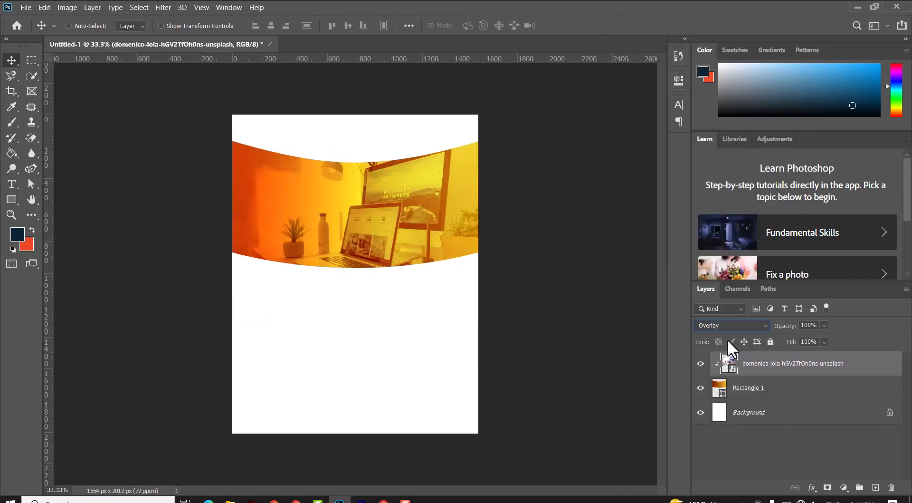
Start a white 18 pt text layer and position it over the plant and bottle in the photo.
key(t)
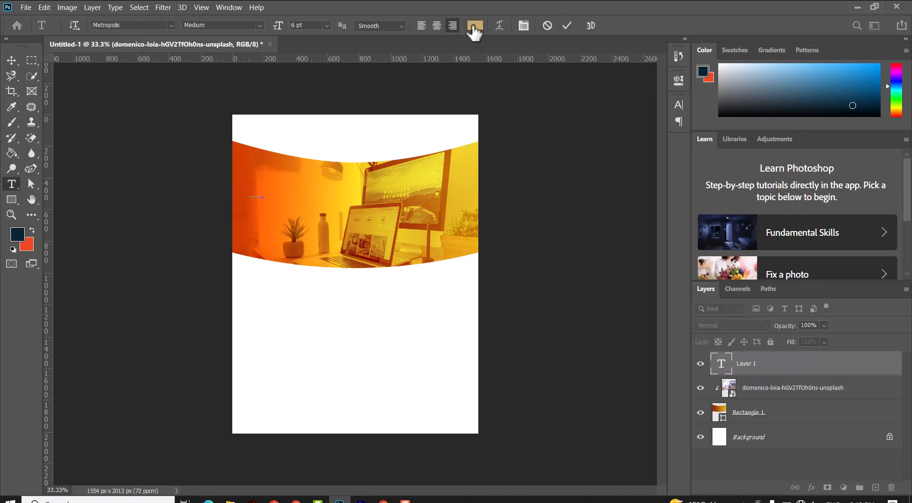
click(475, 25)
click(779, 202)
click(326, 25)
click(308, 127)
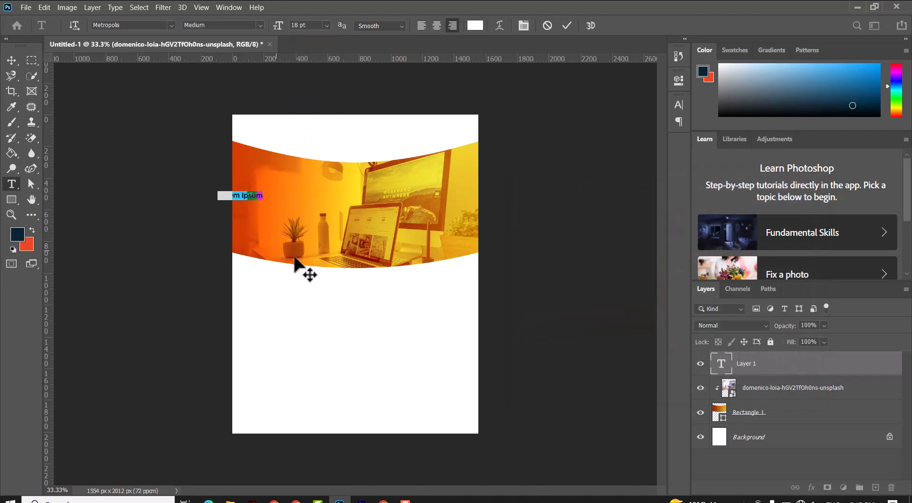
drag(298, 261, 327, 266)
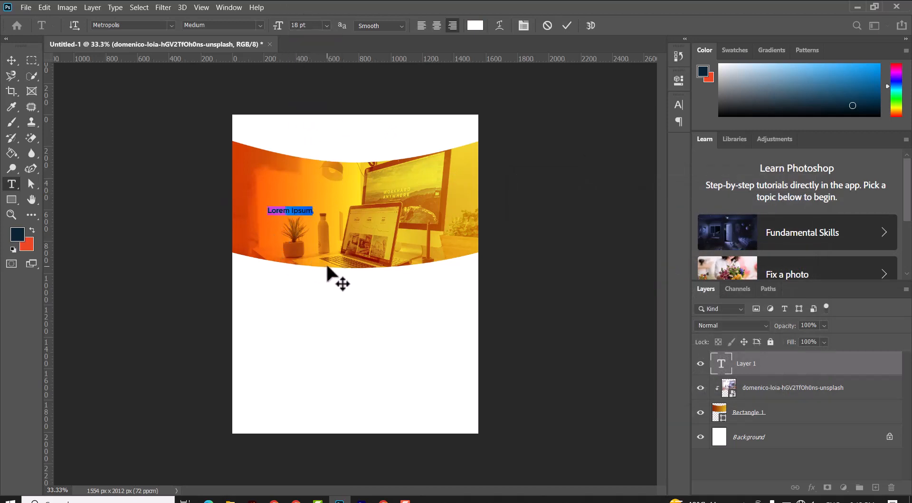
Enter the headline on three lines: WE MAKE, BUSINESS, TO NEXT IDEA.
key(Right)
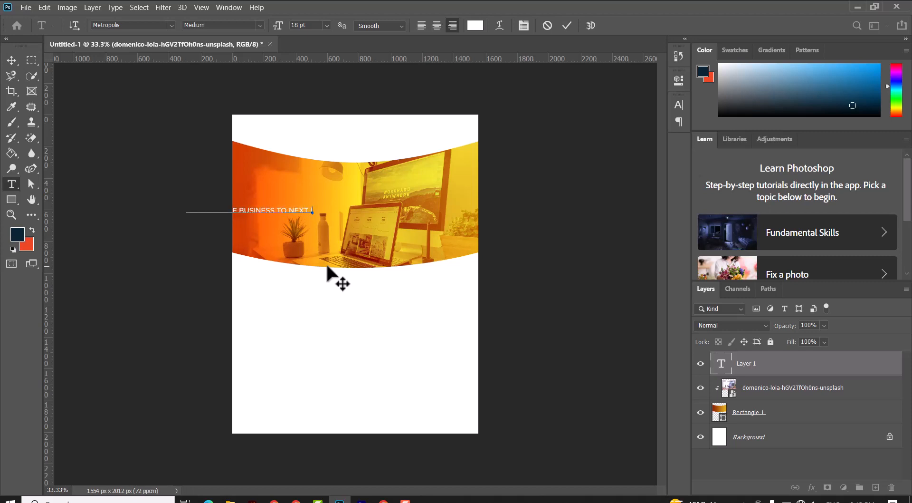
click(263, 210)
key(Return)
click(275, 209)
key(Return)
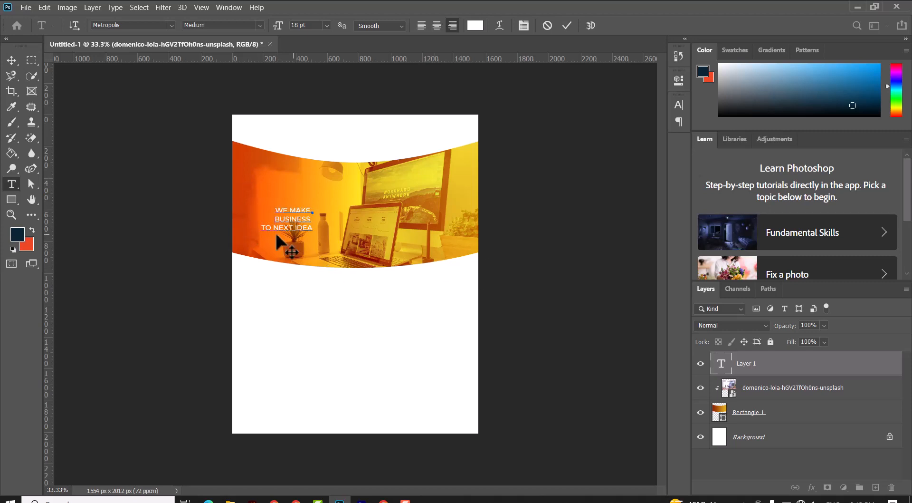
Left-align the entire headline and set its font size to 30 pt.
key(ctrl+a)
click(423, 25)
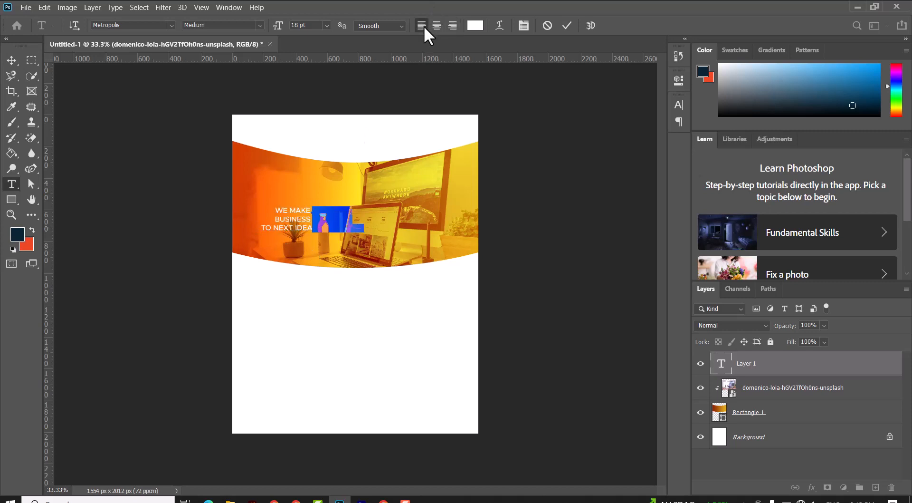
click(323, 29)
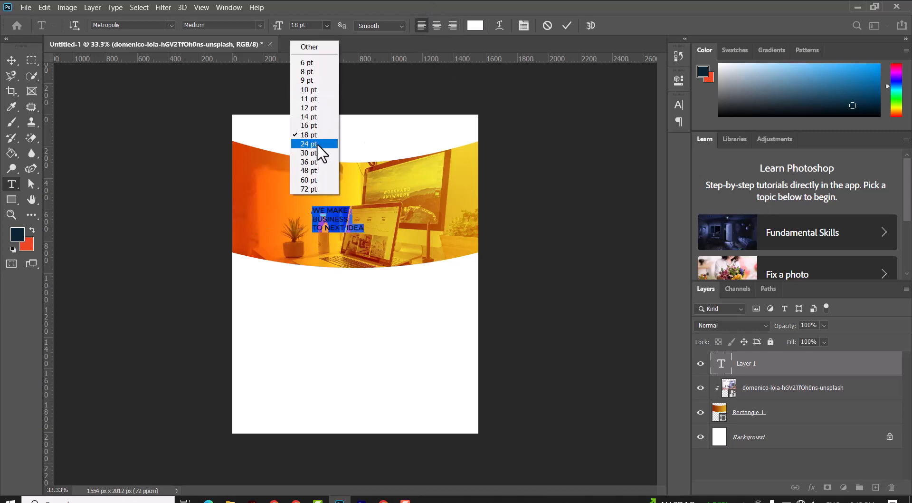
click(320, 148)
click(327, 25)
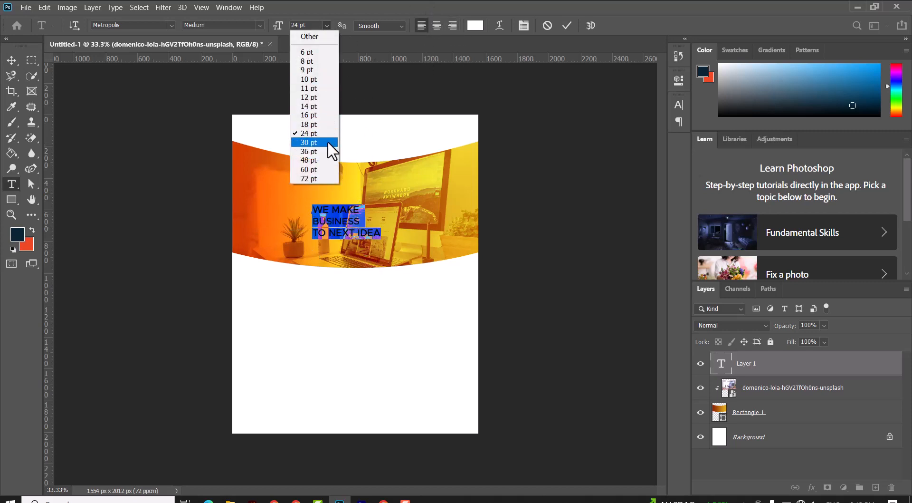
click(332, 154)
Set the word BUSINESS to Extra Bold and the word IDEA to Semi Bold.
drag(375, 223, 315, 219)
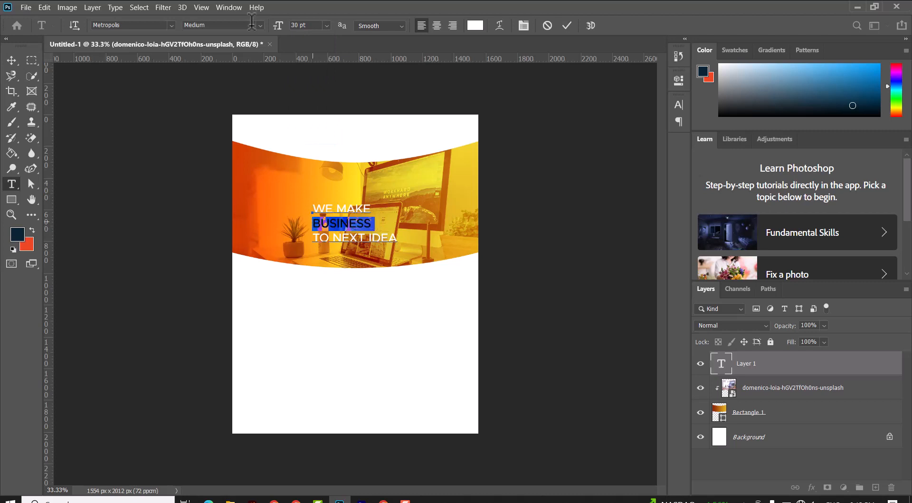
click(259, 25)
click(236, 166)
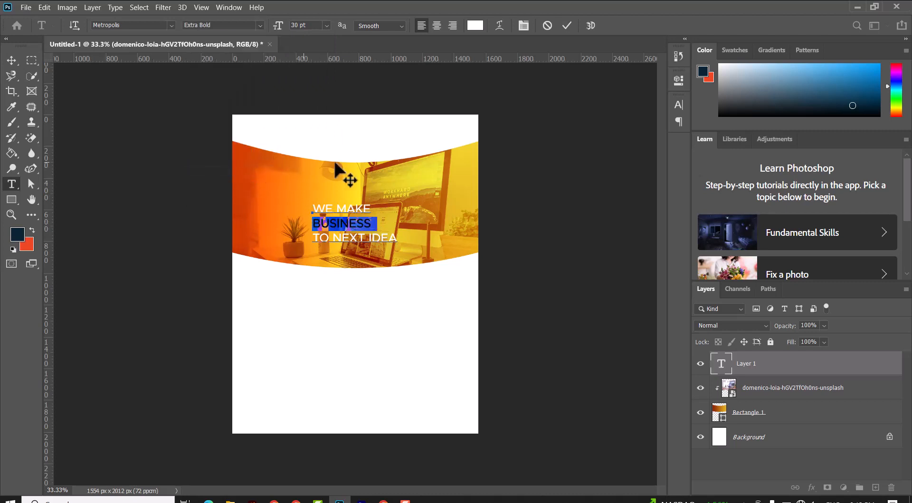
drag(370, 238, 398, 237)
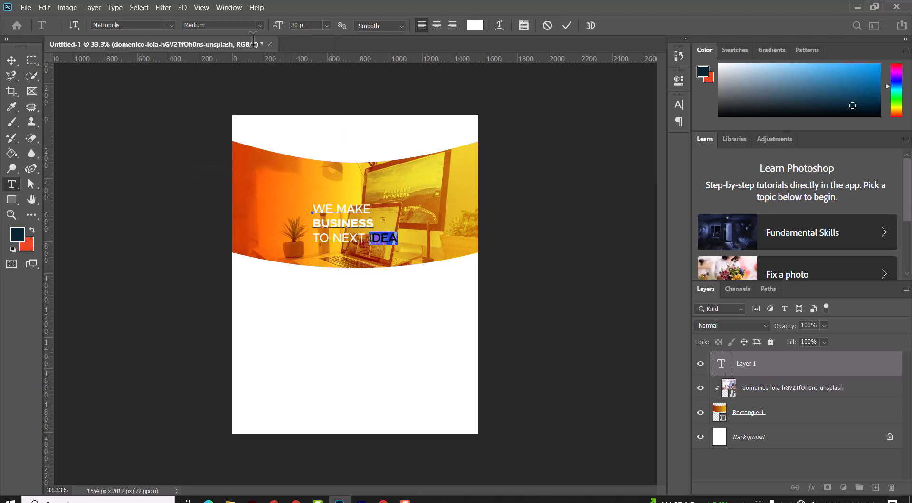
click(259, 24)
click(241, 120)
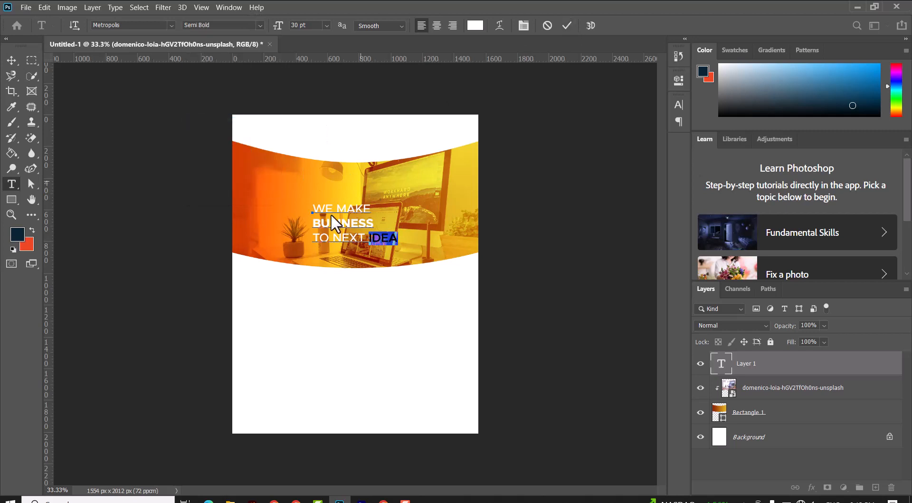
Set the word BUSINESS to 48 pt and move the headline up and left over the orange part of the photo.
drag(375, 223, 312, 223)
click(327, 24)
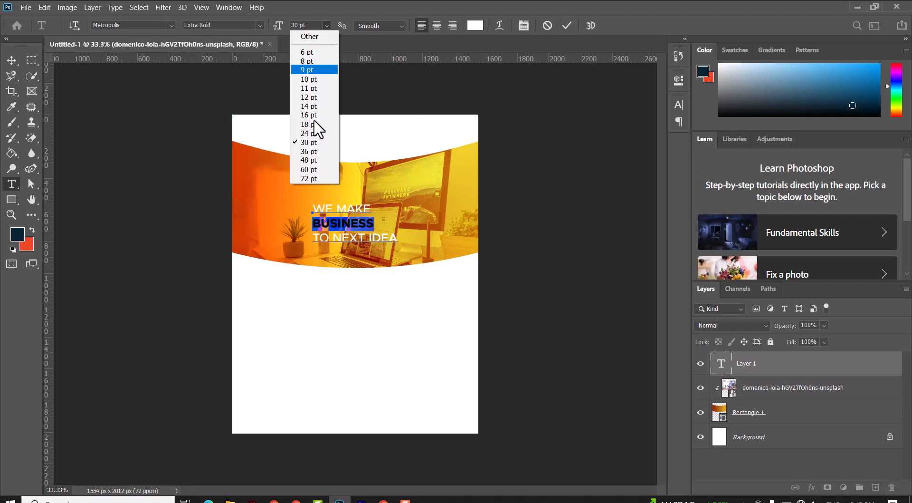
click(310, 160)
click(362, 230)
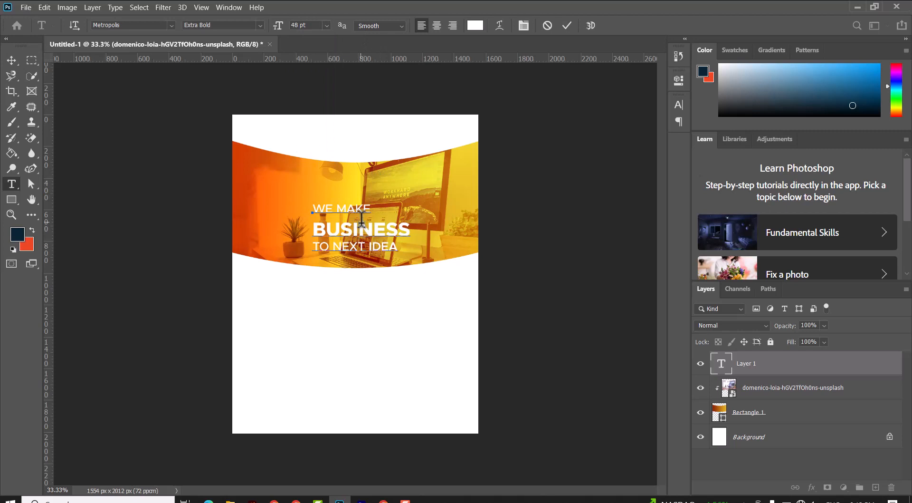
key(ctrl+a)
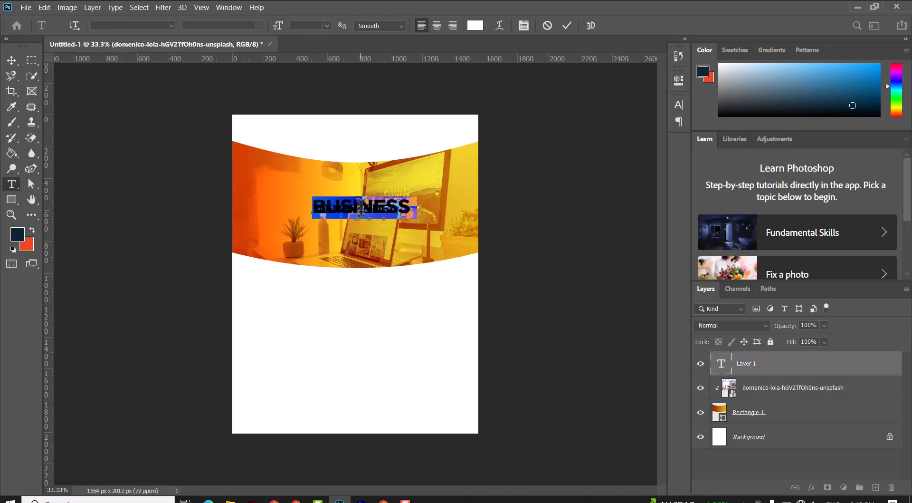
click(358, 227)
click(567, 26)
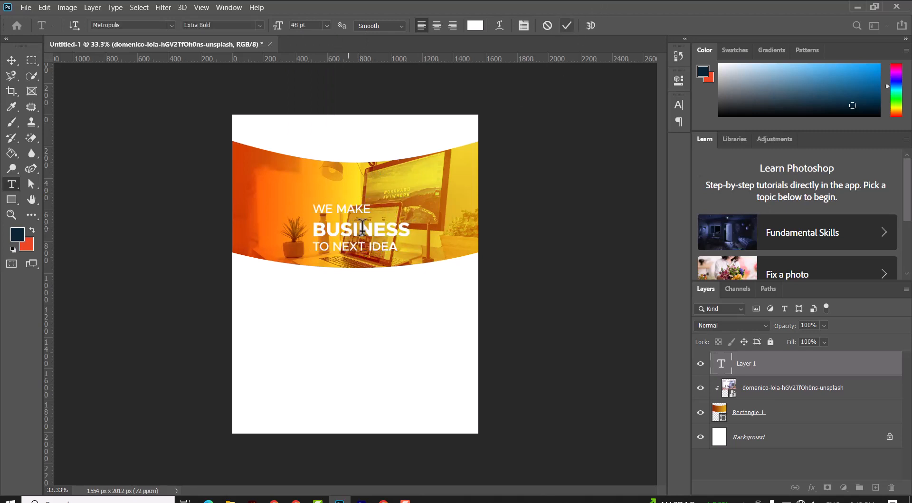
click(11, 60)
drag(351, 230, 293, 206)
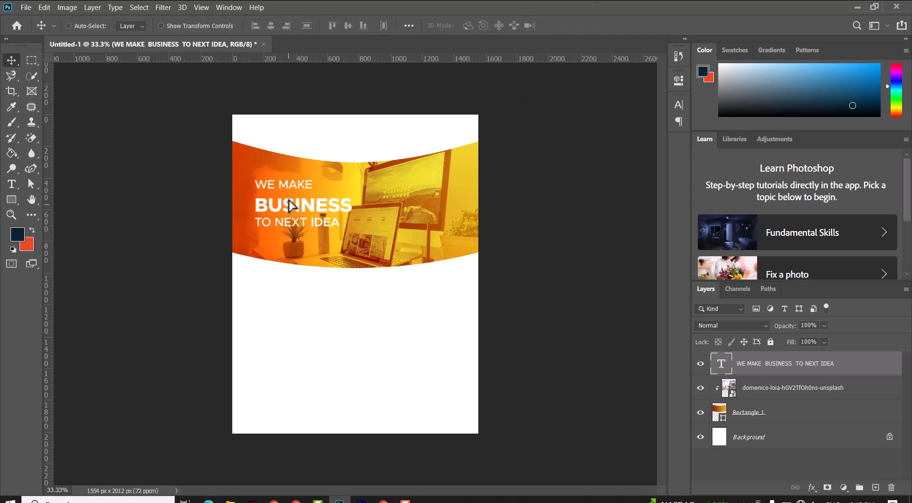
Tighten the line spacing of the word BUSINESS and move the headline closer to the banner's left edge.
double_click(294, 205)
drag(356, 205, 256, 204)
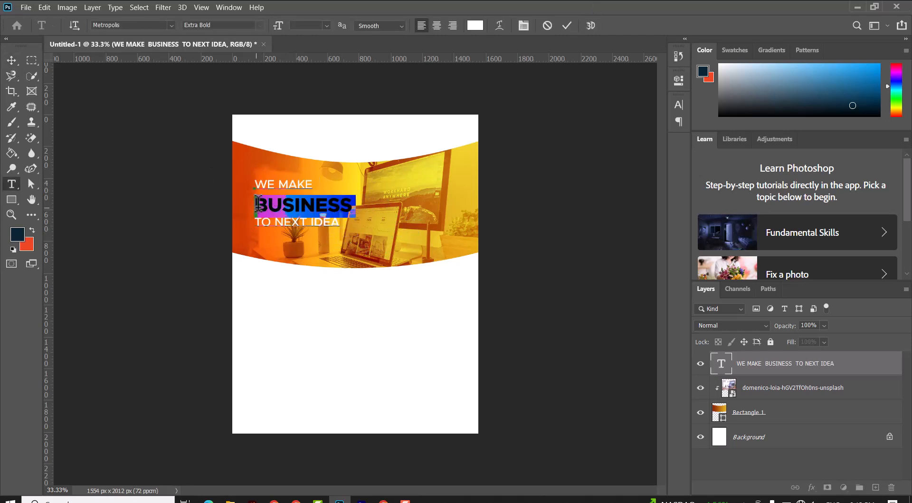
key(alt+Up)
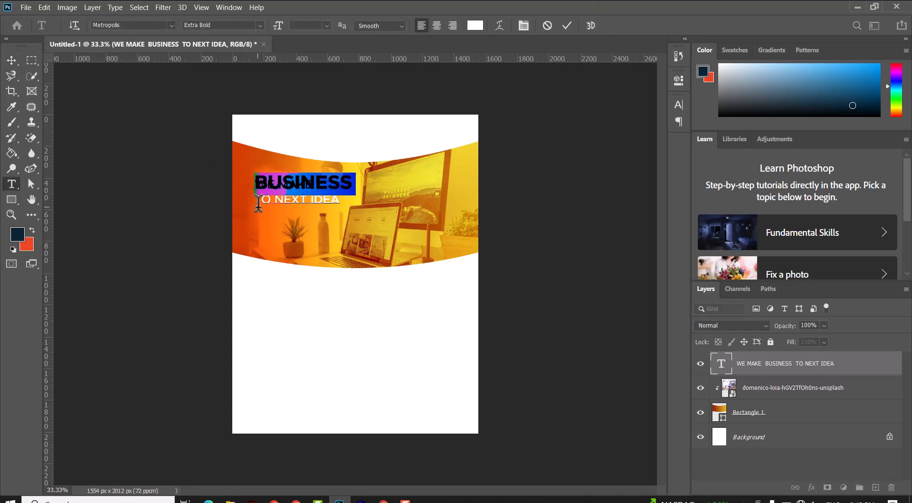
key(alt+Down)
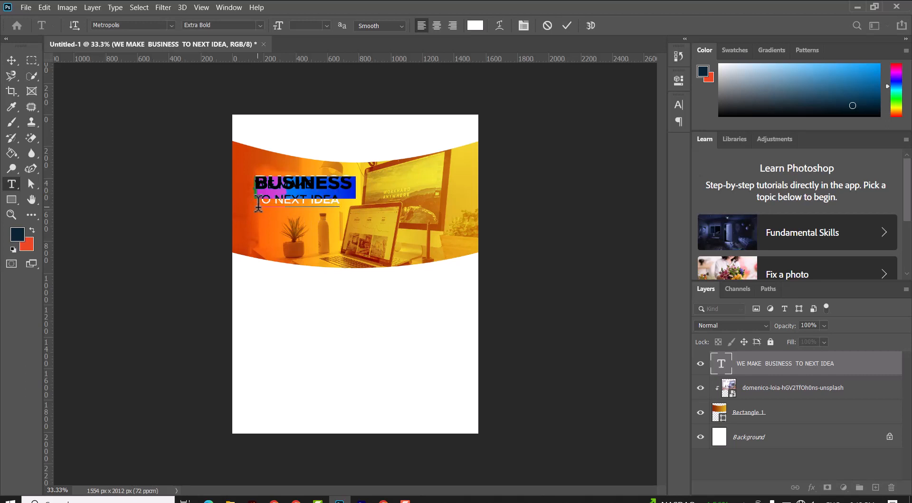
key(alt+Down)
key(alt+Down)
key(alt+Down)
key(alt+Down)
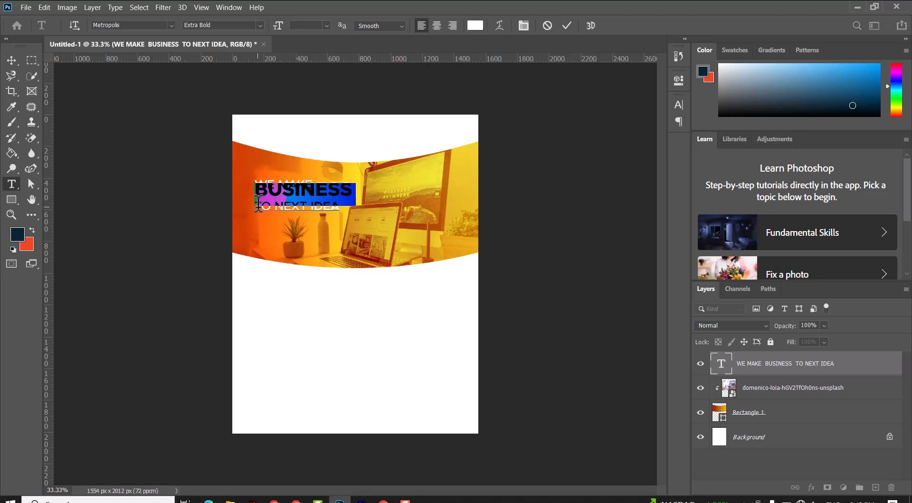
key(alt+Down)
key(alt+Down)
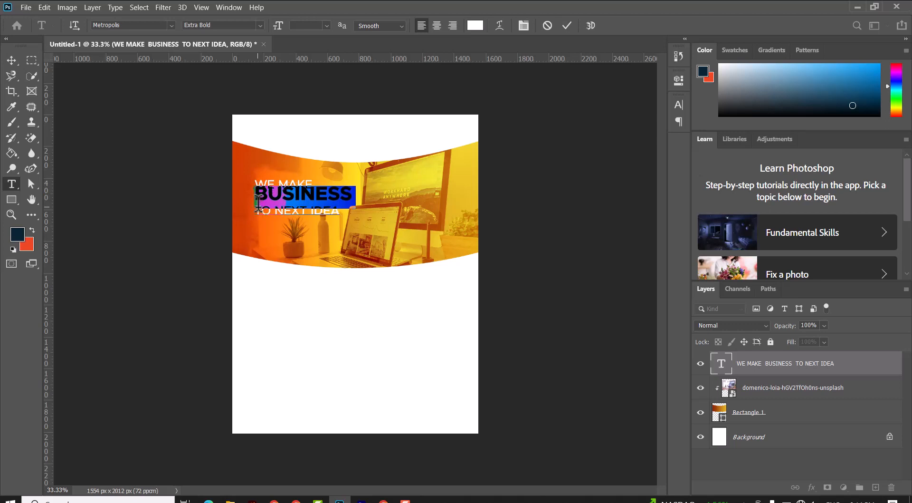
key(alt+Down)
key(alt+Down)
key(alt+Down)
key(alt+Down)
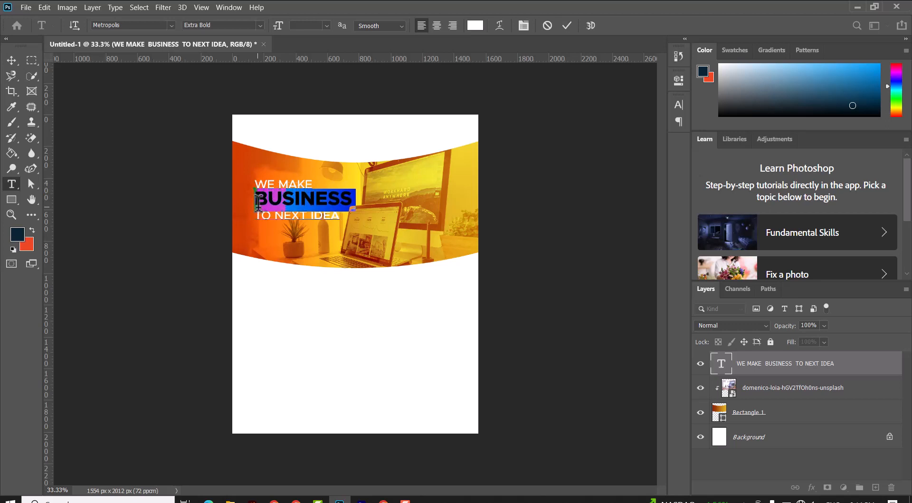
click(568, 26)
key(v)
drag(292, 200, 280, 206)
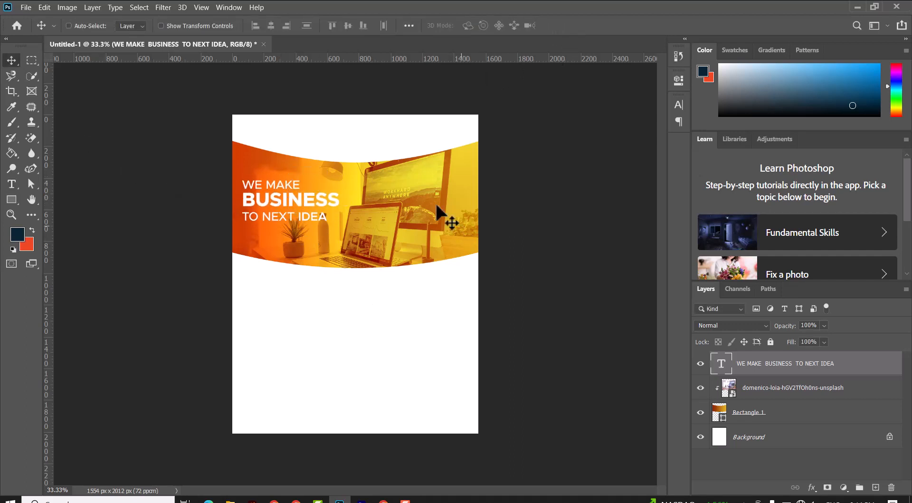
Shift the banner shape, its photo and the headline slightly upward together.
click(773, 395)
click(764, 417)
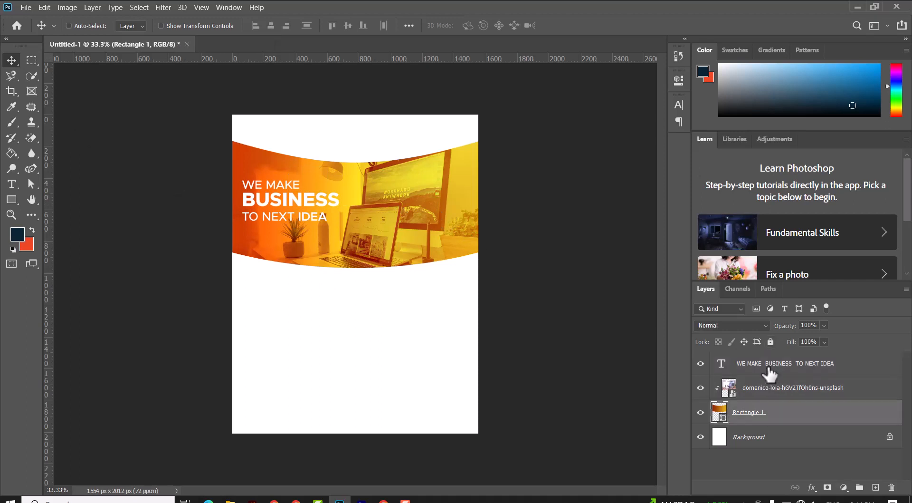
shift+click(768, 367)
key(shift+Up)
key(shift+Up)
key(shift+Up)
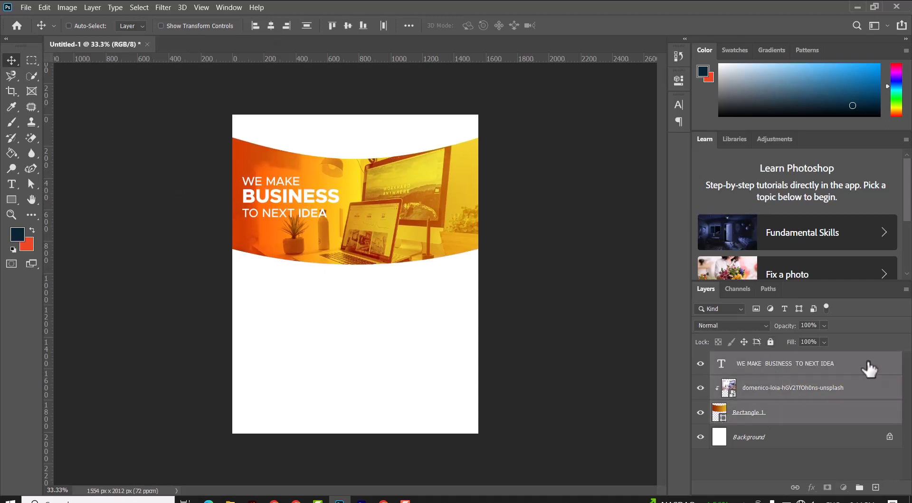
Draw a dark blue circle about 408 px in diameter overlapping the lower left edge of the banner.
click(13, 200)
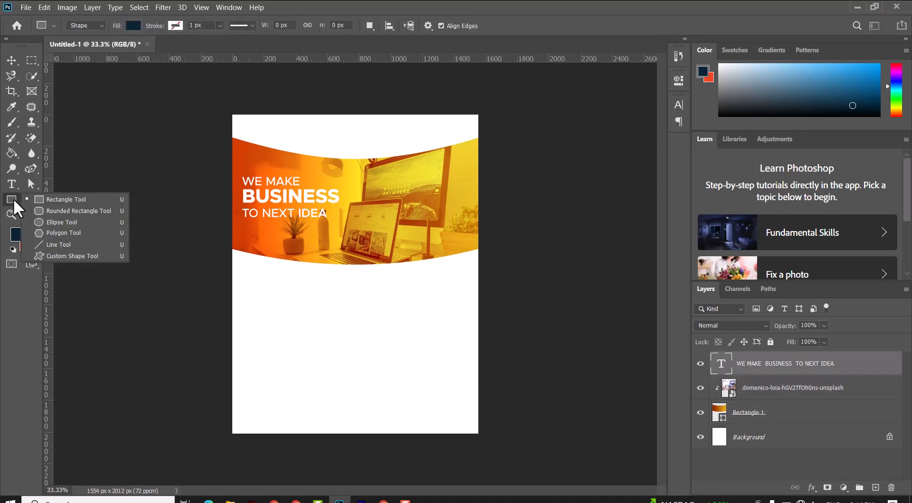
click(57, 222)
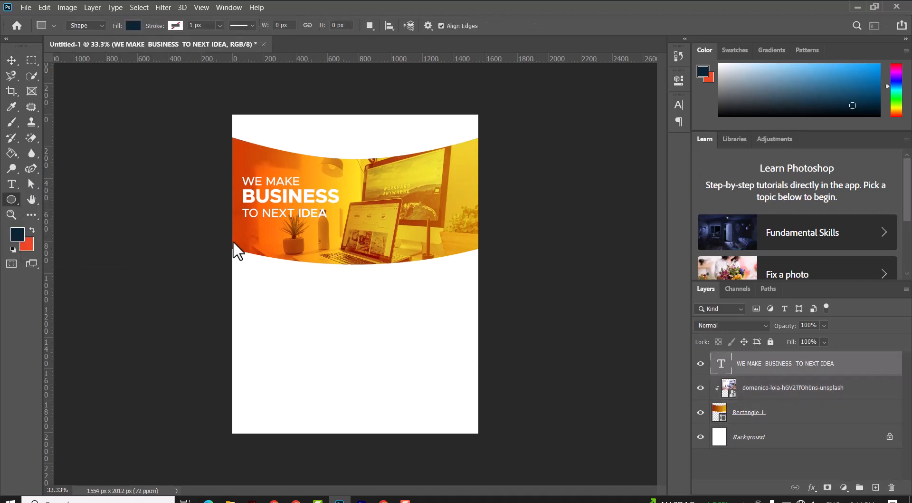
drag(235, 239, 310, 321)
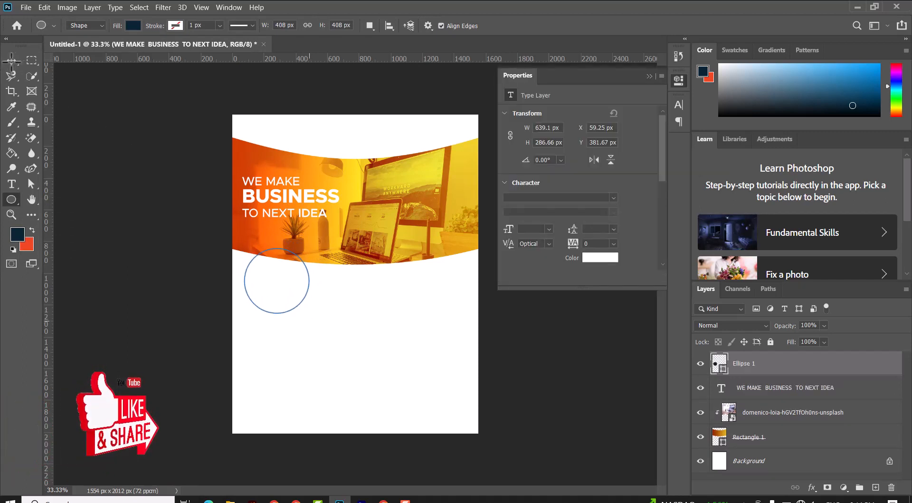
Place a vertical guide along the headline's left edge and align the circle's left side to it.
click(12, 60)
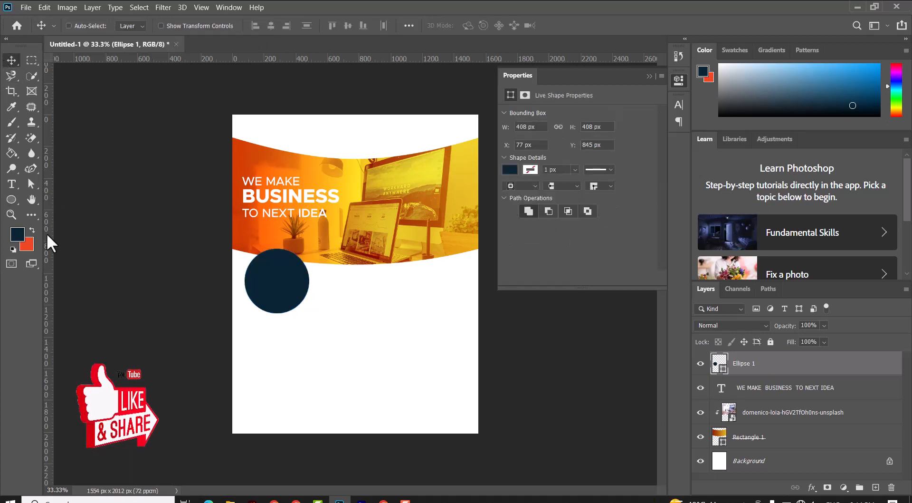
drag(47, 235, 365, 281)
right_click(257, 286)
click(212, 236)
Duplicate the circle twice, with one copy near the page's right edge and one slightly lower in the middle.
right_click(266, 277)
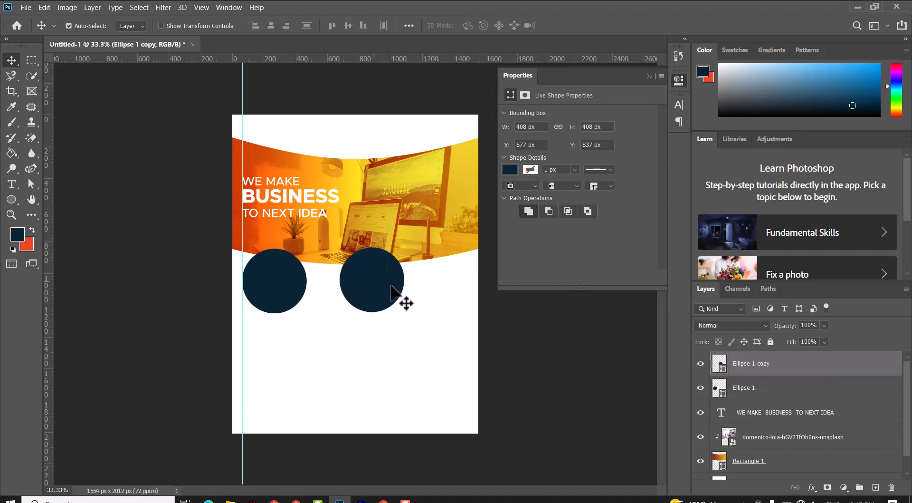
key(ctrl+z)
drag(431, 285, 353, 297)
Raise the two outer circles to Y 833 px and place a horizontal guide along their lower edges.
right_click(434, 289)
click(447, 298)
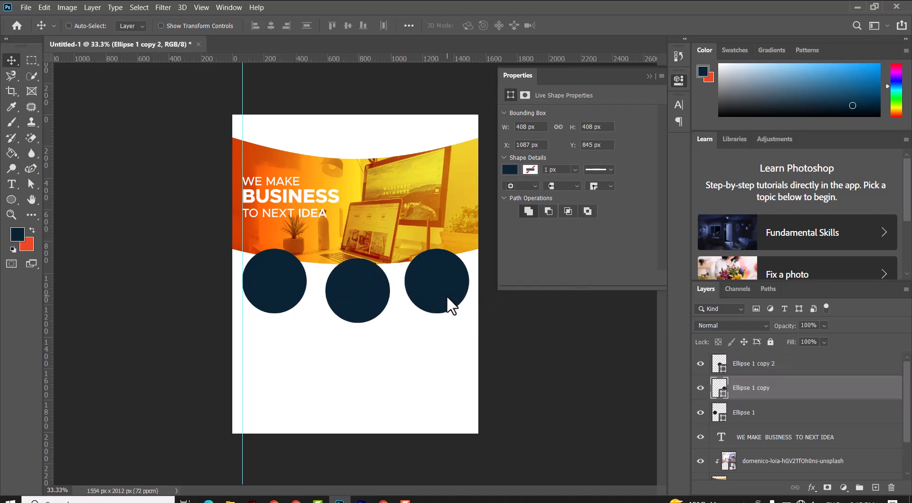
right_click(257, 281)
click(272, 290)
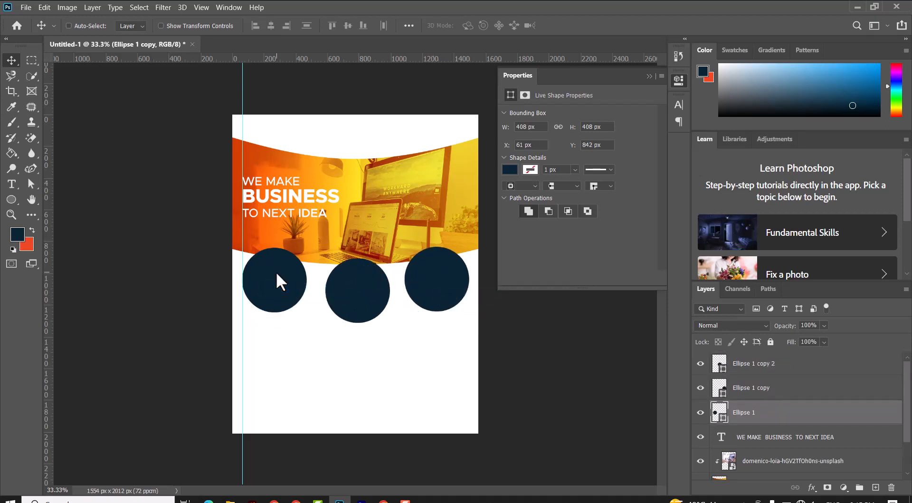
drag(309, 59, 301, 311)
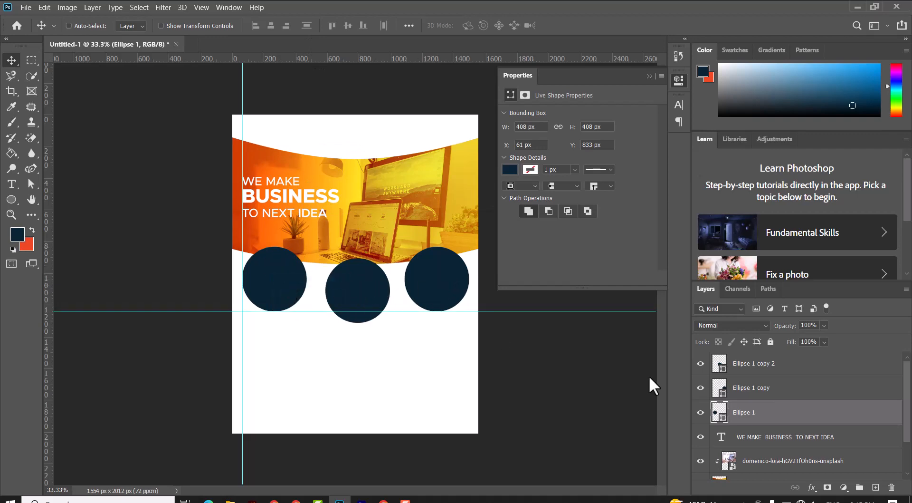
Place the photo of a laptop and a handheld phone, scale it to about 4.64%, and clip it to the left circle.
click(231, 501)
drag(489, 148, 268, 289)
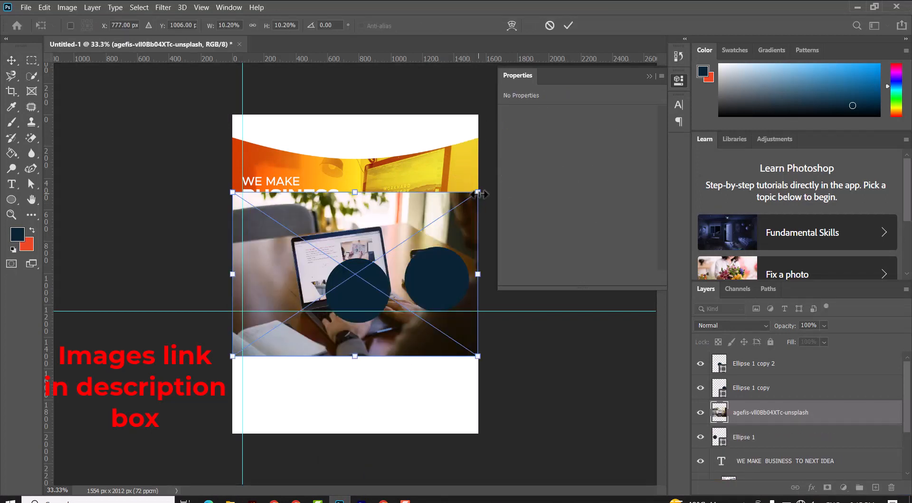
drag(479, 191, 322, 271)
drag(289, 306, 282, 272)
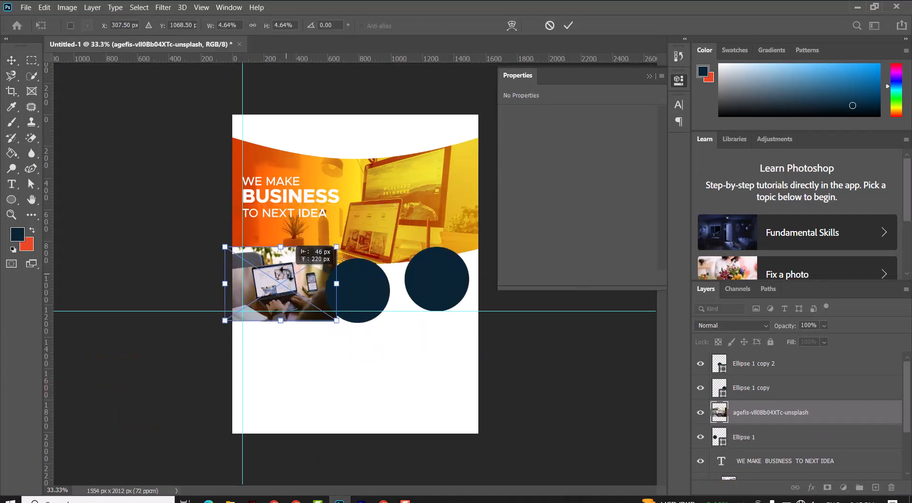
click(568, 25)
right_click(820, 412)
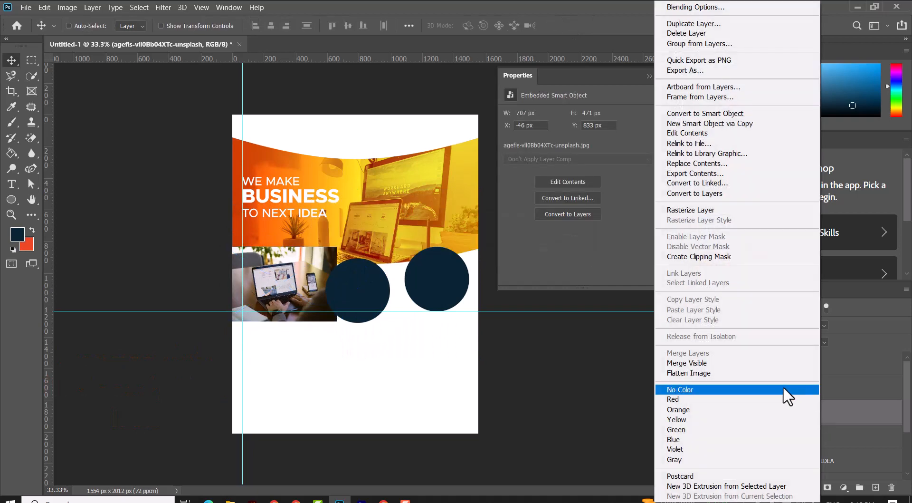
click(689, 259)
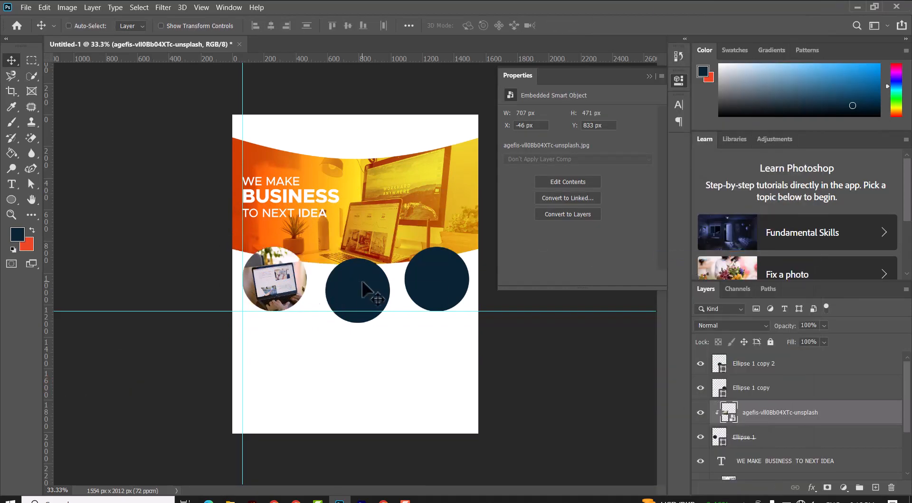
Place the photo of a laptop and flower vase above the middle circle's layer, scaled to about 709 px wide and covering that circle.
ctrl+click(380, 289)
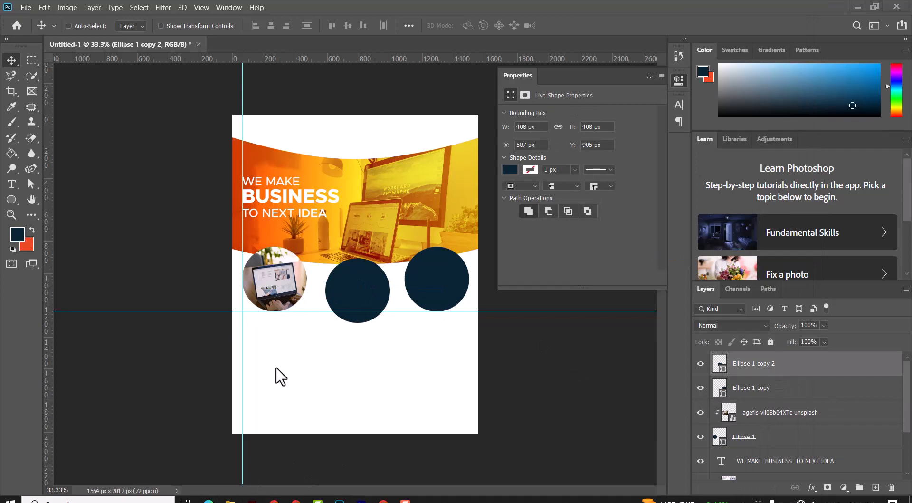
key(alt+Tab)
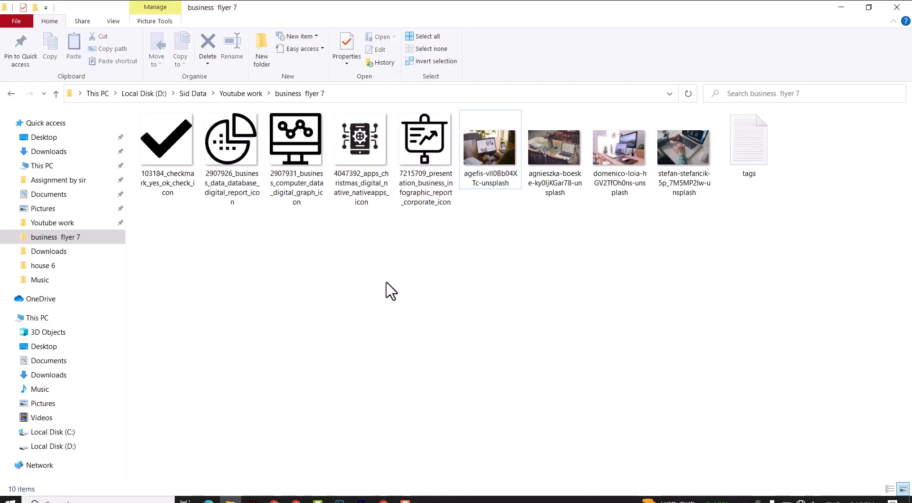
drag(554, 149, 368, 300)
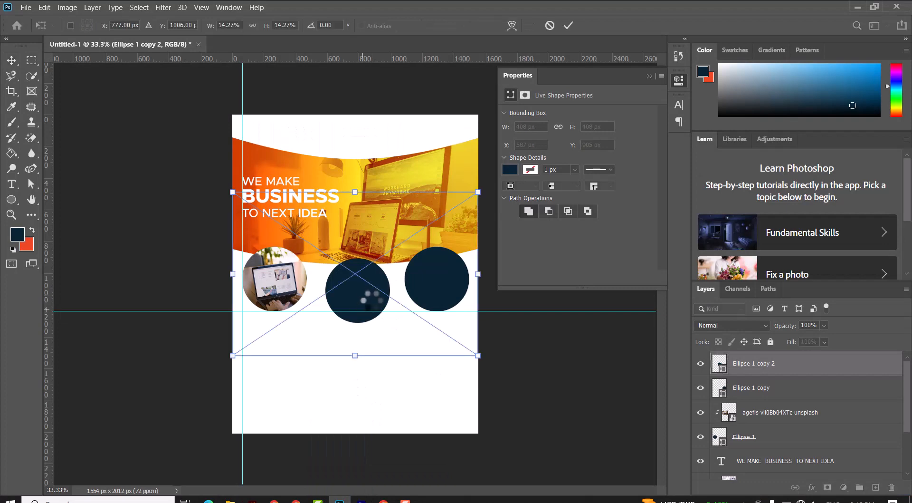
drag(478, 192, 399, 238)
drag(343, 270, 342, 270)
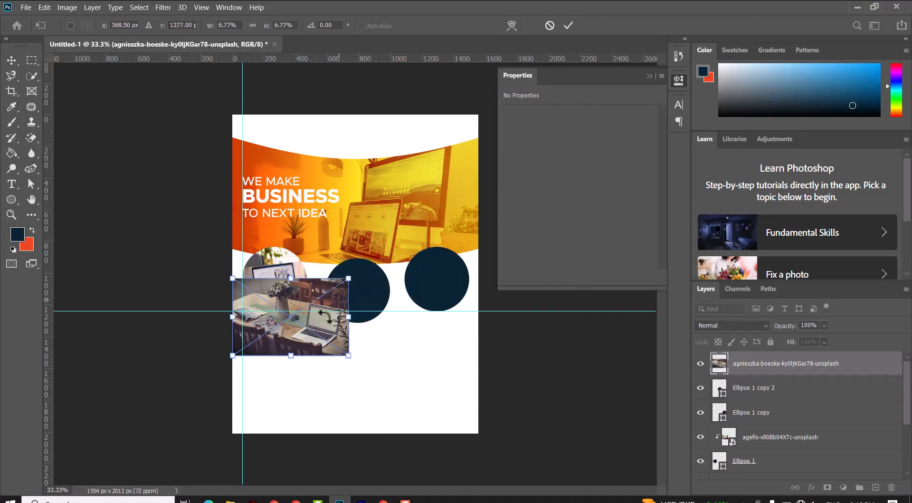
drag(326, 315, 366, 289)
drag(385, 252, 381, 256)
drag(351, 287, 362, 290)
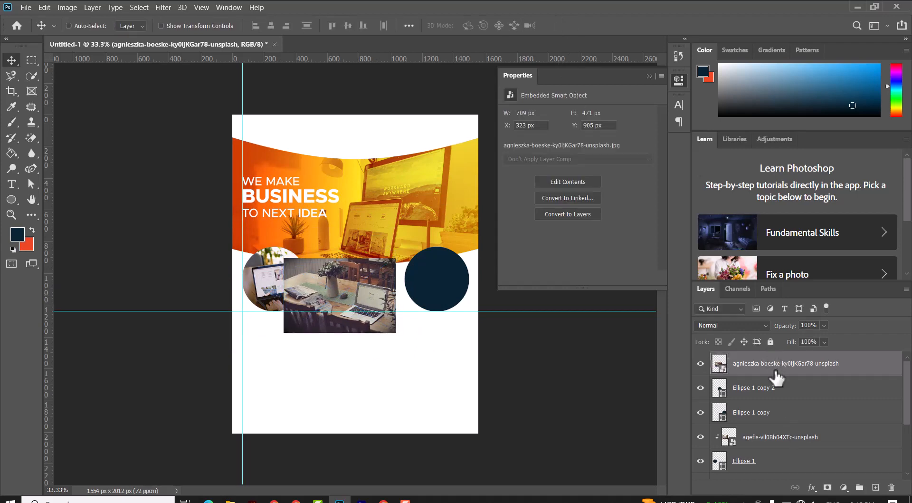
Clip the flower vase photo to the middle circle.
click(701, 387)
right_click(755, 373)
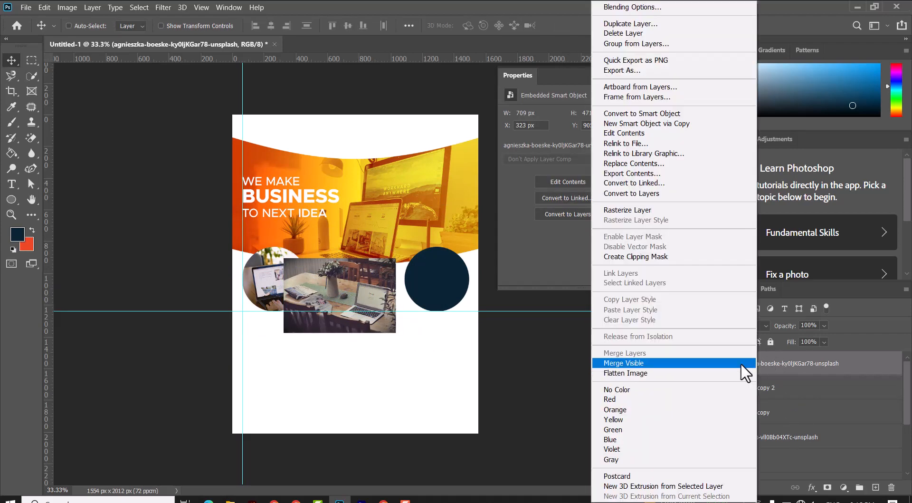
click(632, 258)
Shift the clipped photo upward inside the middle circle to Y 842 px.
click(792, 416)
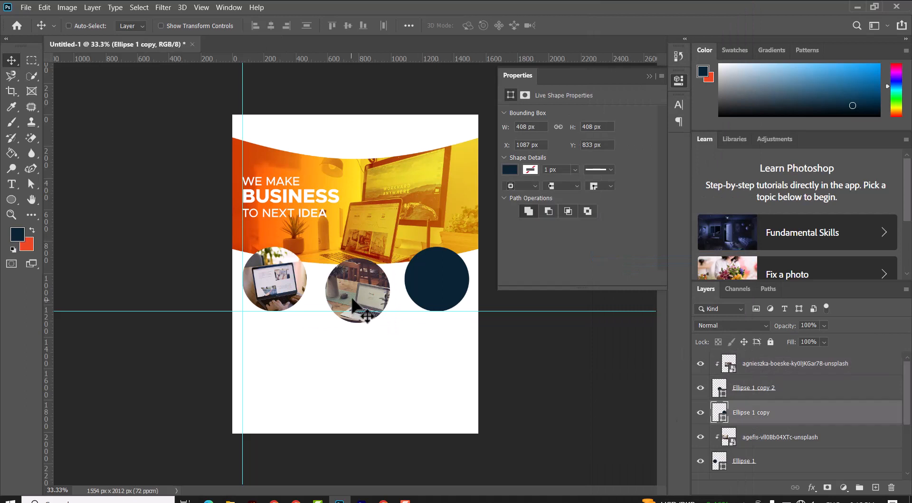
right_click(351, 301)
click(374, 306)
drag(376, 299, 360, 279)
key(ctrl+z)
Place the photo of hands typing on a laptop above the right circle's layer, scaled to about 539 by 444 px and covering that circle.
right_click(449, 280)
click(465, 287)
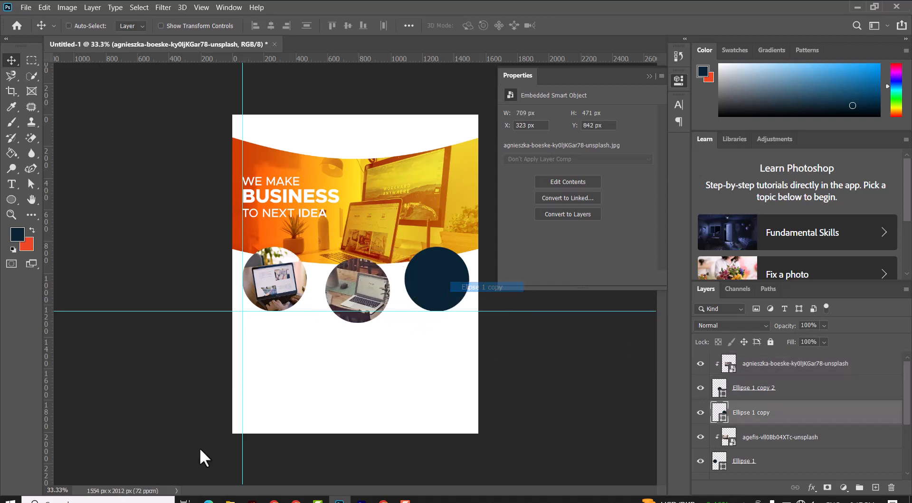
click(231, 500)
click(499, 237)
click(617, 187)
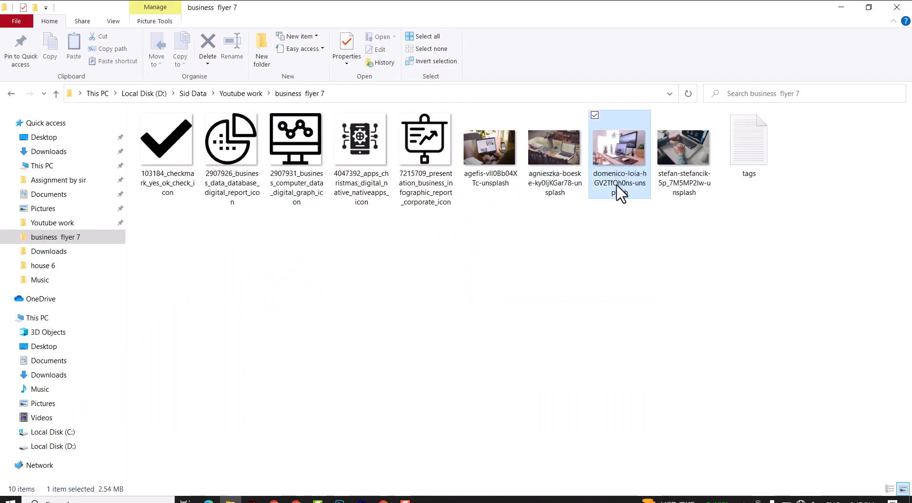
drag(684, 157, 429, 330)
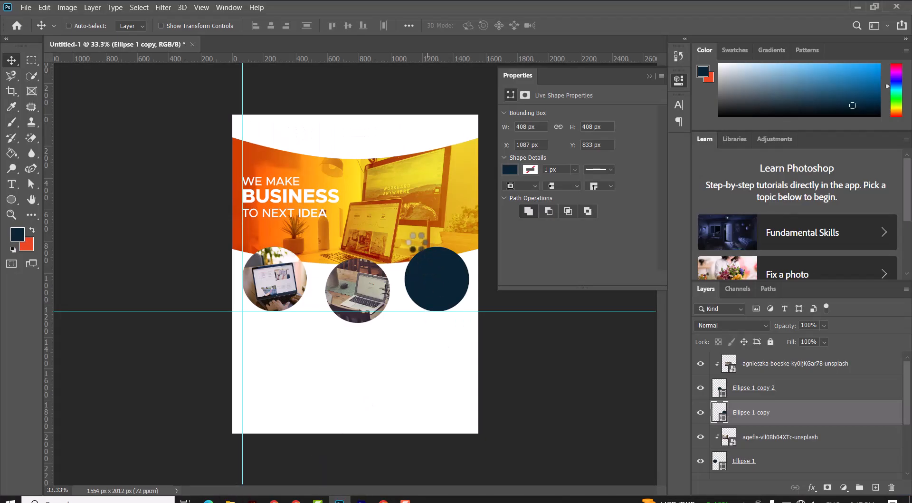
drag(232, 192, 393, 254)
drag(451, 283, 448, 272)
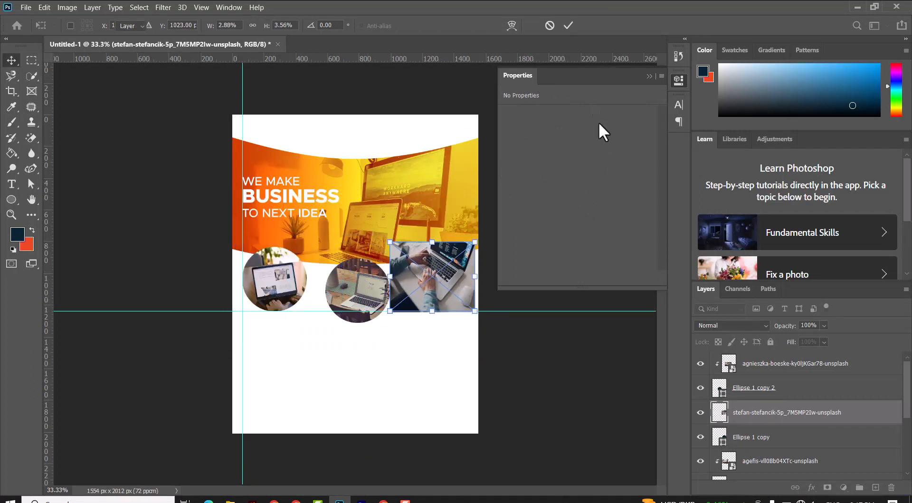
Clip the typing-hands photo to the right circle and shift it down to Y 847 px.
right_click(772, 412)
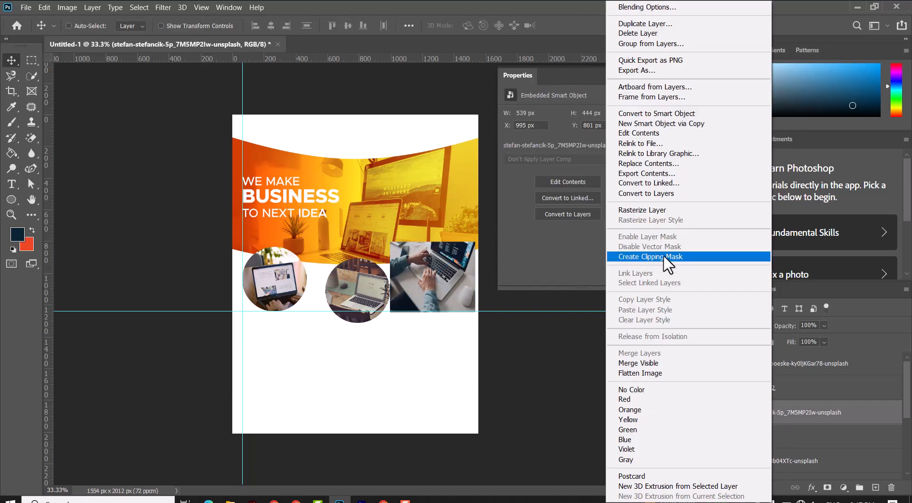
click(612, 263)
drag(412, 297, 437, 319)
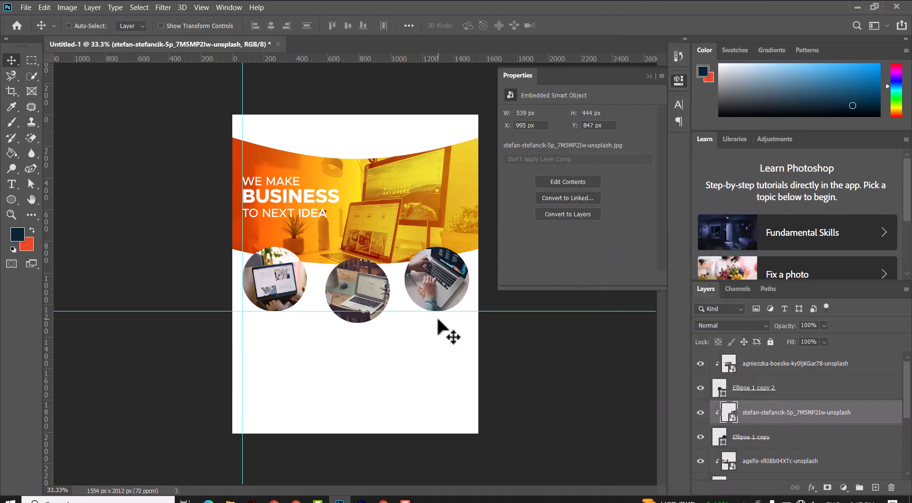
Give the left circle a light grey (c7c7c7) stroke 30 px wide.
click(789, 364)
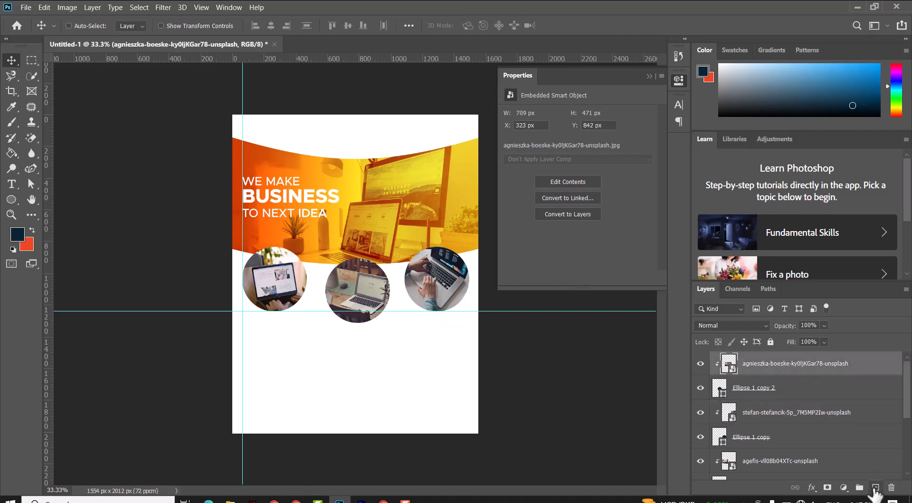
scroll(747, 456, down, 2)
click(760, 436)
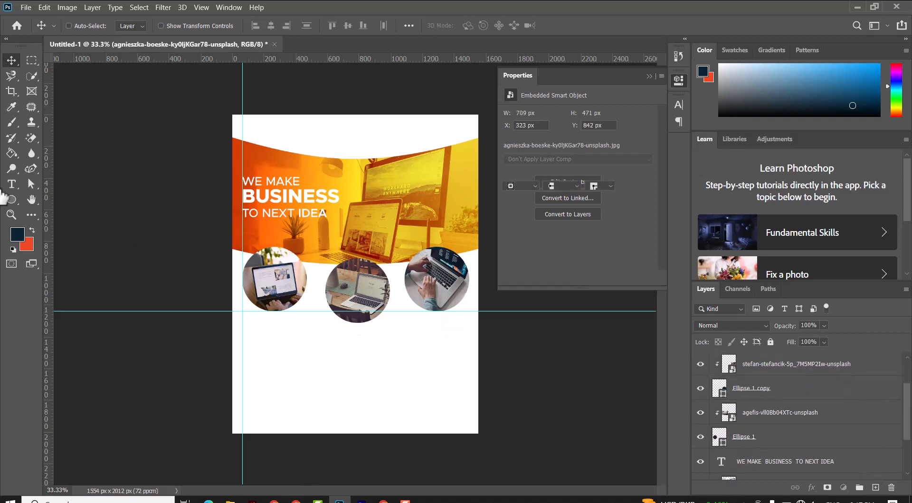
click(11, 199)
click(175, 26)
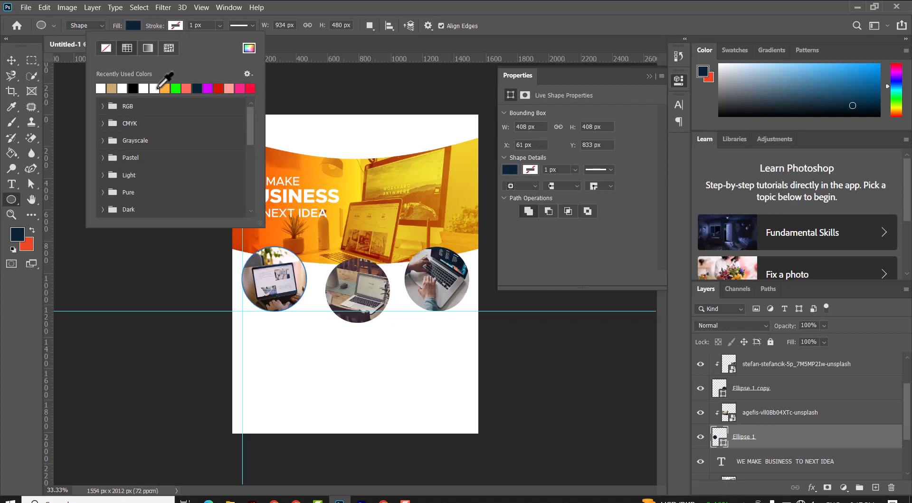
click(249, 48)
mouse_move(532, 257)
mouse_down()
mouse_move(508, 246)
mouse_move(514, 225)
mouse_up()
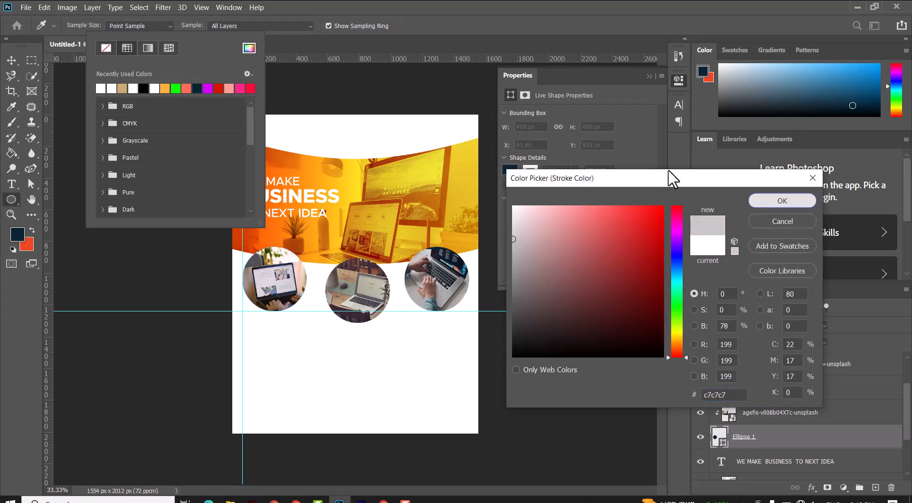
click(783, 201)
click(177, 26)
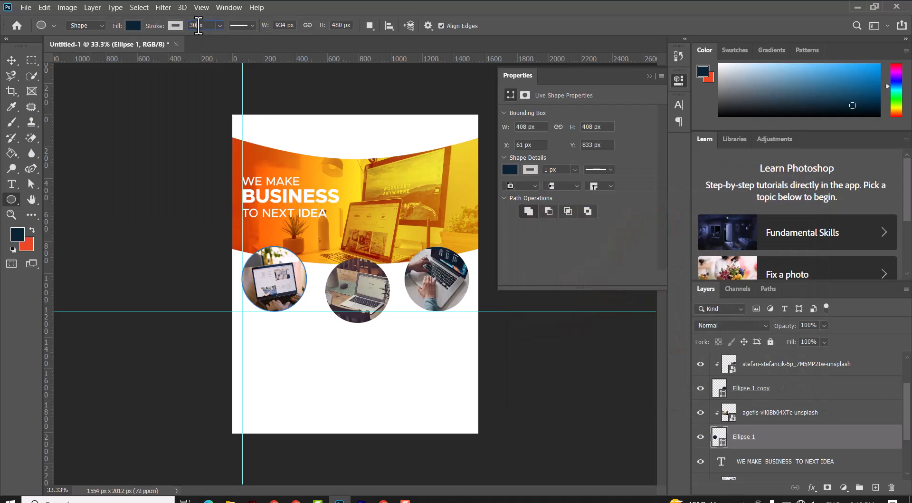
key(Return)
Align the left circle's stroke to the outside of the shape.
click(243, 25)
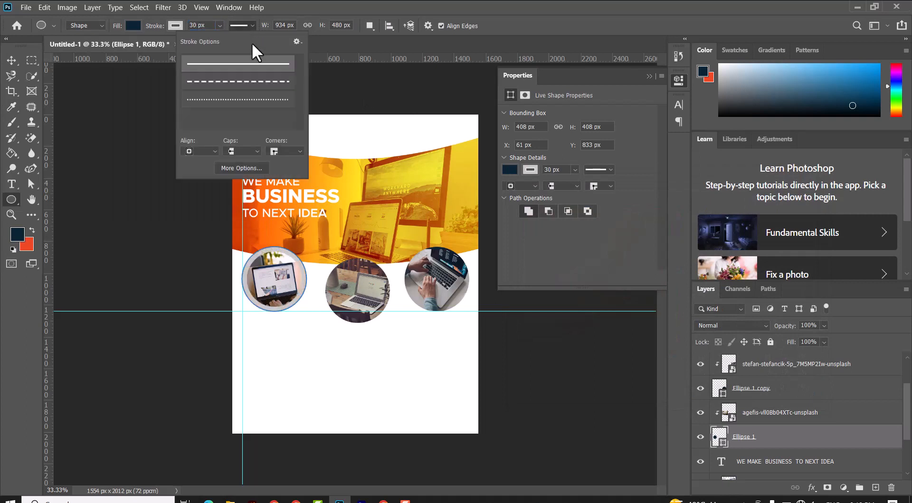
click(240, 167)
click(404, 169)
click(397, 197)
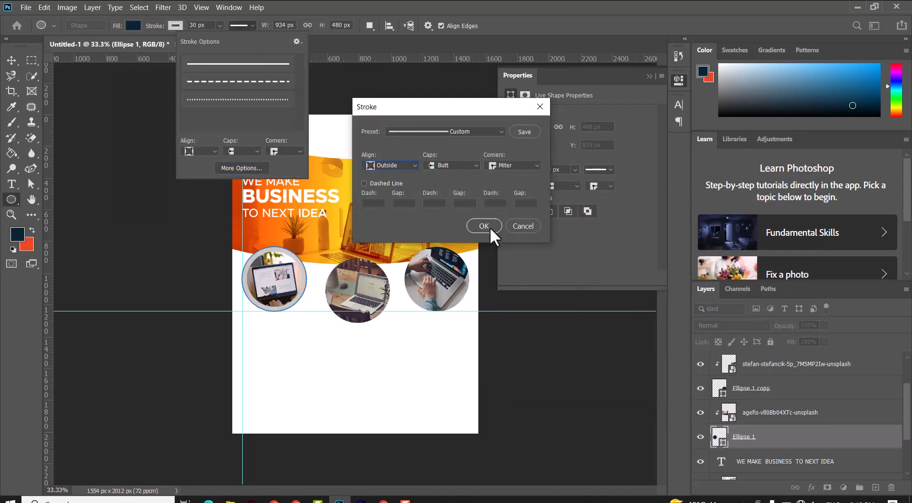
click(489, 226)
click(11, 60)
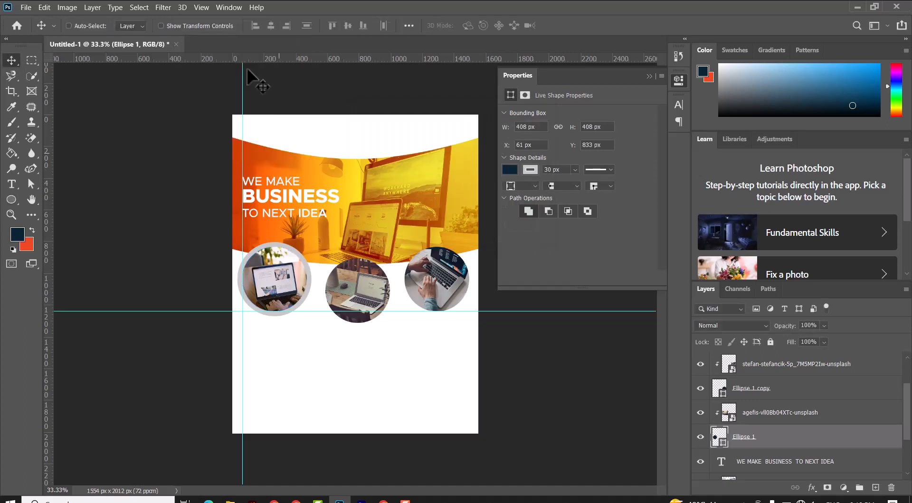
Set the left circle's stroke width to 20 px.
click(11, 199)
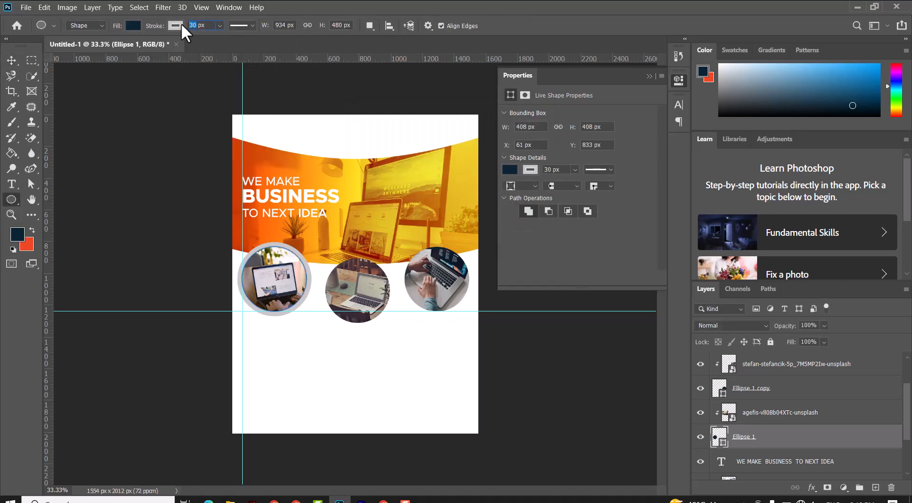
click(186, 26)
text(20)
key(Return)
click(11, 61)
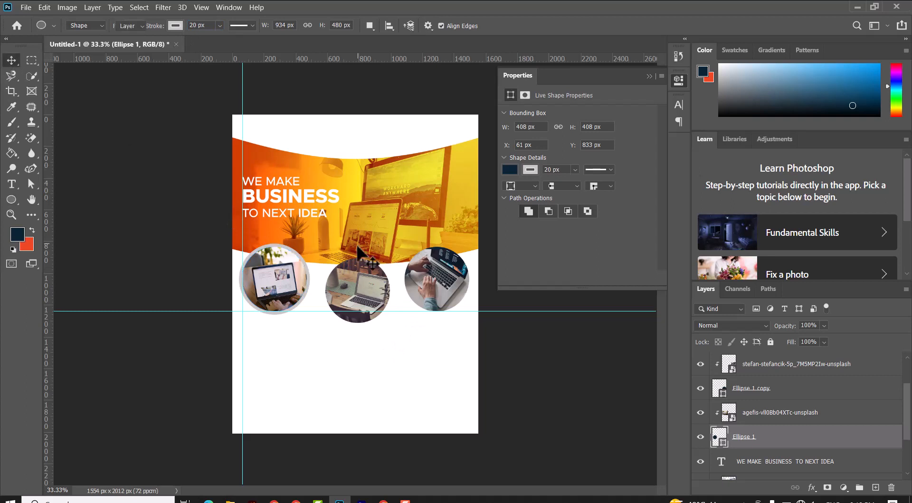
Give the right circle the same light grey stroke, 20 px wide.
click(750, 389)
click(12, 200)
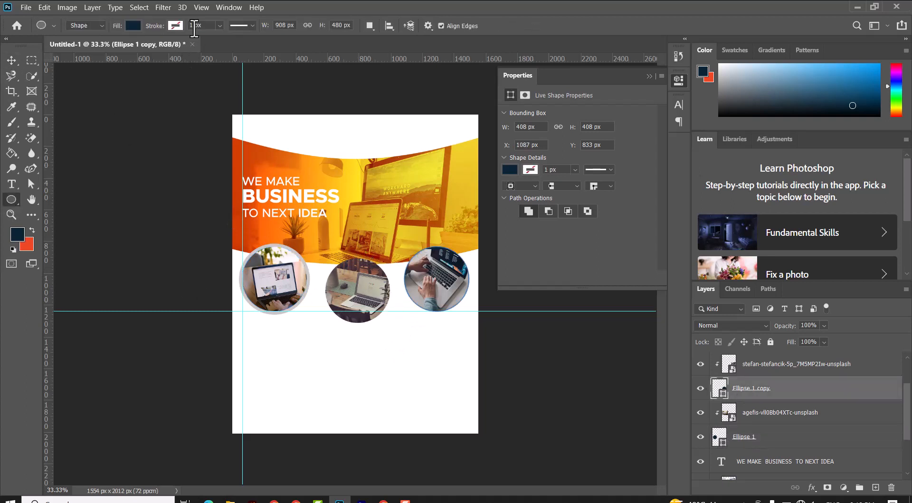
click(133, 26)
click(194, 26)
key(Return)
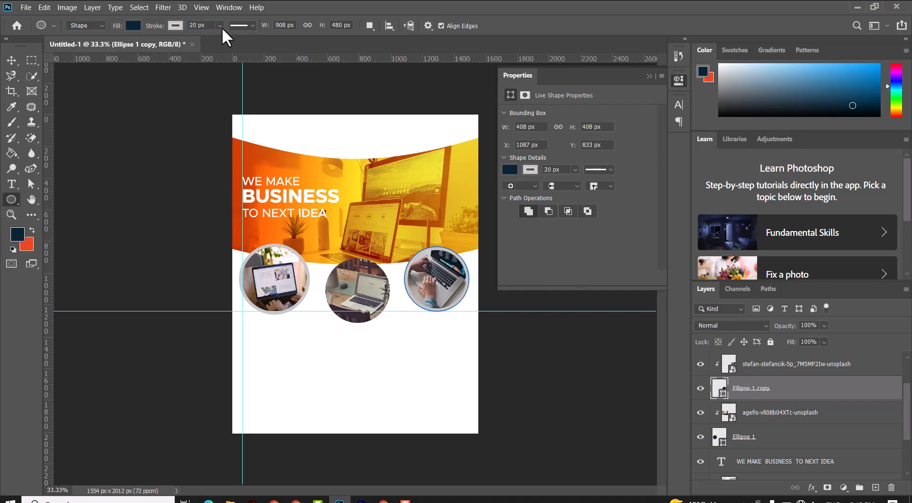
Align the right circle's stroke to the outside of the shape.
click(250, 24)
click(234, 165)
click(390, 165)
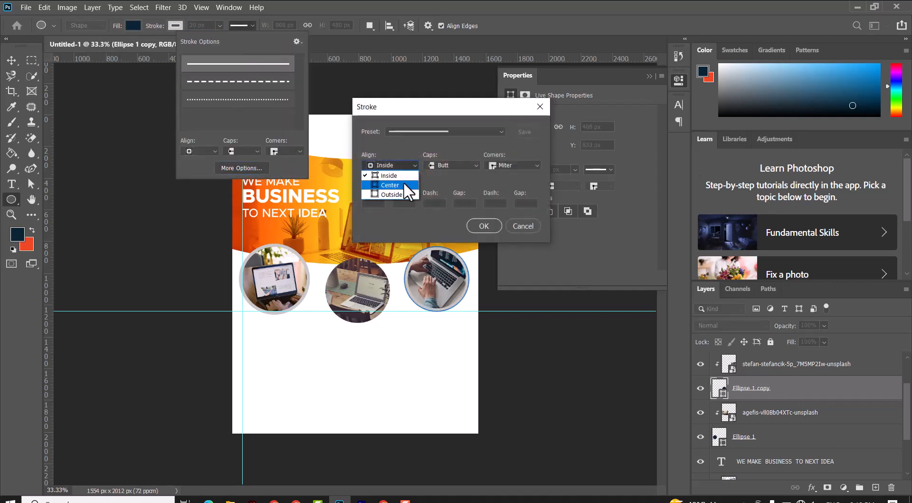
click(403, 192)
click(484, 226)
Give the middle circle the same light grey stroke, 20 px wide.
scroll(766, 425, up, 2)
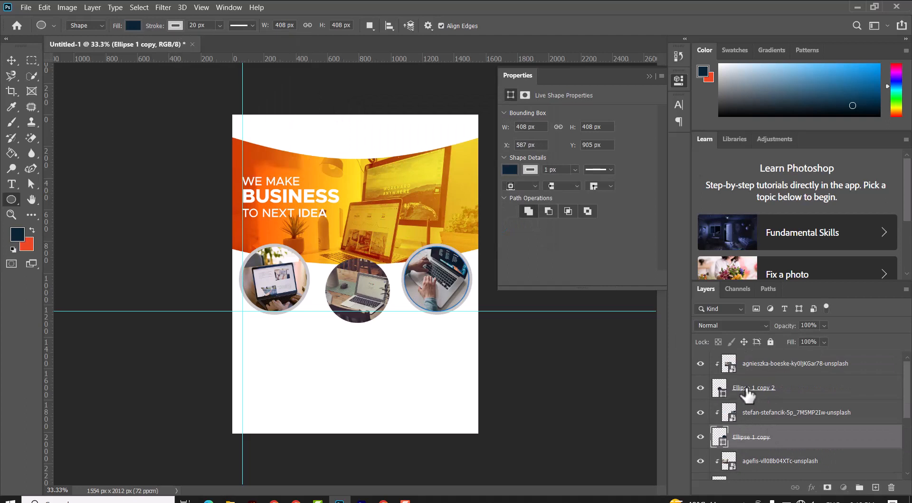
click(748, 392)
click(175, 25)
click(126, 47)
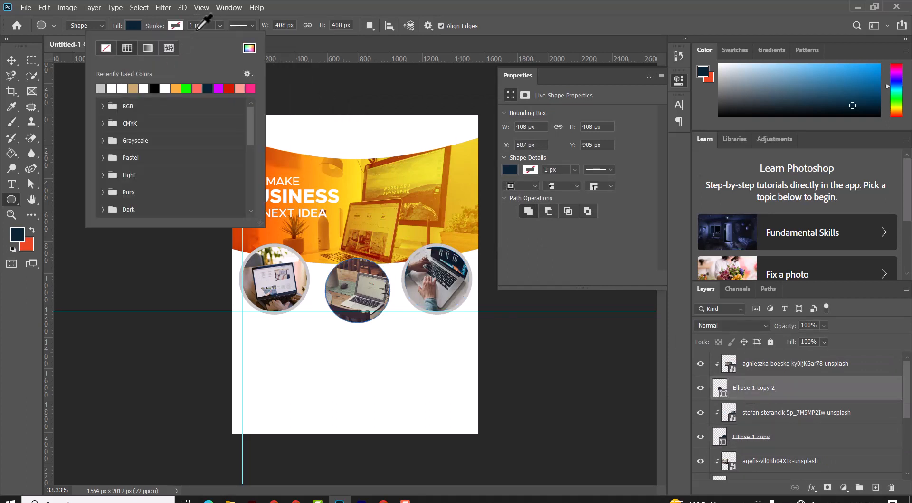
click(167, 23)
key(Return)
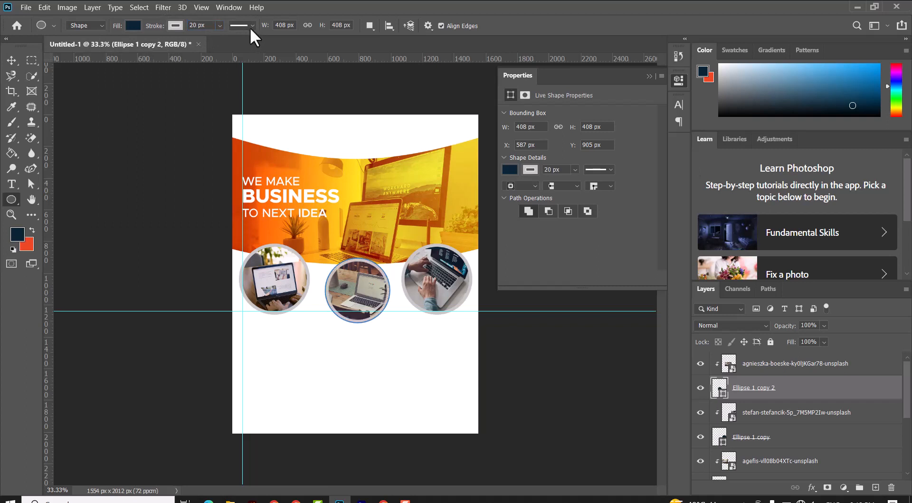
Align the middle circle's stroke to the outside of the shape.
click(250, 26)
click(240, 166)
click(403, 165)
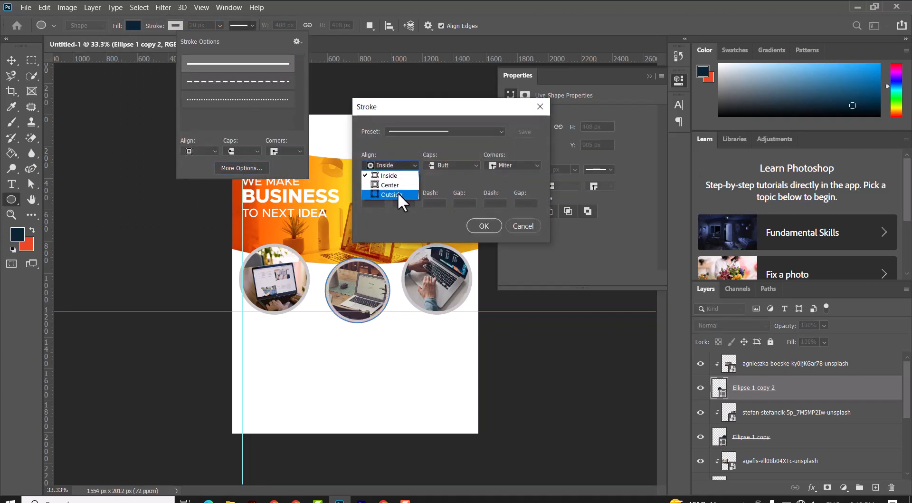
click(398, 192)
click(483, 226)
click(12, 60)
Give the curved banner shape, Rectangle 1, a light grey stroke 20 px wide.
right_click(389, 221)
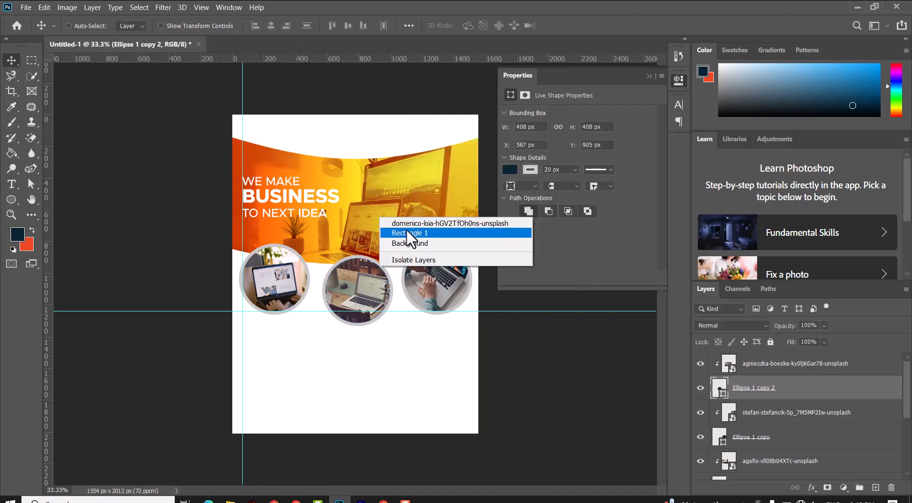
click(406, 231)
click(12, 199)
click(175, 25)
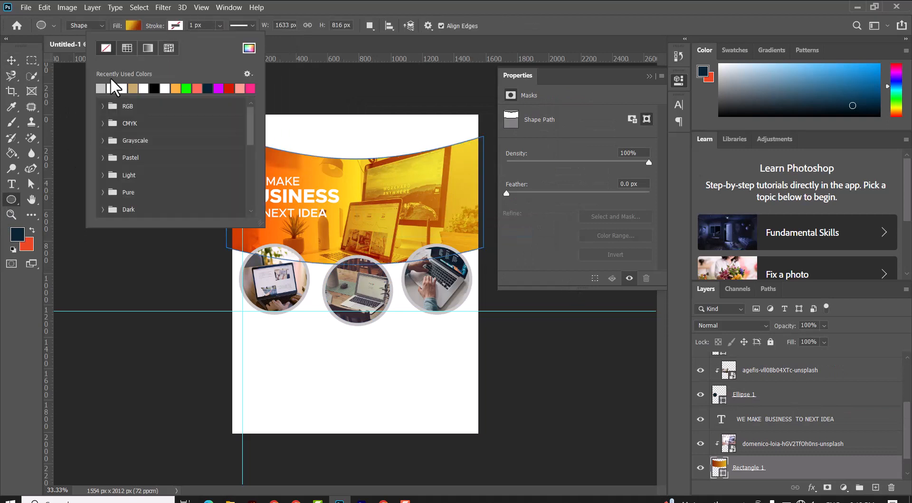
click(180, 23)
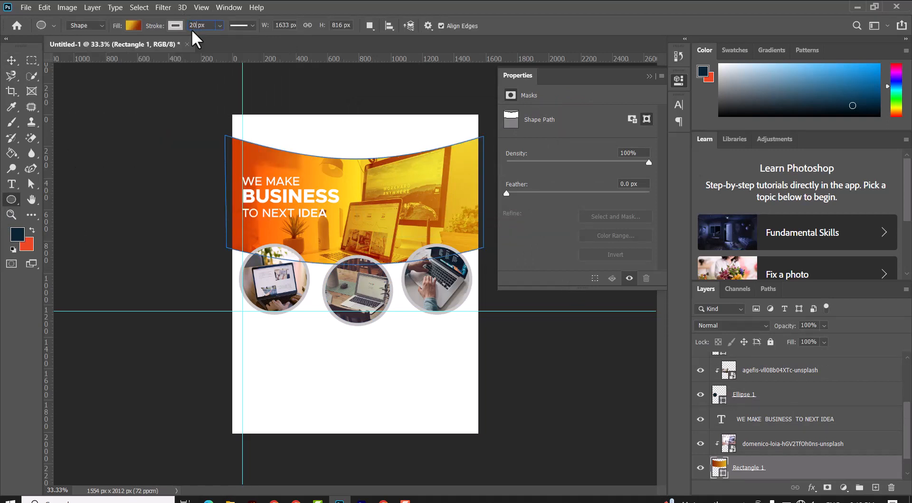
Align the banner shape's stroke to the outside.
click(251, 25)
click(240, 168)
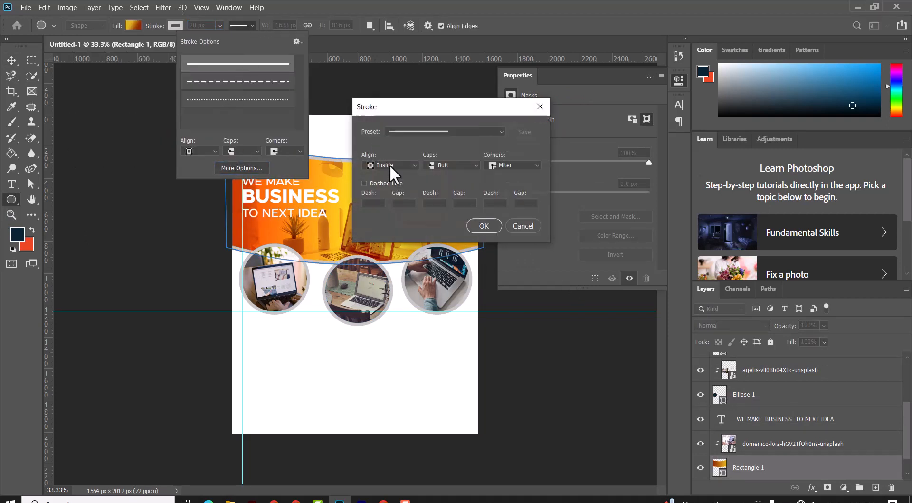
click(392, 195)
click(484, 226)
key(v)
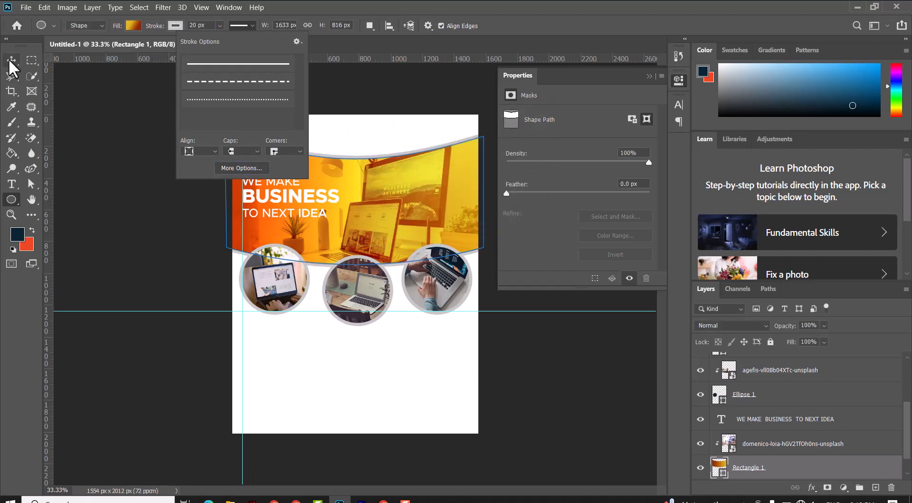
Nudge the clipped photo upward inside the right circle to Y 837 px.
key(ctrl+plus)
key(ctrl+plus)
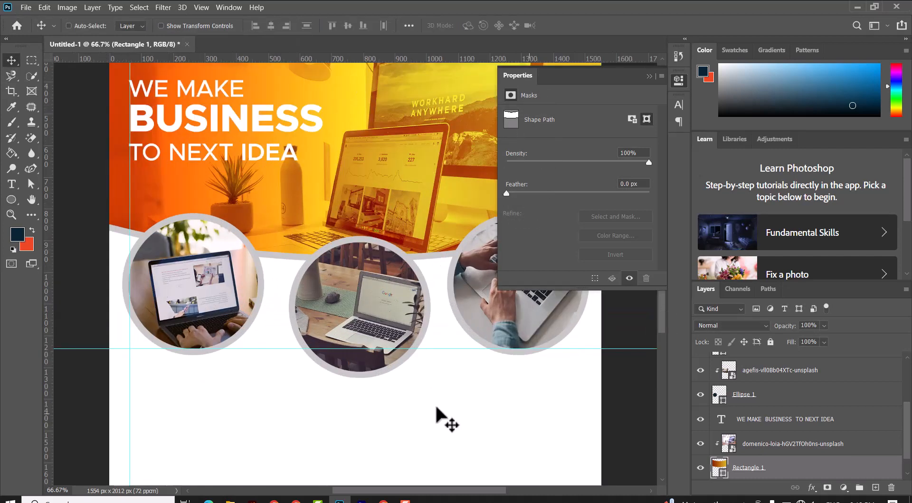
drag(405, 382, 345, 304)
ctrl+click(474, 166)
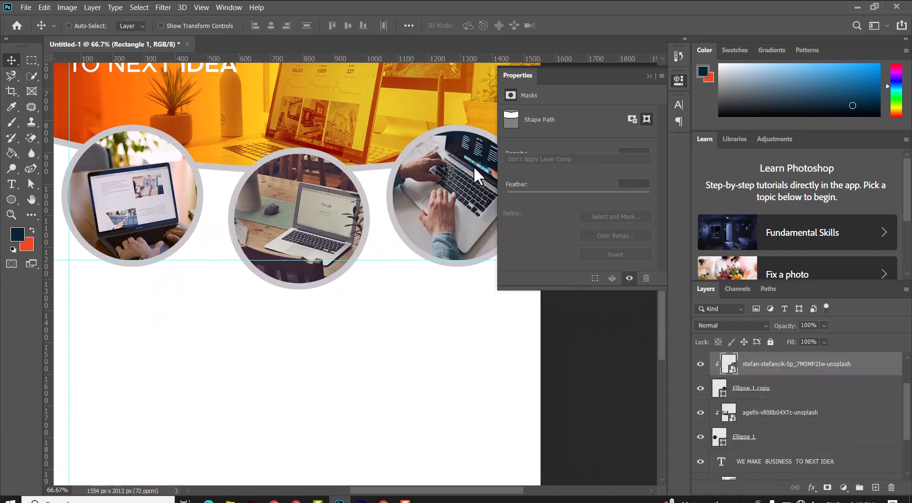
key(Up)
key(Up)
key(Up)
key(Up)
key(Up)
key(Up)
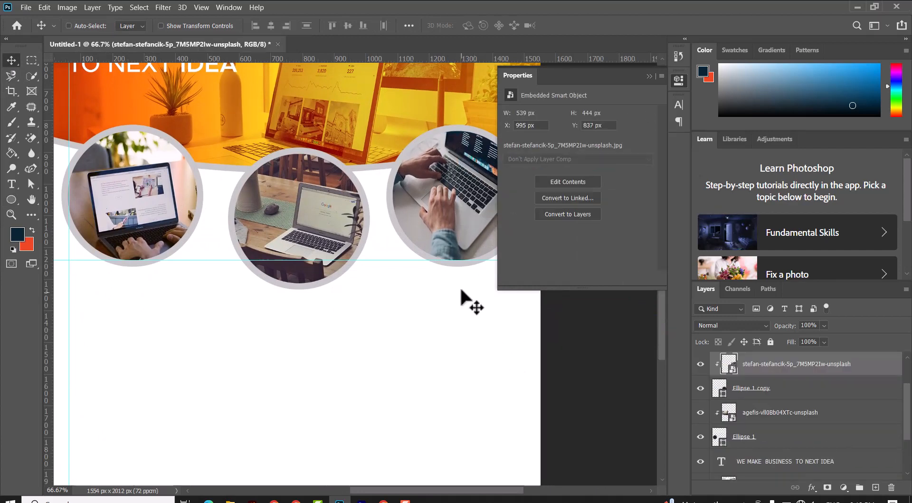
Start a new text layer above all other layers, below the left circular photo, with the text colour 000000.
drag(483, 249, 585, 110)
scroll(841, 384, up, 2)
click(841, 366)
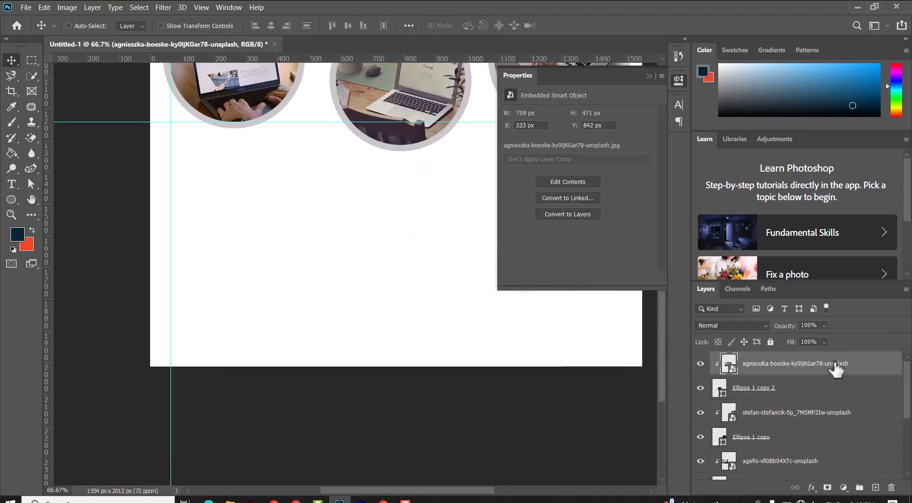
click(11, 185)
click(182, 155)
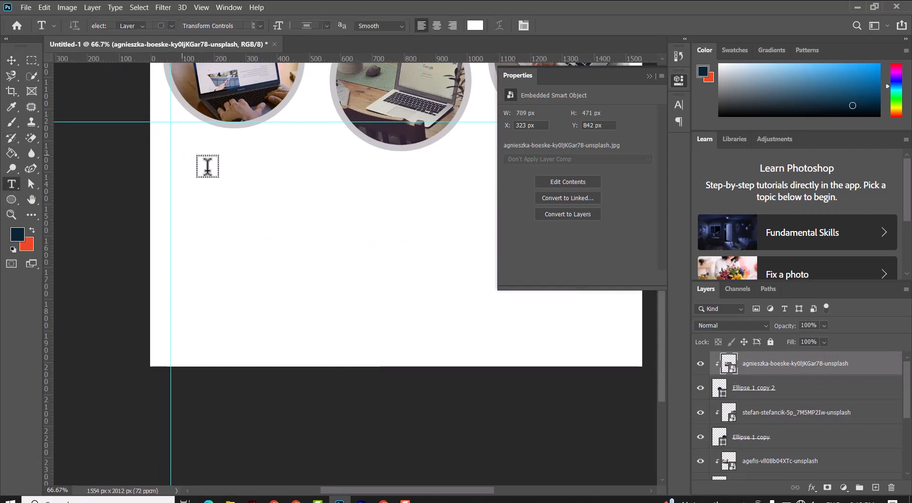
click(474, 25)
text(000000)
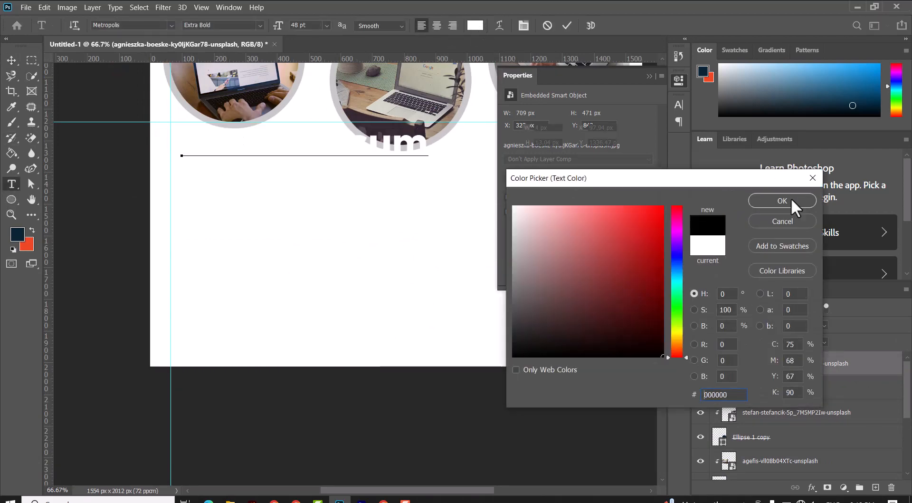
click(758, 200)
click(277, 126)
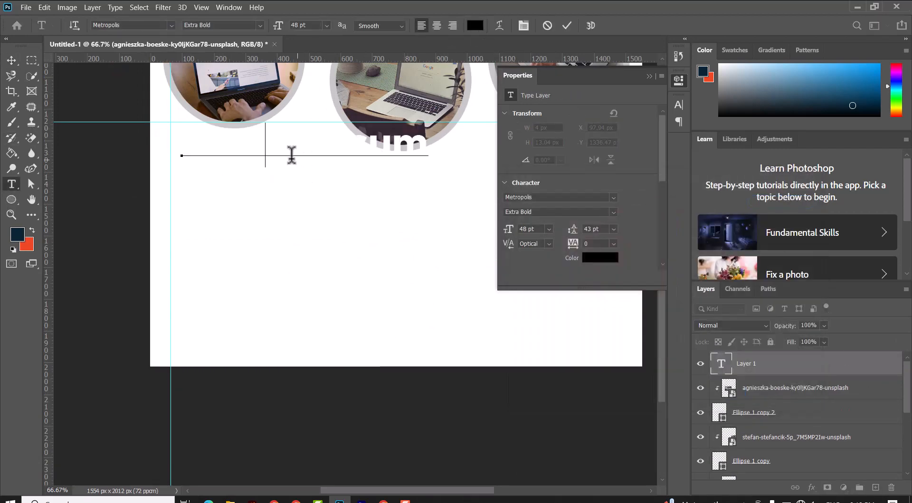
Set the new text's weight to Metropolis Medium and enter the heading ABOUT COMPANY in place of the placeholder.
click(261, 26)
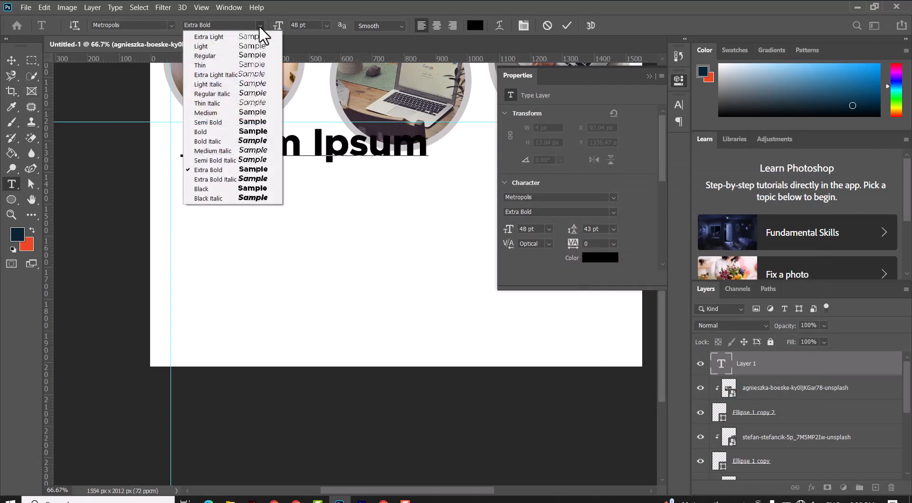
click(247, 227)
key(ctrl+a)
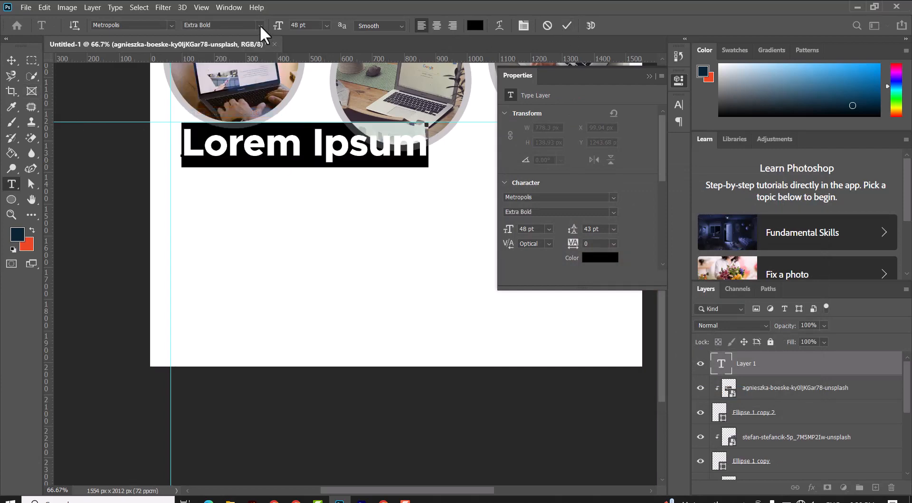
click(260, 24)
click(244, 113)
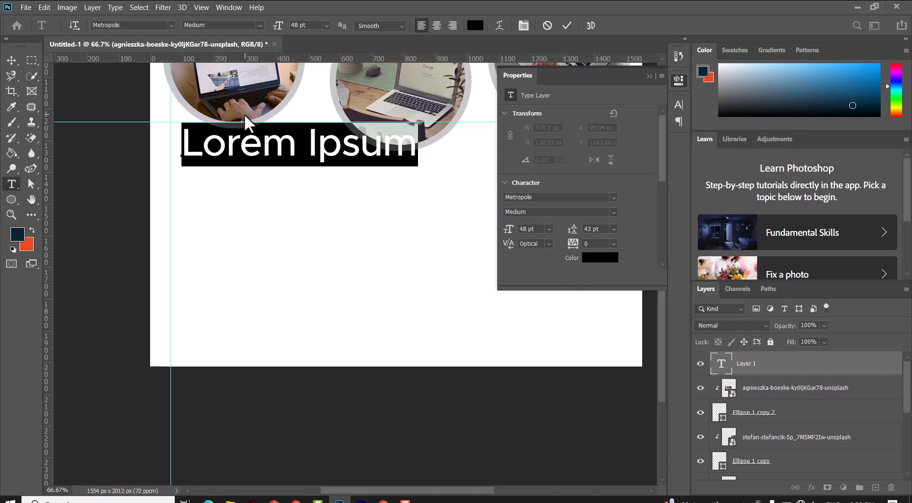
text(ABOUT)
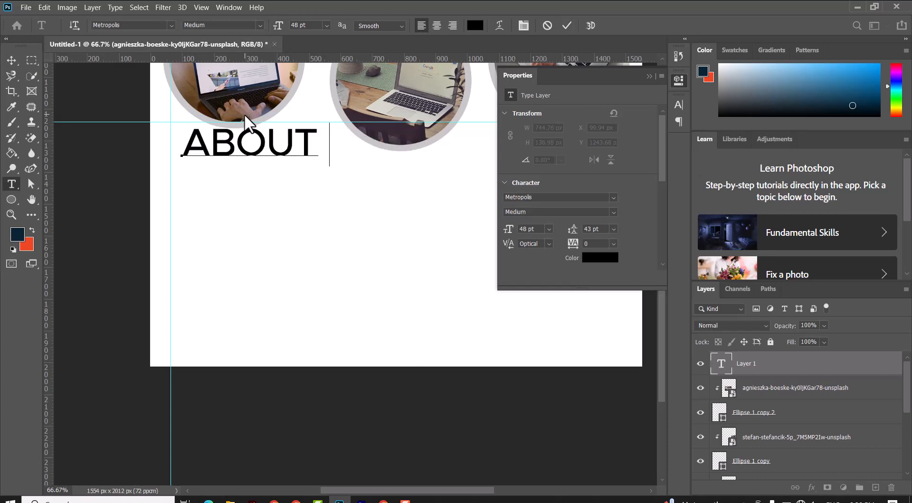
text( COMPAN)
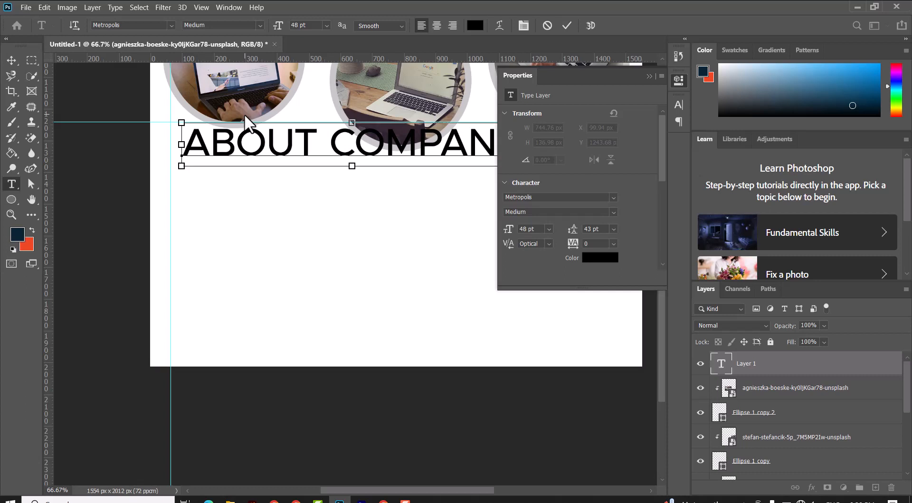
Set the ABOUT COMPANY heading to 18 pt and align its left edge with the vertical guide below the left circle.
key(ctrl+a)
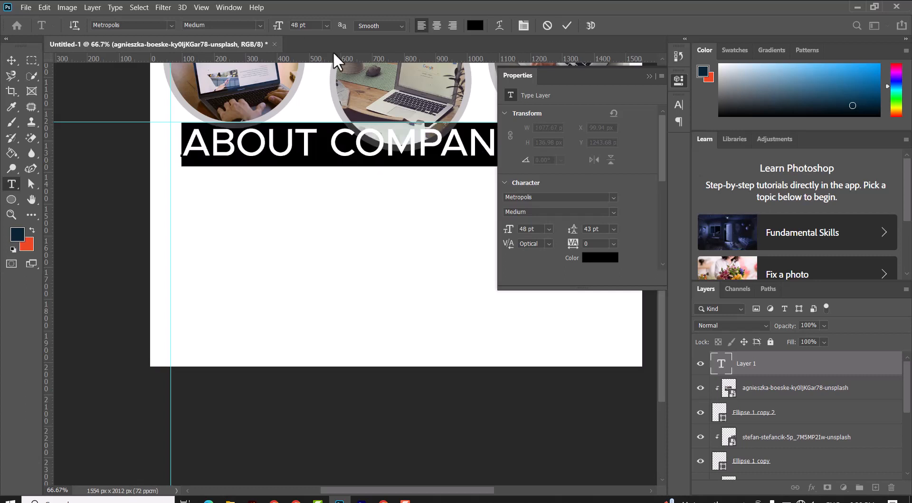
click(326, 25)
click(314, 115)
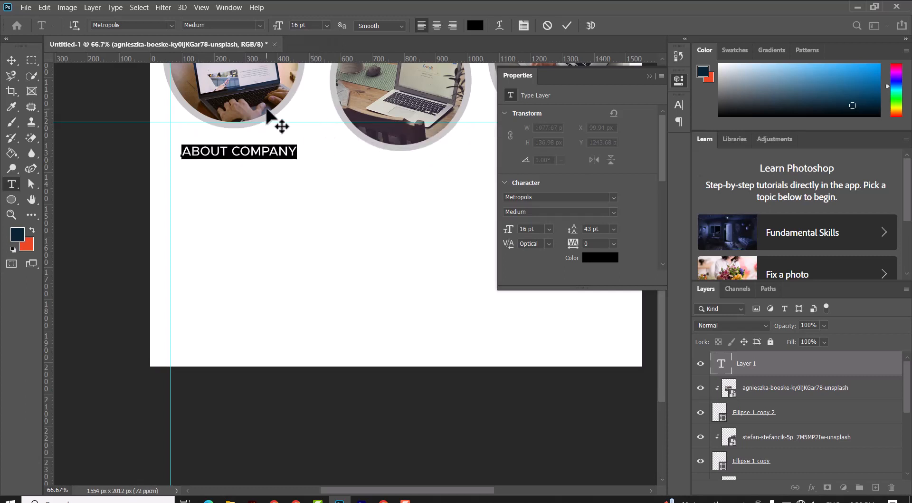
click(326, 25)
click(318, 128)
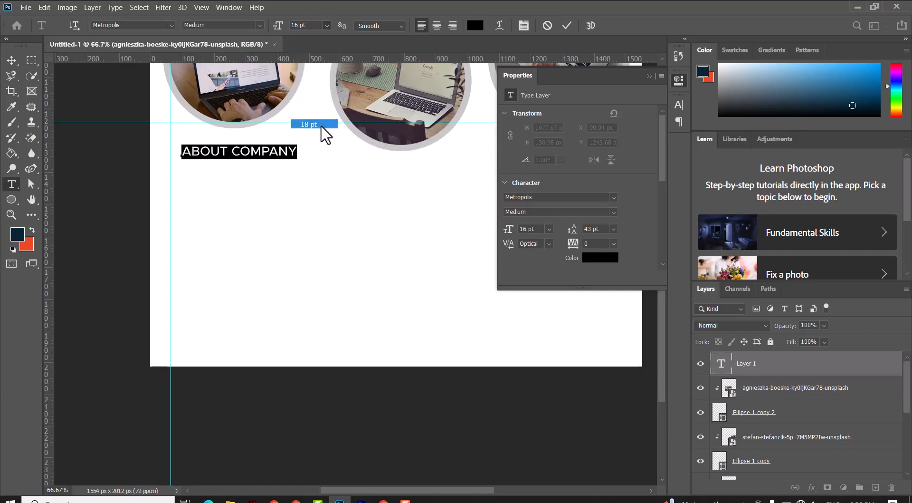
click(568, 25)
key(v)
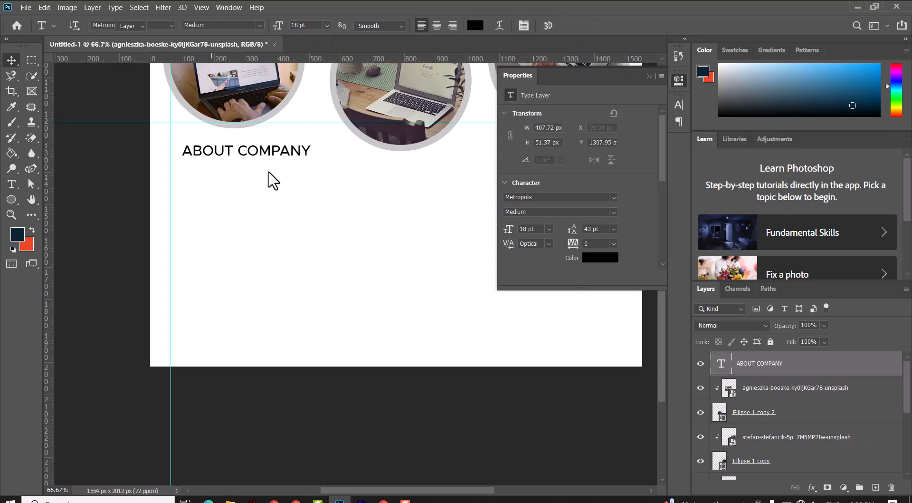
drag(259, 151, 248, 161)
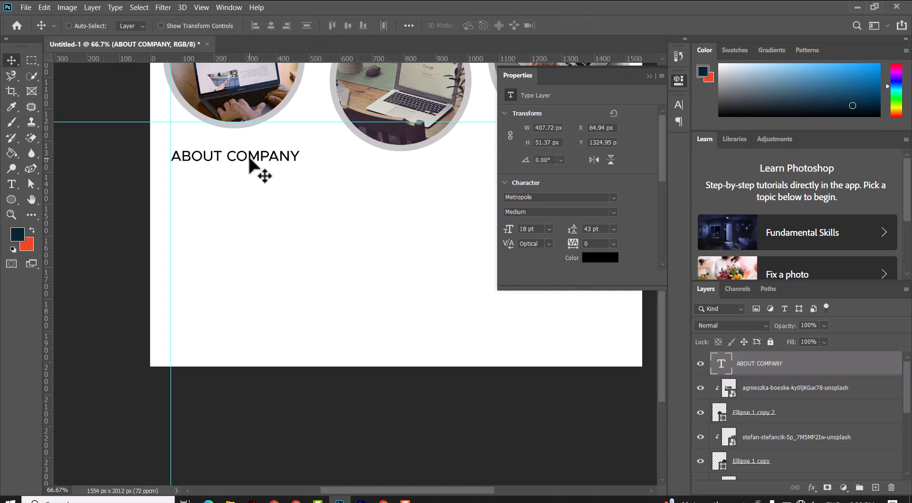
Add a placeholder paragraph box about 446 × 177 px under the ABOUT COMPANY heading and set its leading to Auto.
click(12, 183)
drag(171, 167, 312, 218)
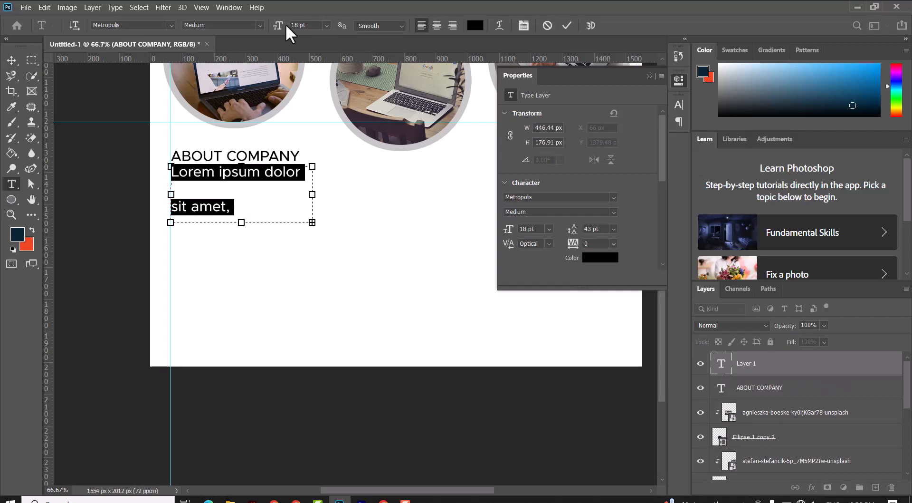
click(649, 75)
click(679, 102)
click(659, 136)
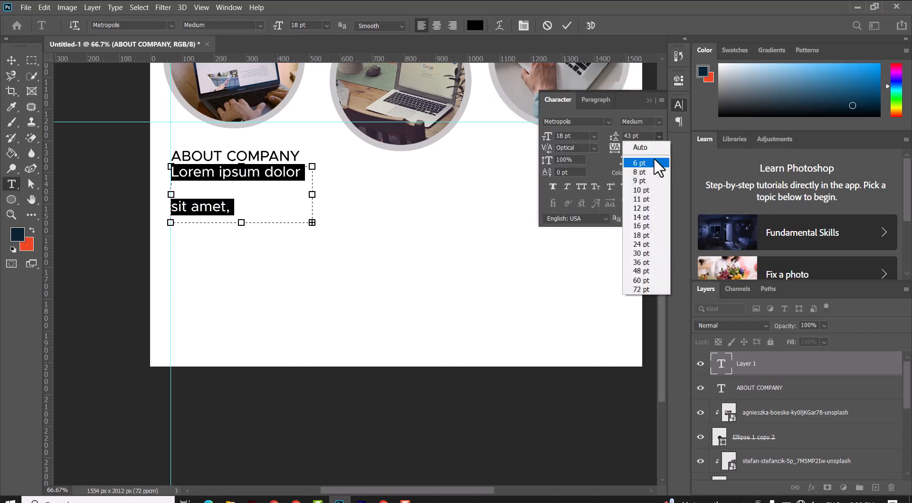
click(652, 145)
Format the placeholder paragraph as Metropolis Regular at 11 pt and commit the text.
click(327, 25)
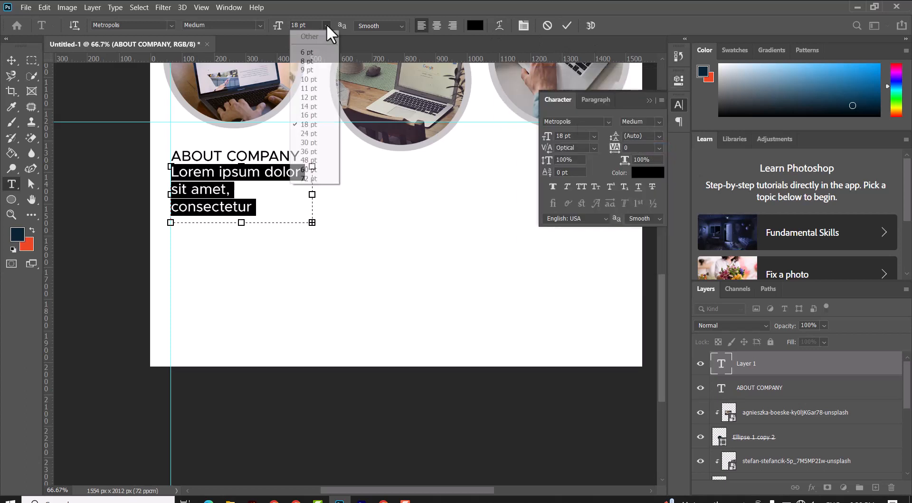
click(318, 84)
click(221, 25)
click(244, 56)
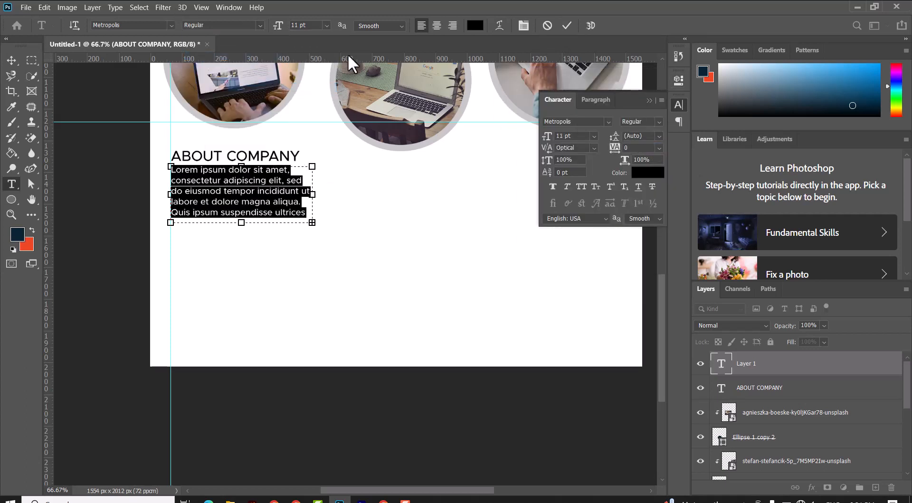
click(567, 25)
key(v)
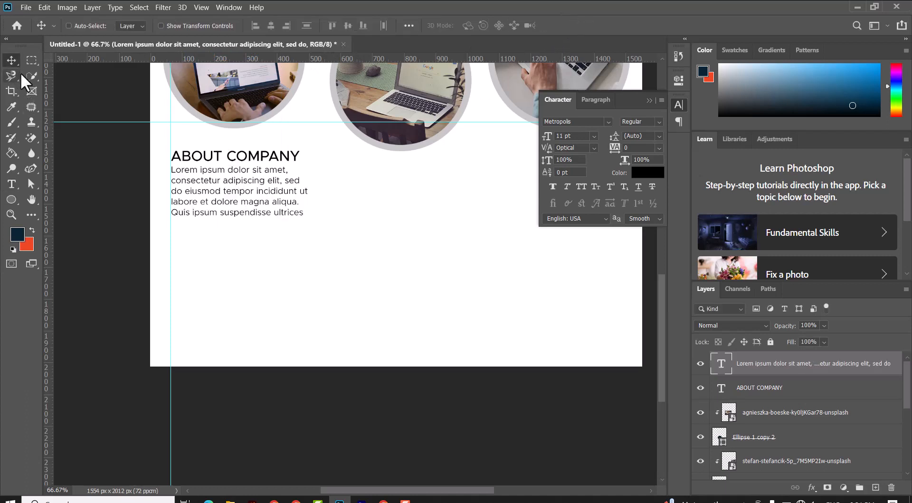
Add the heading WHY CHOOSE US? in Metropolis Medium 18 pt below the paragraph, aligned with the vertical guide.
click(15, 187)
click(189, 234)
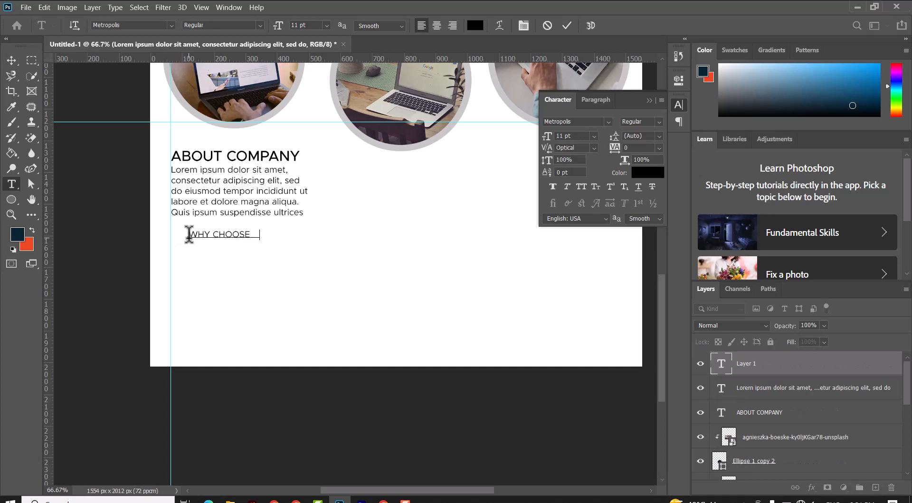
key(ctrl+a)
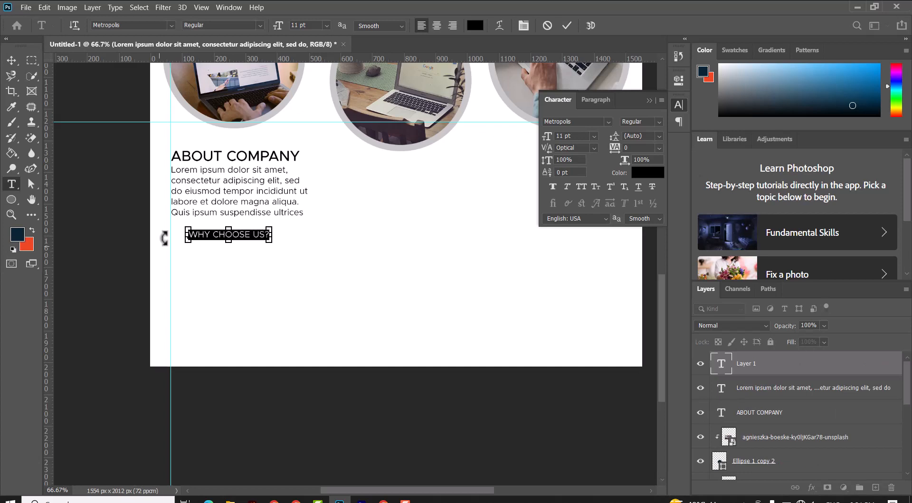
click(260, 24)
click(231, 112)
click(327, 24)
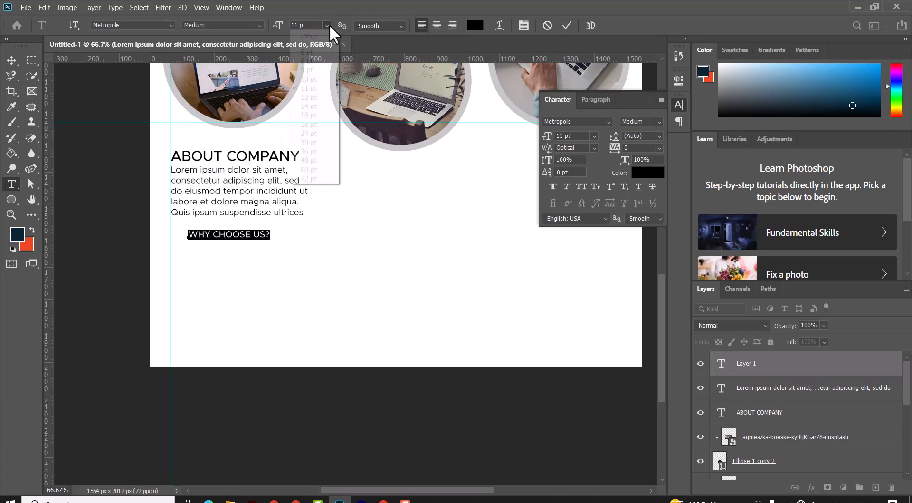
click(327, 122)
click(11, 59)
drag(249, 234, 233, 240)
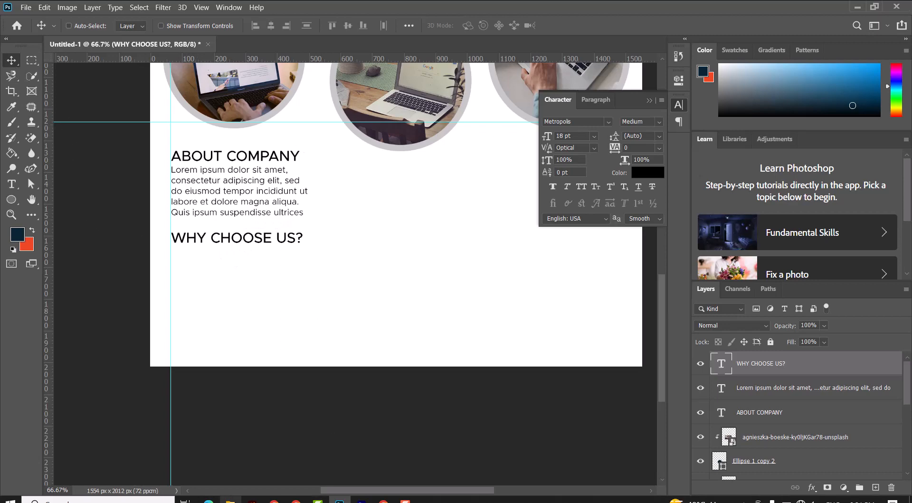
Place the 103184_checkmark_yes_ok_check_icon image, scale it to about 58 px, and move it under the WHY CHOOSE US? heading at the guide.
click(230, 502)
drag(159, 162, 243, 323)
scroll(174, 123, up, 3)
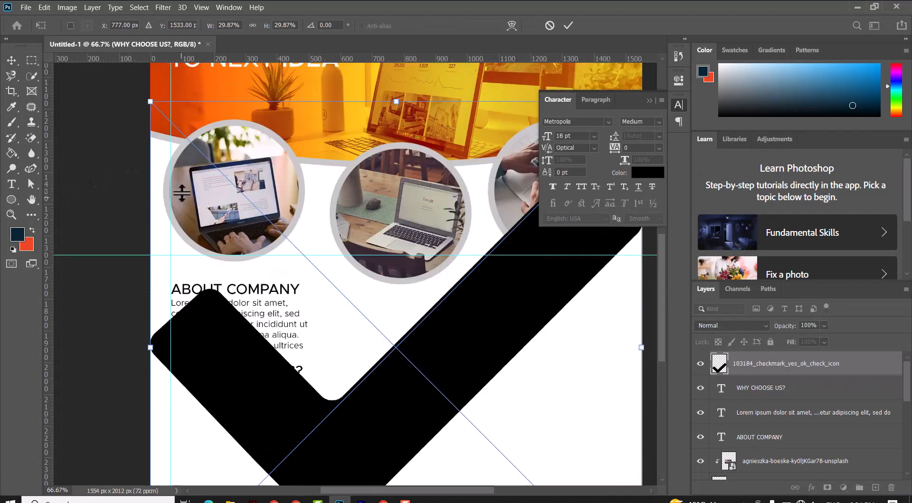
drag(150, 102, 441, 384)
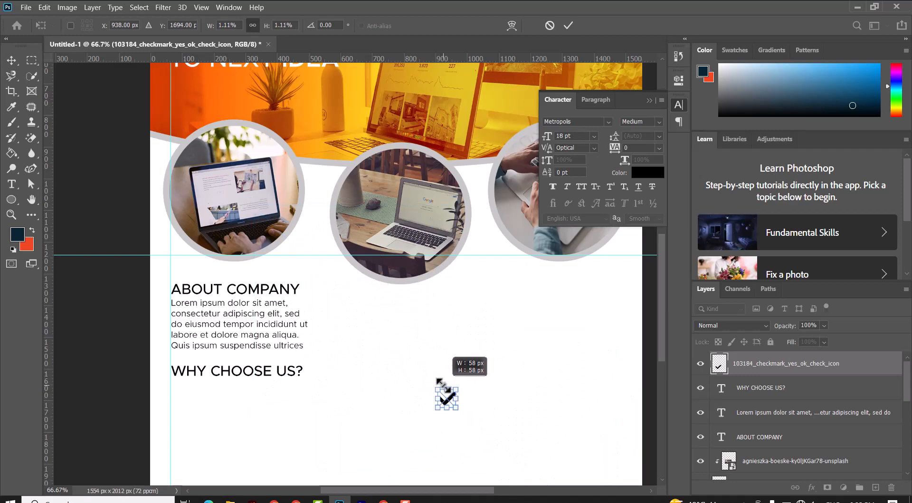
key(Return)
drag(292, 426, 227, 326)
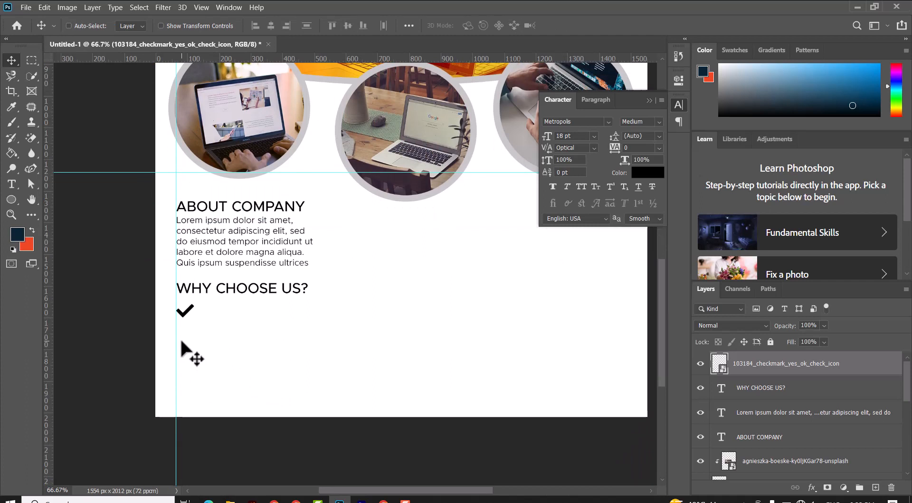
Scale the checkmark icon down slightly with Free Transform.
key(ctrl+t)
drag(193, 303, 293, 322)
key(Return)
Add a short placeholder text box beside the checkmark, formatted as Metropolis Regular 11 pt, and align it with the icon.
click(11, 184)
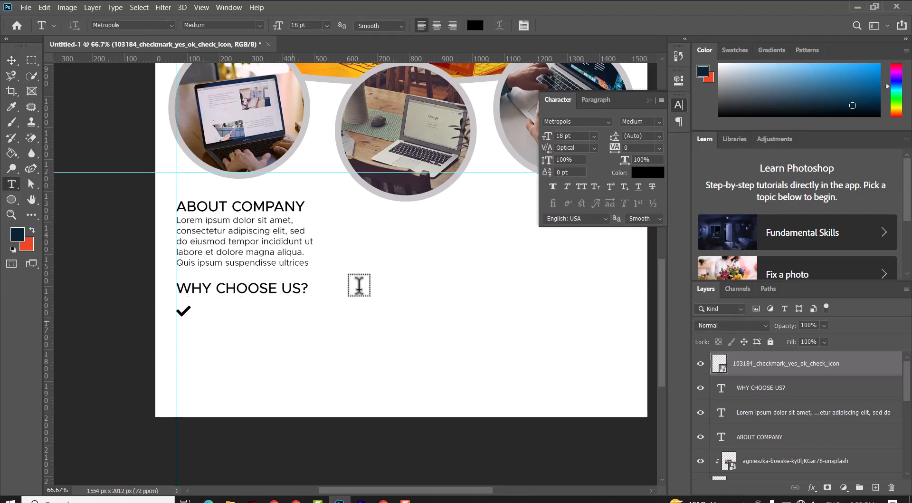
click(261, 26)
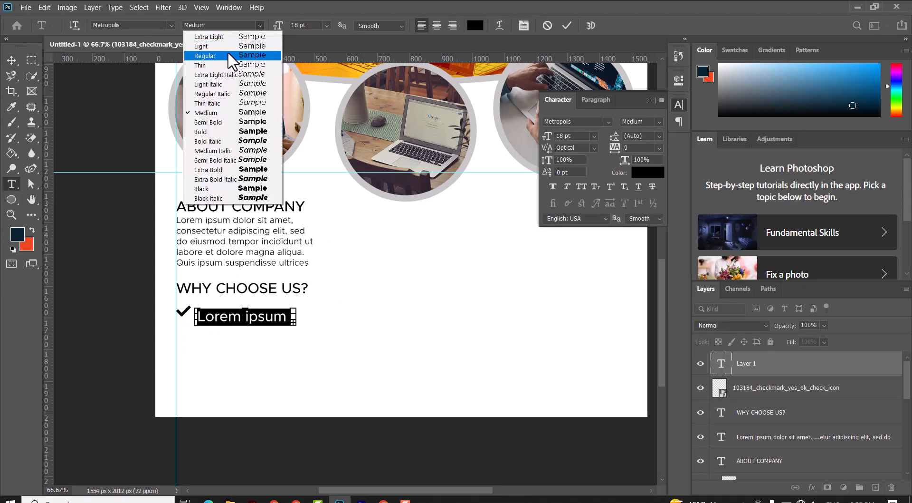
click(227, 52)
click(326, 25)
click(307, 96)
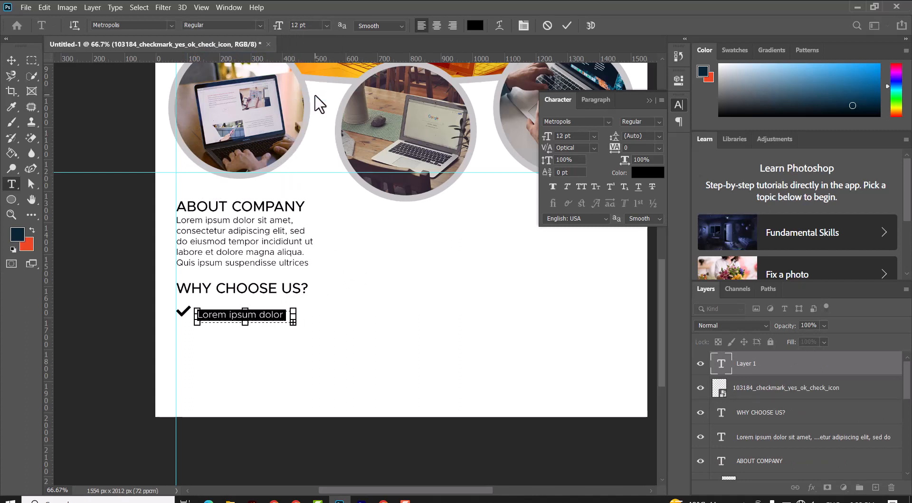
click(326, 25)
click(321, 88)
click(11, 60)
drag(252, 315, 222, 309)
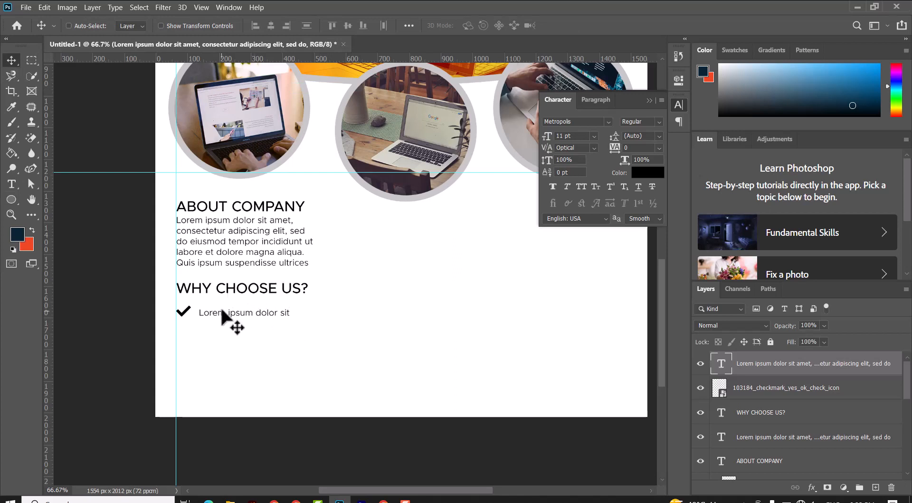
Delete the placeholder text layer beside the checkmark.
double_click(228, 311)
key(ctrl+a)
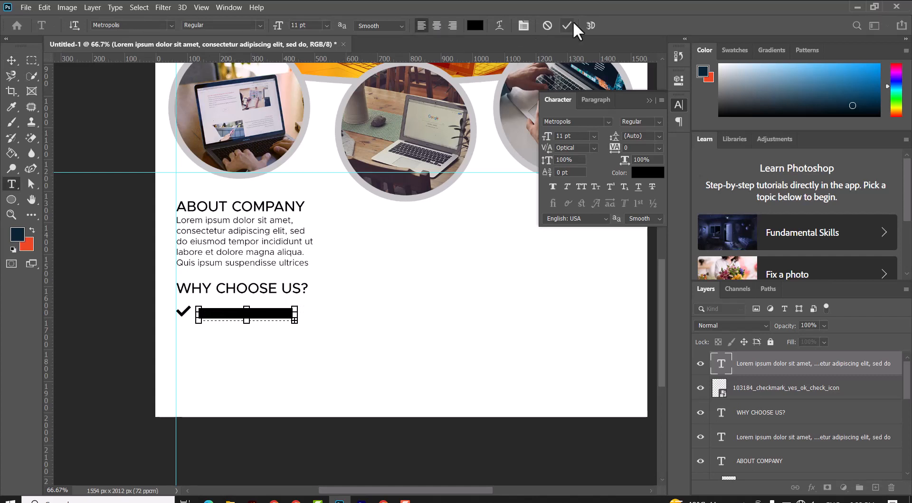
key(BackSpace)
key(Escape)
key(Delete)
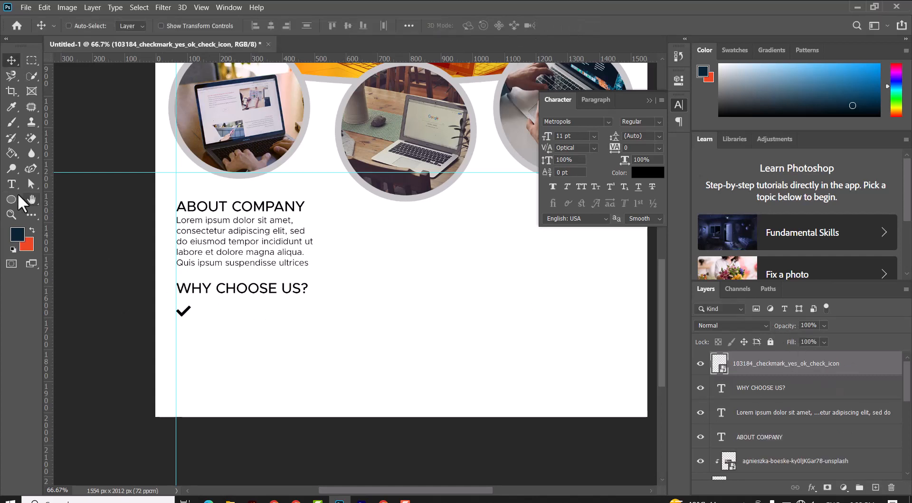
Draw a wider one-line text box reading "Lorem ipsum dolor sit amet," beside the checkmark and move it level with the icon.
click(12, 184)
drag(200, 311, 318, 319)
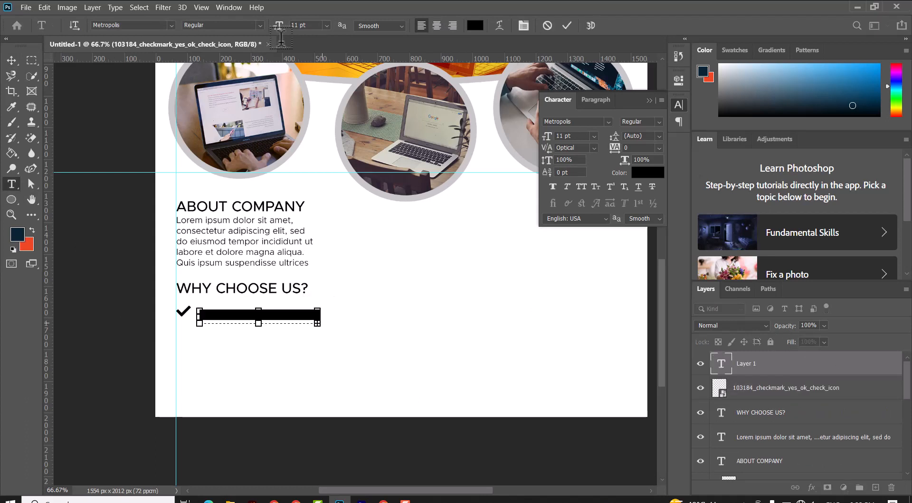
click(569, 26)
key(v)
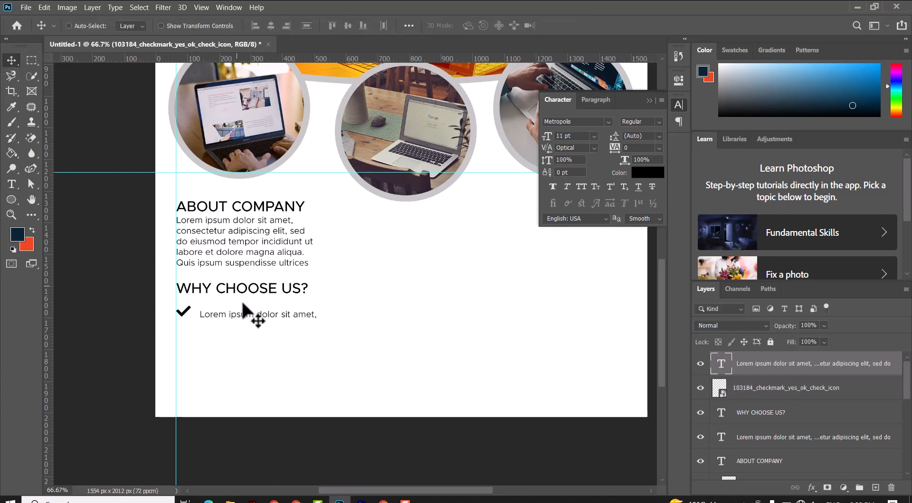
drag(250, 316, 249, 305)
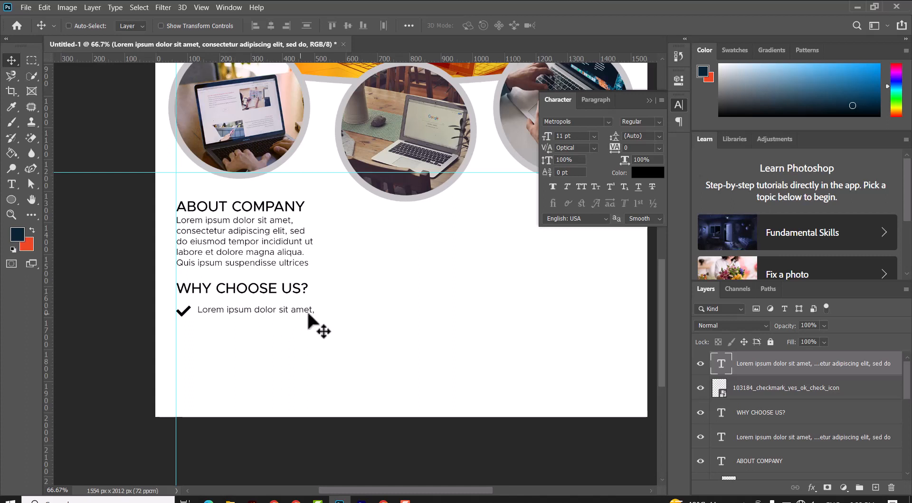
Add two vertical guides near the page centre to mark the gap between the two text columns.
drag(46, 371, 379, 393)
drag(367, 393, 359, 384)
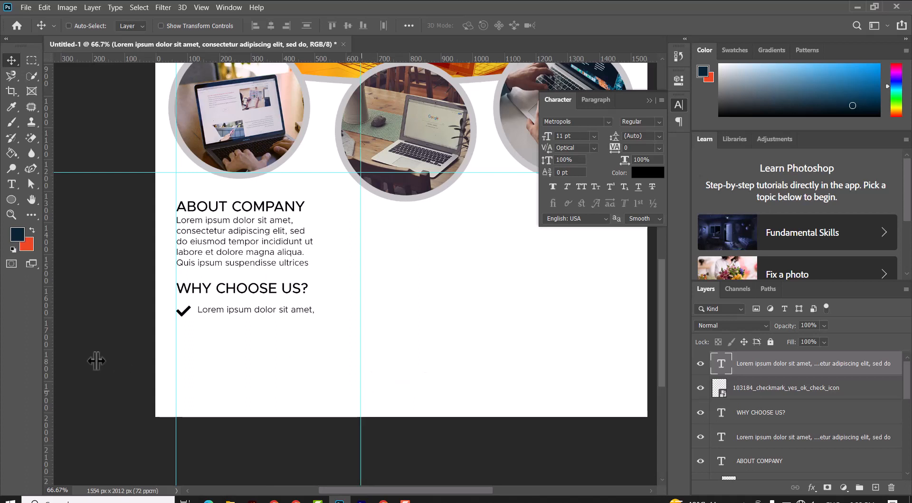
drag(50, 359, 403, 376)
Set the ABOUT COMPANY paragraph to 12 pt and widen its text box towards the first column-gap guide.
right_click(238, 235)
click(252, 240)
double_click(275, 246)
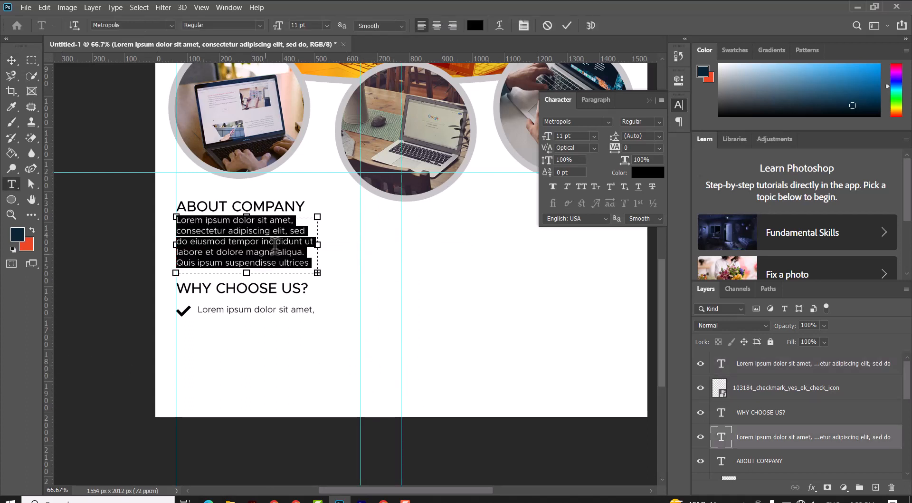
click(327, 25)
click(322, 101)
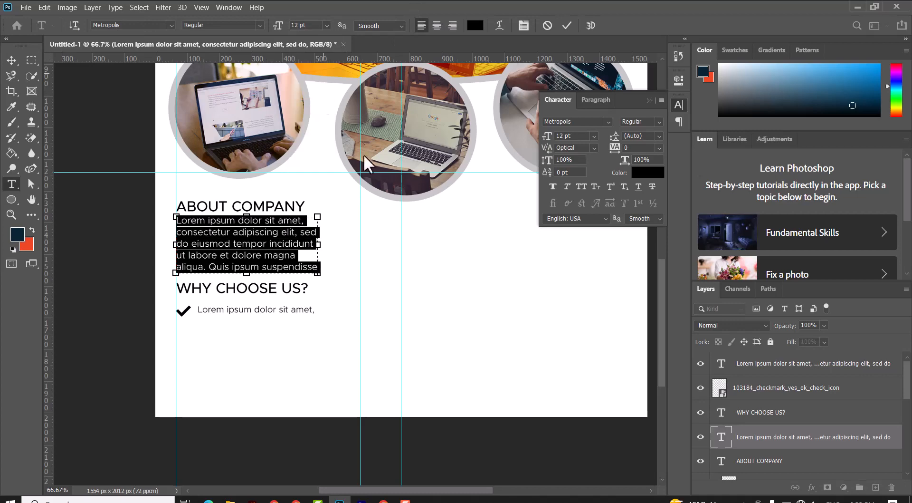
drag(324, 244, 379, 244)
click(566, 26)
Stretch the ABOUT COMPANY paragraph horizontally to 109.04% with Free Transform so it fills the first column.
key(v)
right_click(327, 244)
click(331, 247)
key(ctrl+t)
click(588, 26)
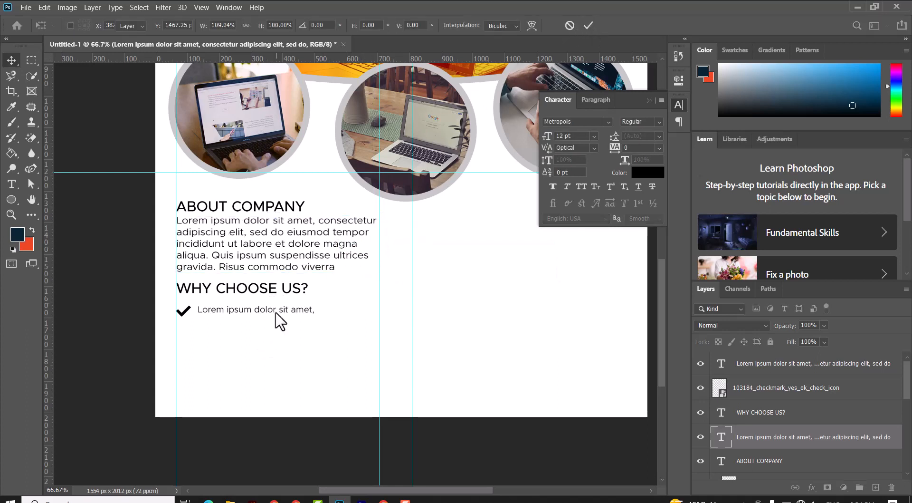
Scale the text line beside the checkmark to 141.86% with Free Transform and nudge it up level with the icon.
right_click(278, 312)
click(297, 316)
key(ctrl+t)
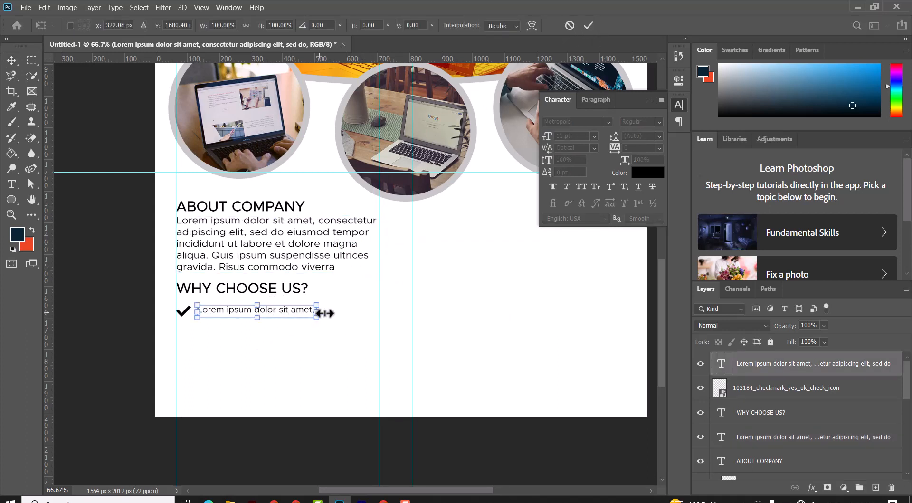
drag(317, 309, 365, 338)
key(ctrl+z)
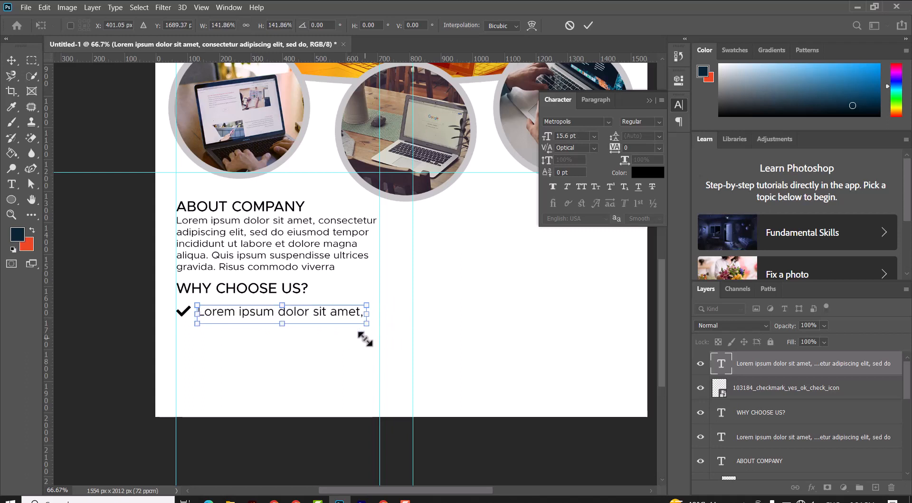
key(Return)
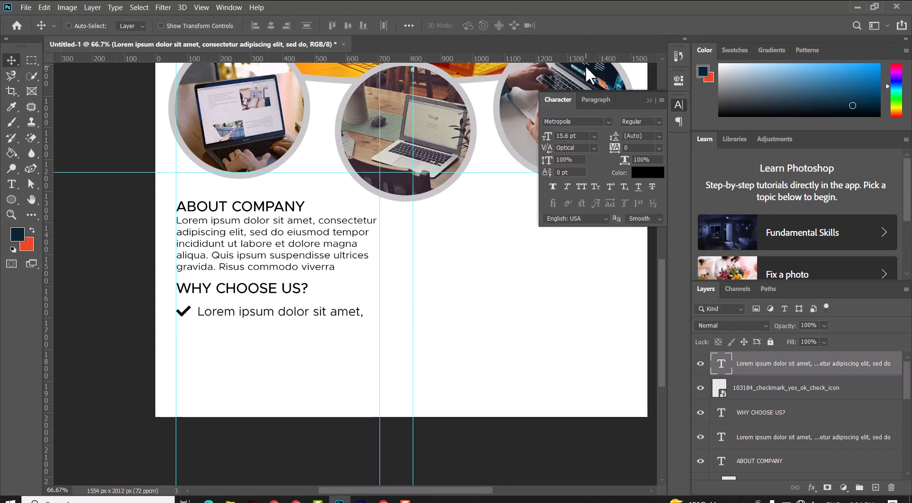
key(Up)
key(Up)
key(Up)
key(Up)
key(Up)
key(Up)
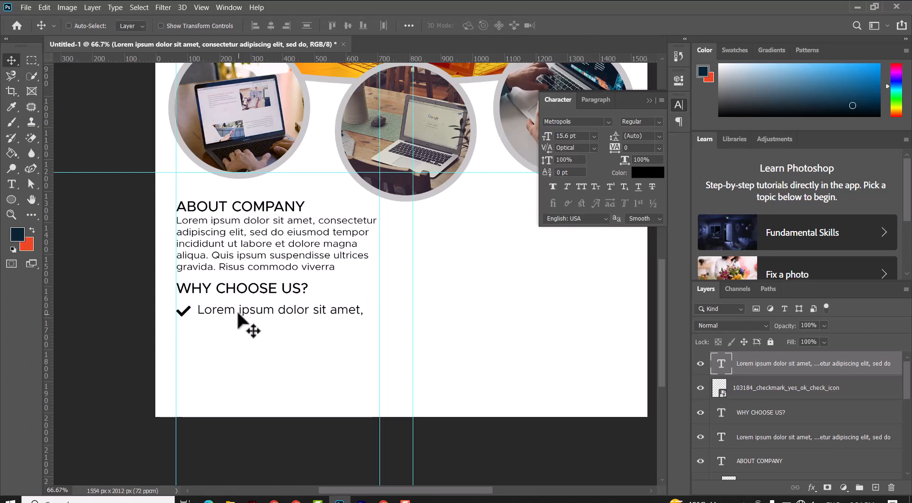
Select the checkmark icon layer.
right_click(184, 312)
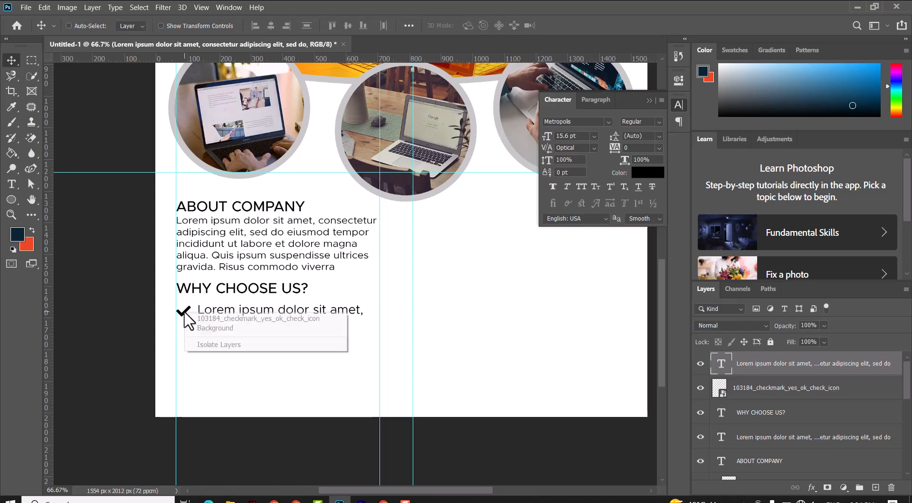
click(204, 317)
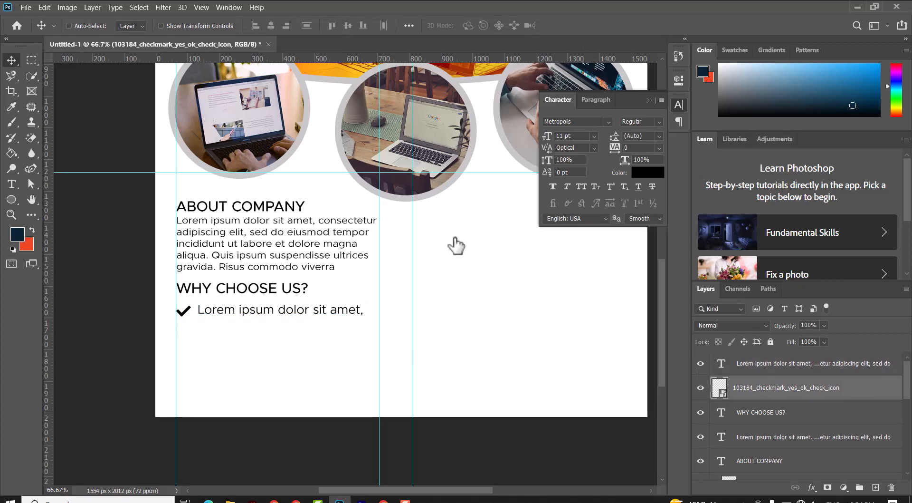
click(445, 307)
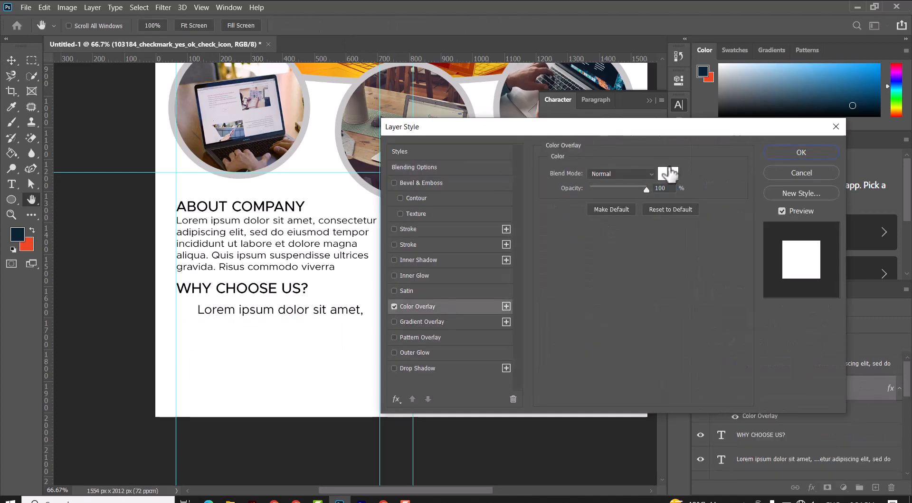
click(668, 173)
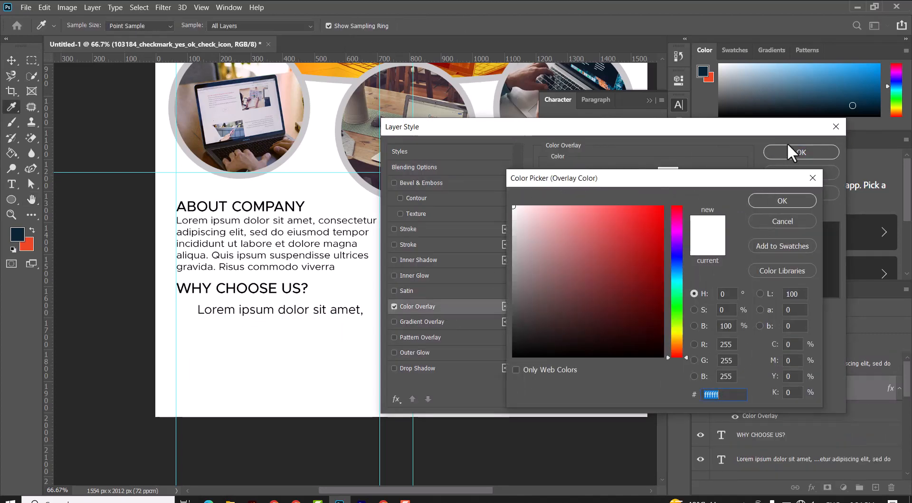
key(Escape)
key(Escape)
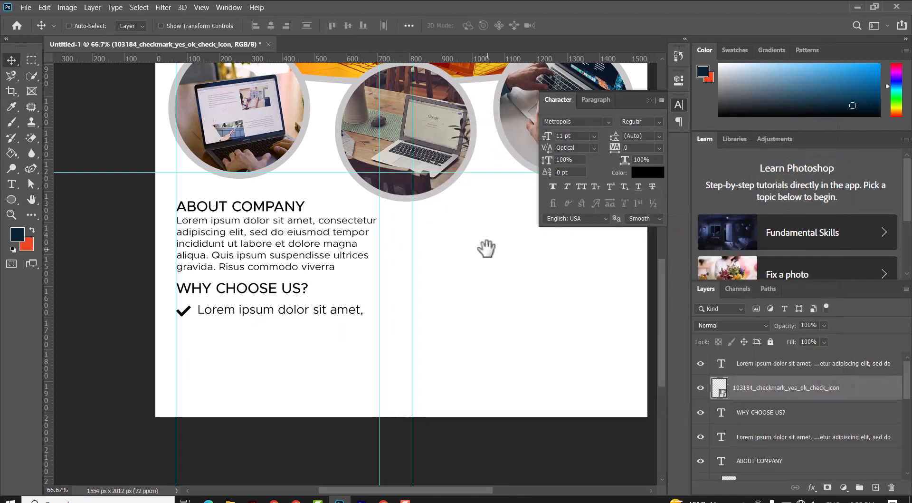
Sample the orange-red at the banner's upper-left corner and apply it to the checkmark as a Color Overlay, d54003.
key(ctrl+minus)
drag(484, 248, 464, 373)
key(i)
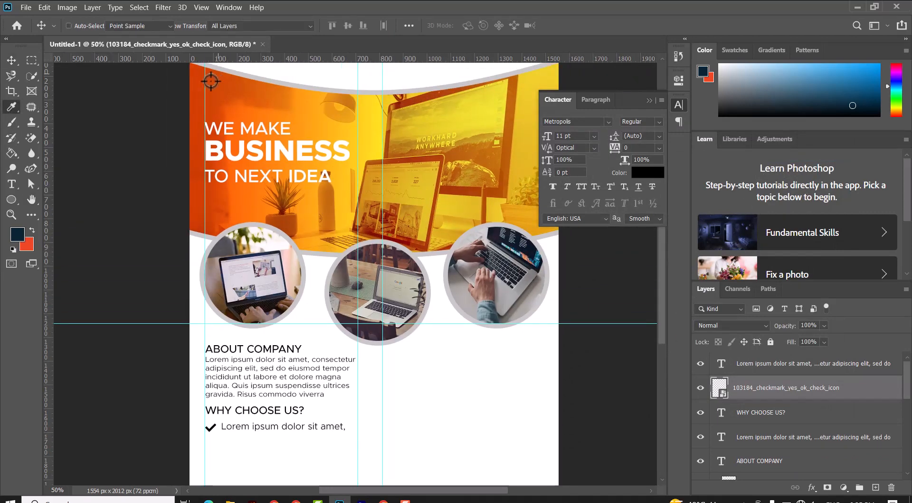
click(211, 81)
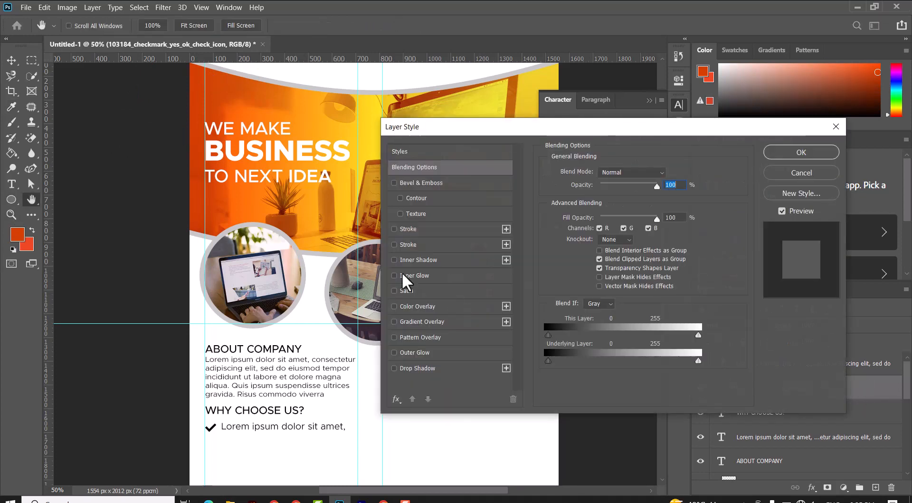
click(409, 307)
click(670, 175)
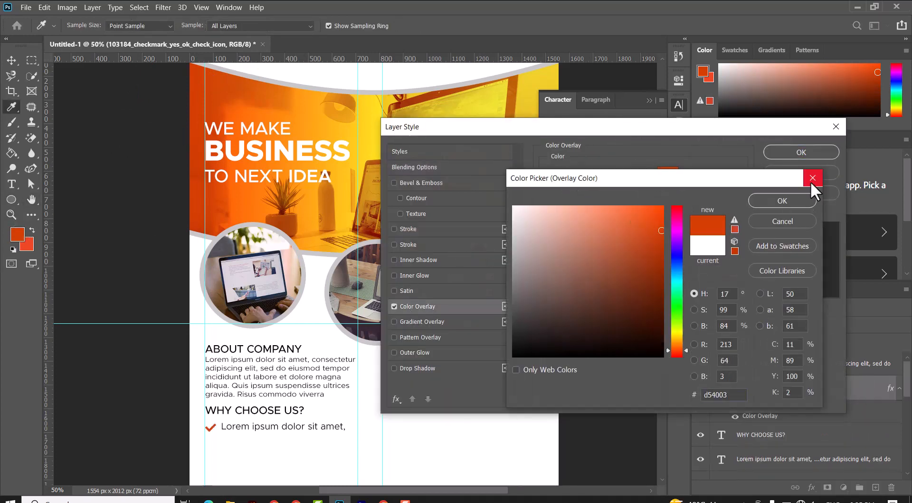
click(794, 204)
click(789, 157)
Duplicate the checkmark and its text line directly below to form a second bullet row.
scroll(309, 408, down, 4)
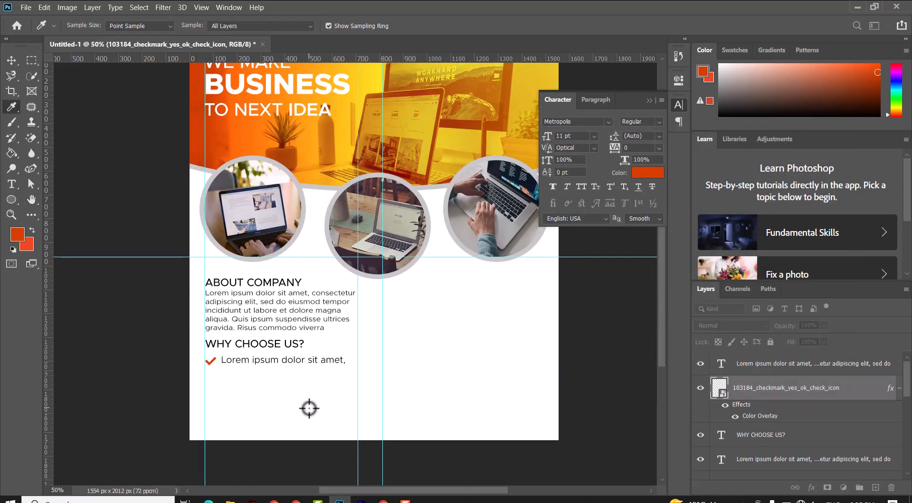
click(11, 61)
right_click(212, 335)
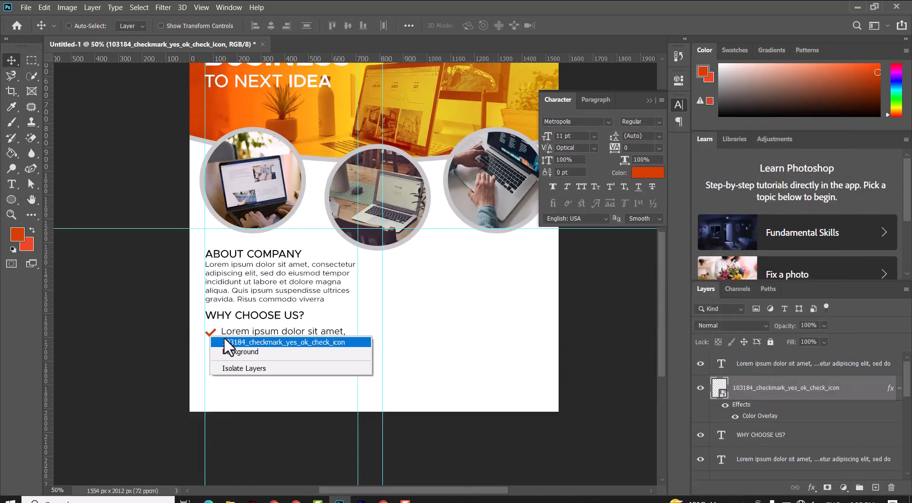
click(225, 341)
drag(211, 335, 213, 357)
right_click(263, 335)
click(276, 340)
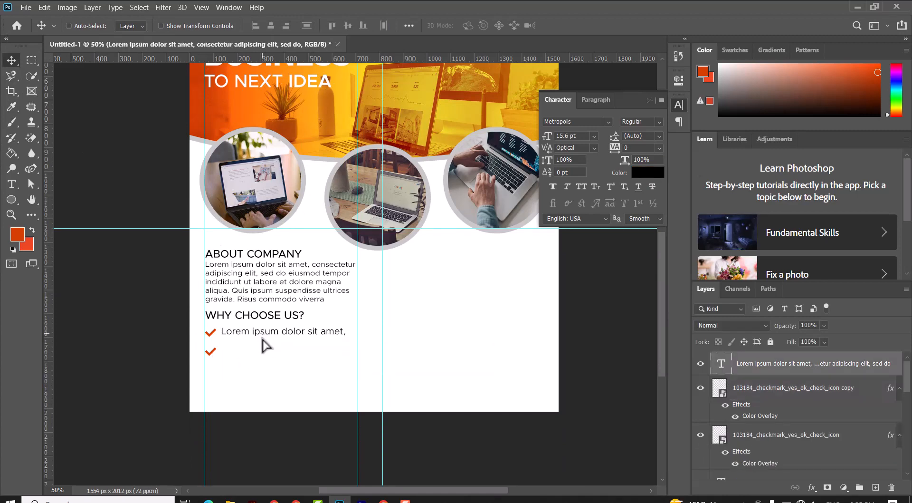
drag(264, 339, 240, 374)
Add a third bullet row under the second by duplicating the checkmark and text line again.
right_click(212, 353)
click(226, 360)
right_click(239, 348)
click(250, 352)
Colour the word COMPANY in the ABOUT COMPANY heading with the orange-red foreground colour d54003.
drag(466, 325, 378, 344)
right_click(194, 295)
click(204, 310)
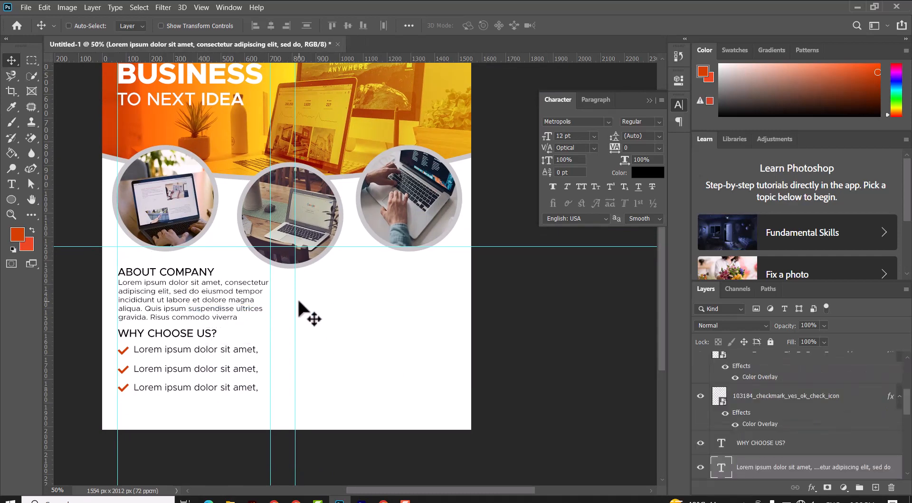
click(13, 183)
drag(12, 58, 12, 59)
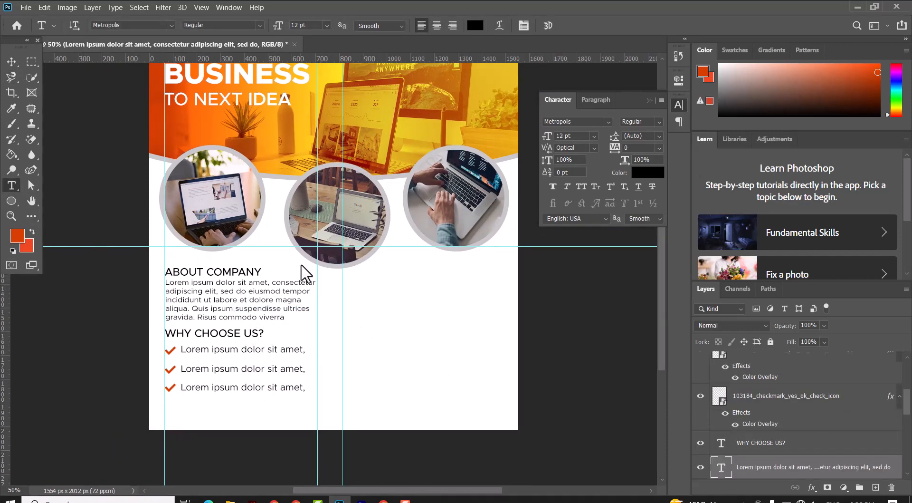
click(188, 274)
drag(206, 272, 256, 268)
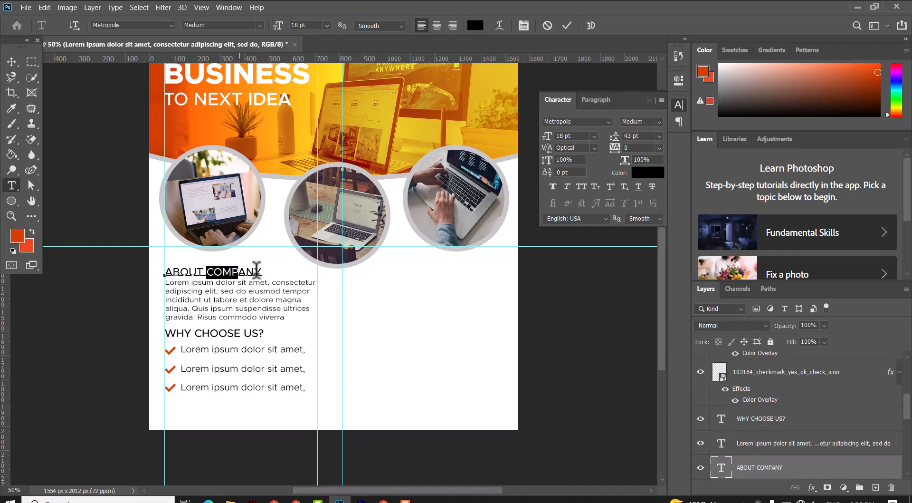
click(475, 25)
click(18, 235)
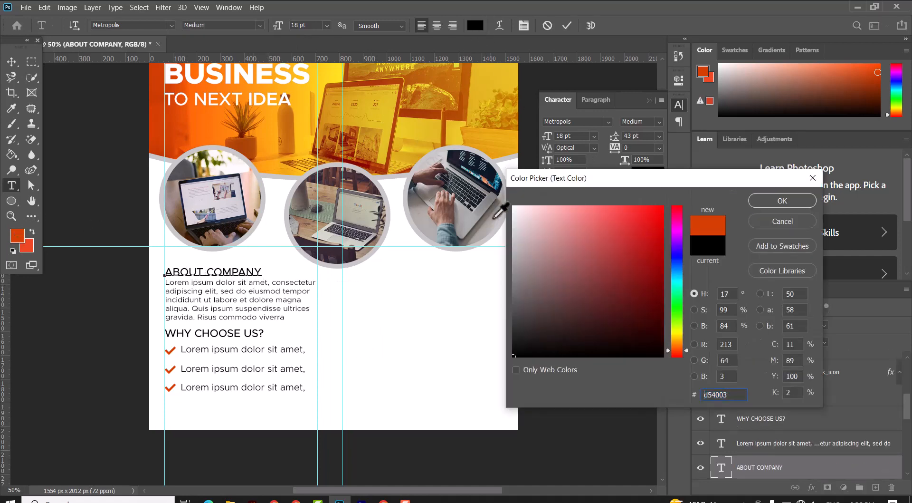
click(766, 200)
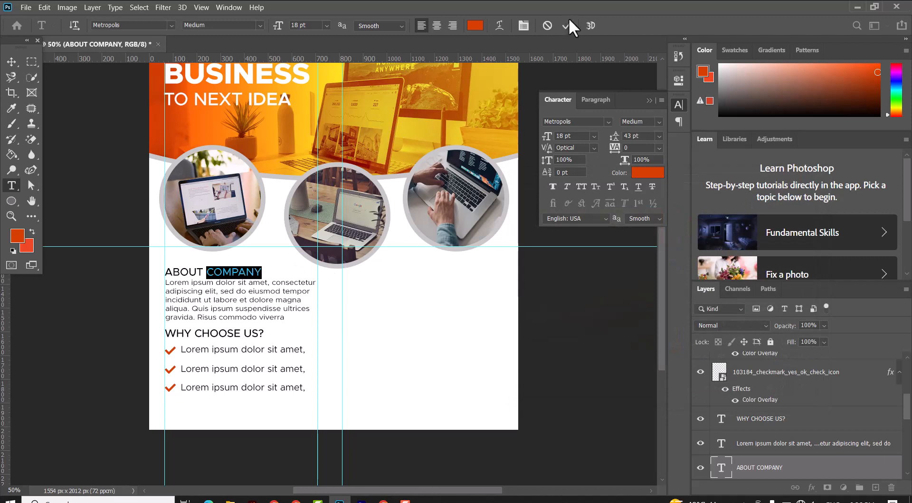
click(567, 25)
Set the whole ABOUT COMPANY heading to Metropolis Bold.
click(219, 271)
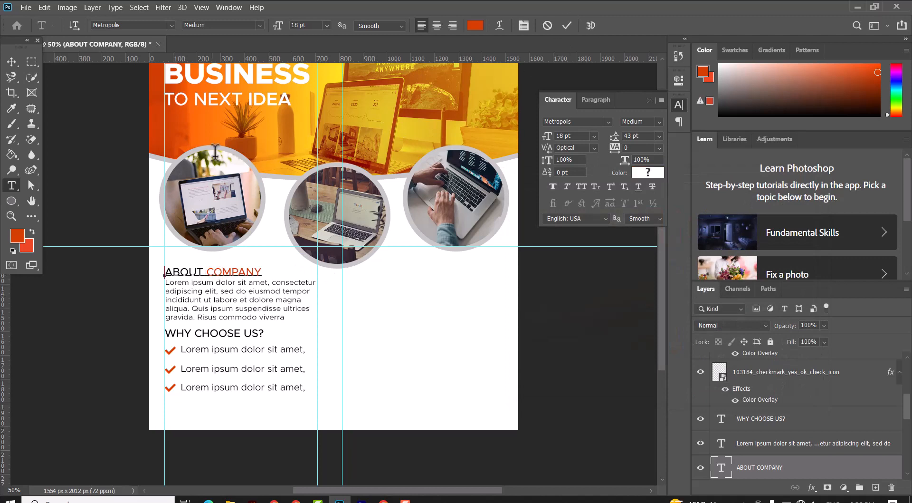
drag(166, 272, 263, 272)
click(260, 24)
click(232, 126)
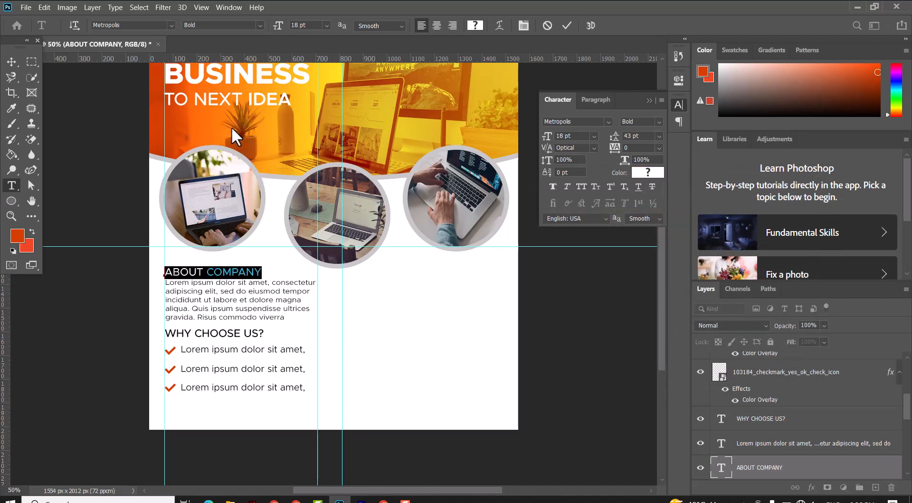
click(568, 24)
click(11, 62)
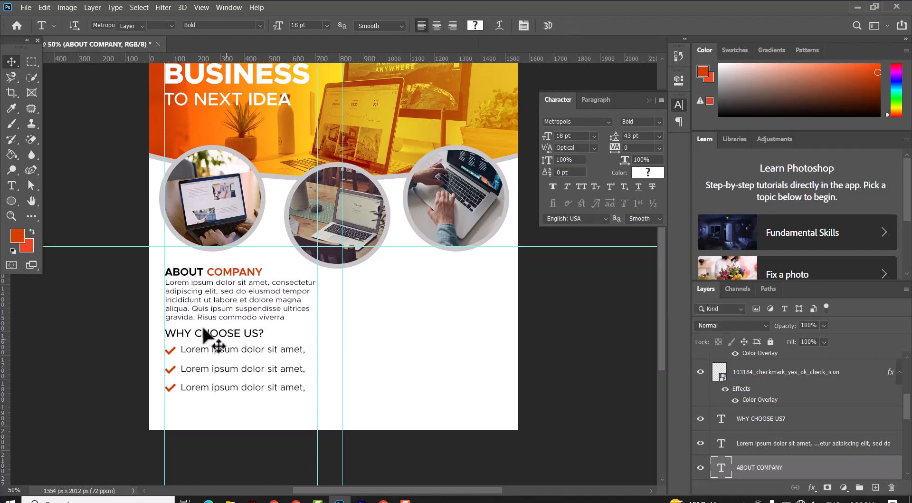
Set the WHY CHOOSE US? heading to Metropolis Bold.
double_click(216, 333)
click(260, 25)
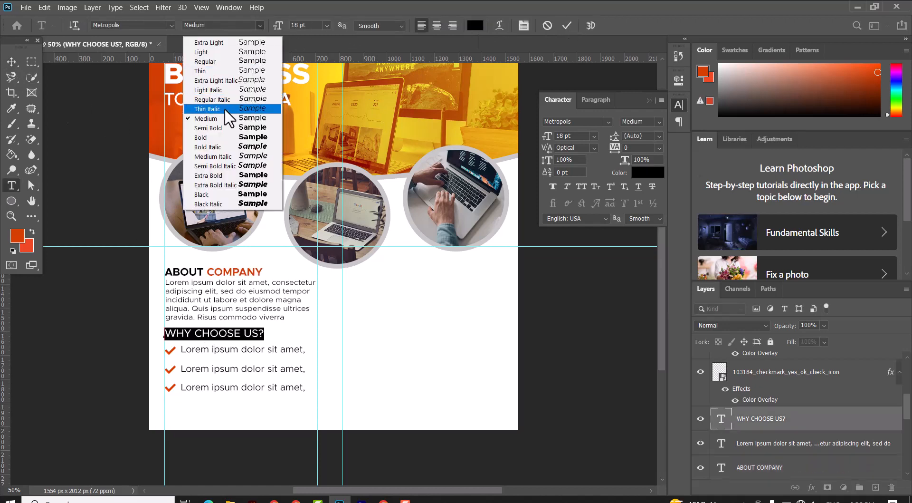
click(230, 126)
click(567, 25)
key(v)
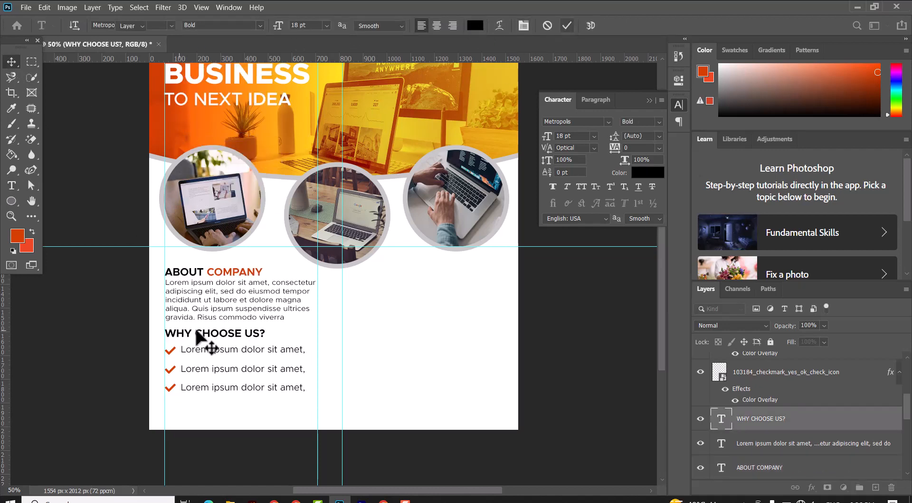
Colour the words CHOOSE US? in the second heading with the orange-red foreground colour d54003.
double_click(198, 333)
drag(196, 332, 273, 331)
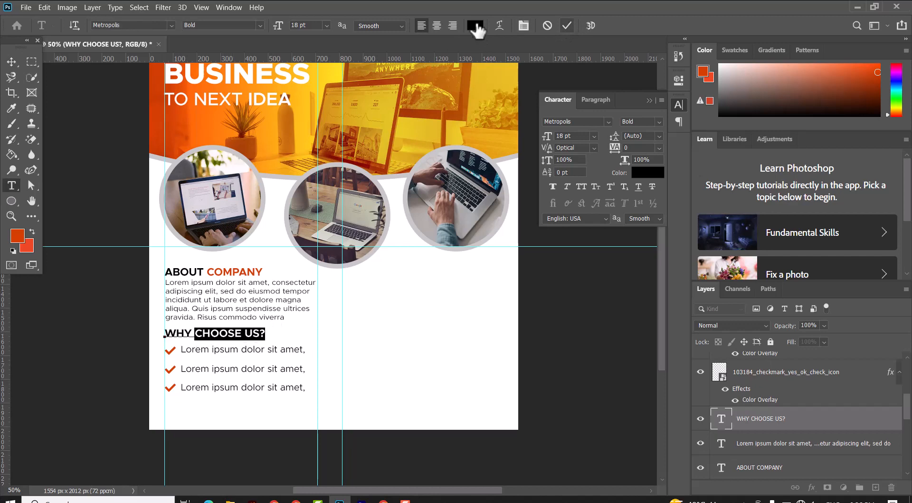
click(477, 26)
click(14, 237)
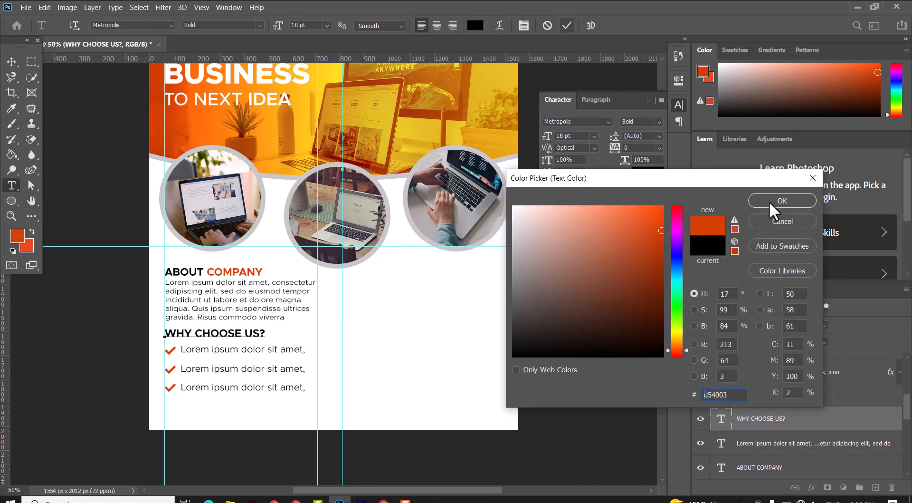
click(773, 204)
click(9, 63)
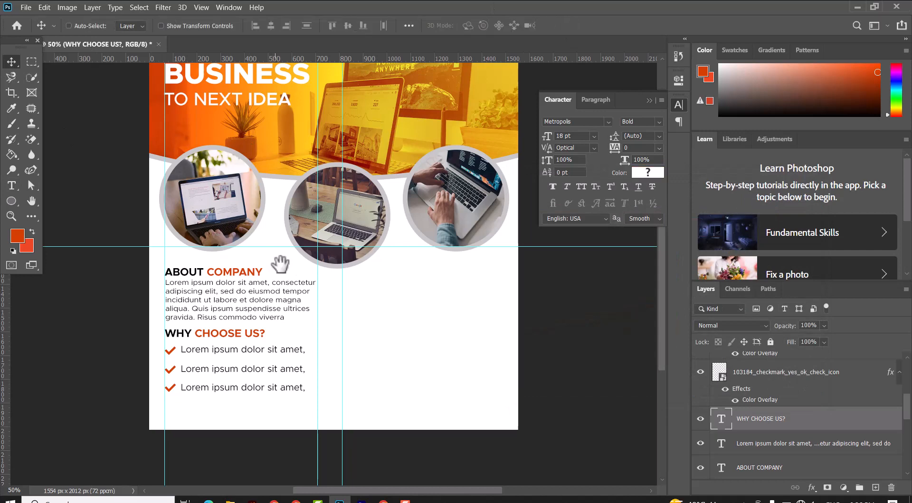
Duplicate the ABOUT COMPANY heading level into the second column and add a vertical guide at the page's right margin.
drag(280, 266, 224, 264)
right_click(181, 265)
right_click(151, 277)
right_click(139, 268)
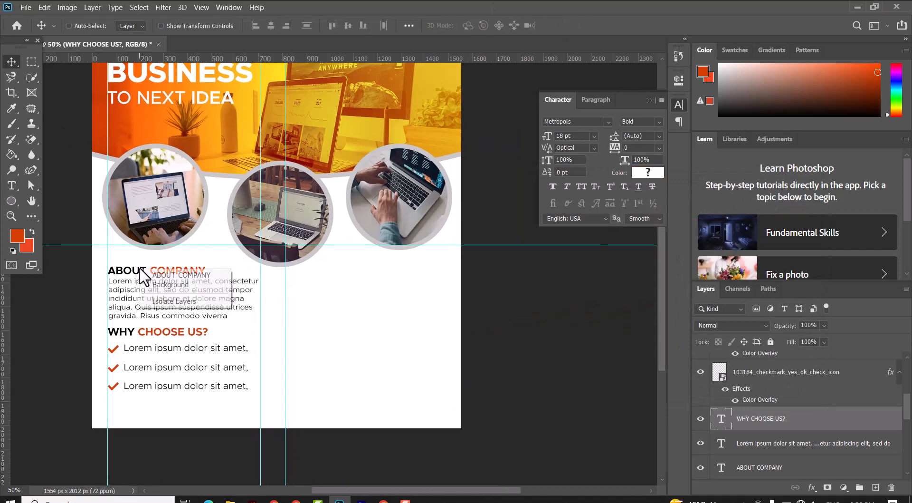
click(187, 274)
drag(188, 274, 368, 279)
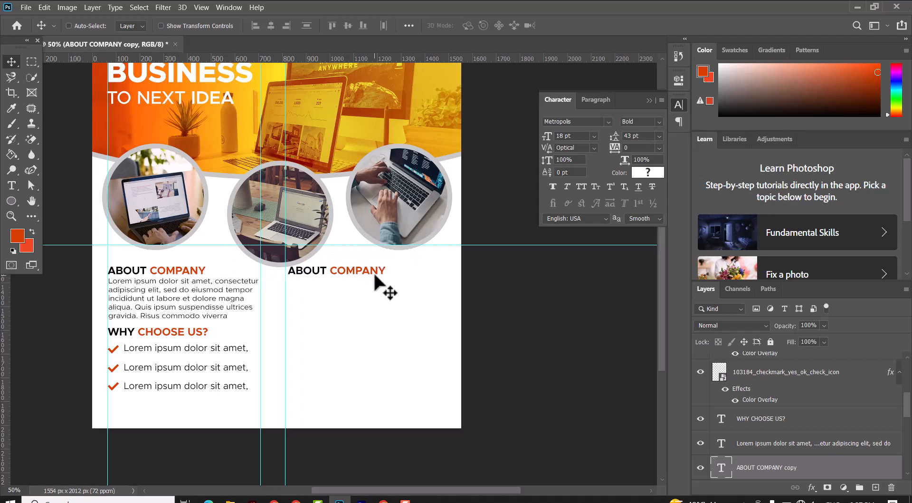
drag(13, 398, 451, 418)
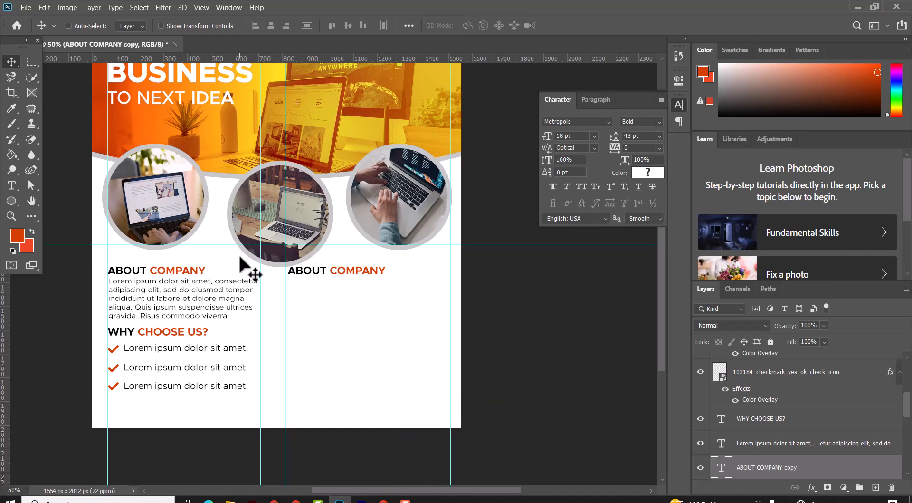
Align the second-column ABOUT COMPANY heading with the first-column heading and move the column's vertical guide to the heading's left edge.
key(Down)
key(Down)
key(Down)
key(Down)
key(Down)
key(Down)
key(Down)
key(Down)
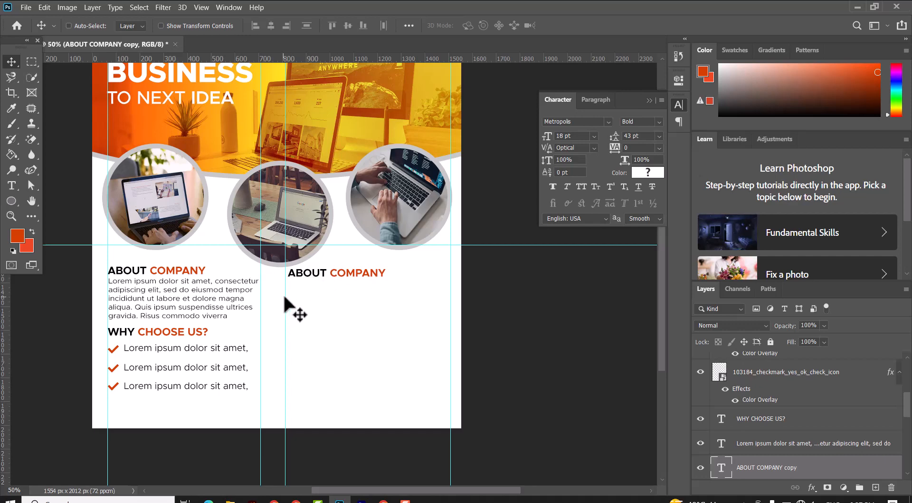
drag(285, 304, 287, 292)
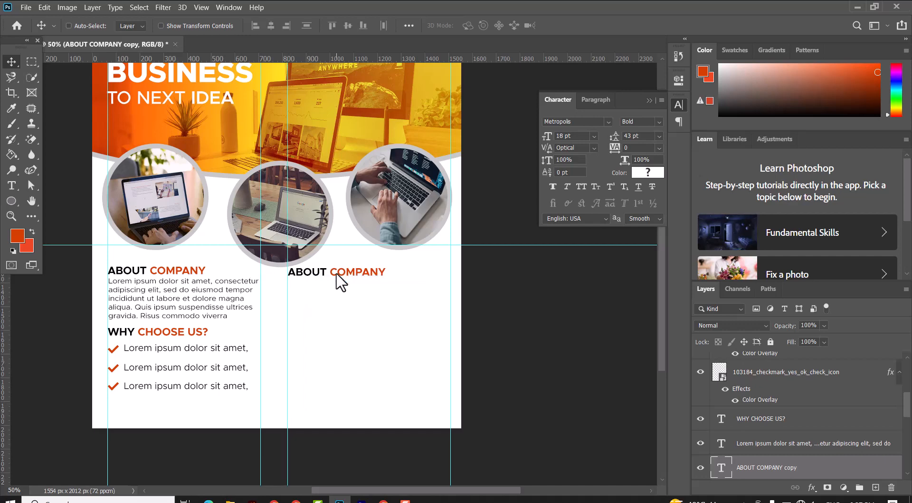
Add the text Branding Business in Metropolis Medium, 18 pt, below the second-column heading, indented from the column guide.
click(12, 185)
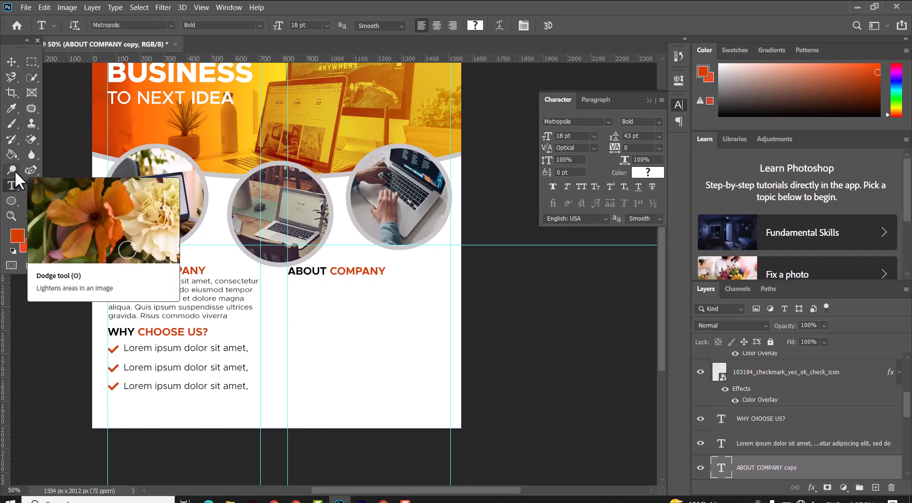
click(307, 291)
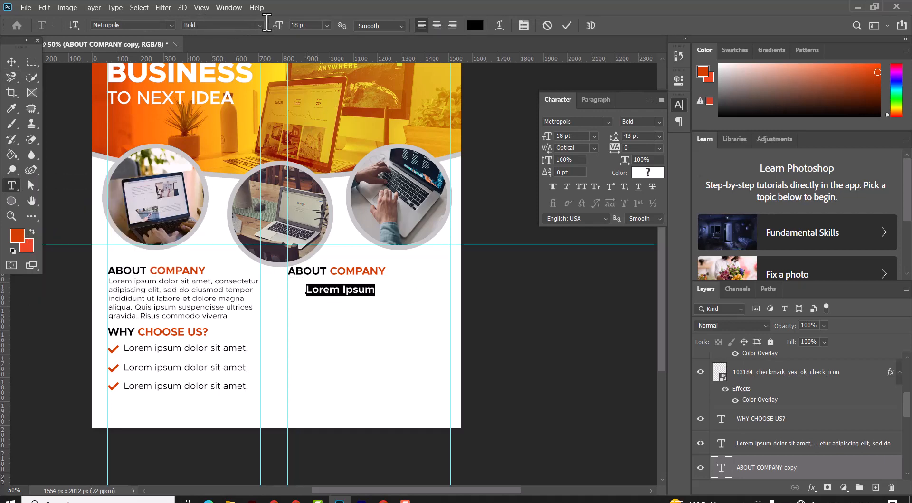
click(261, 25)
click(254, 129)
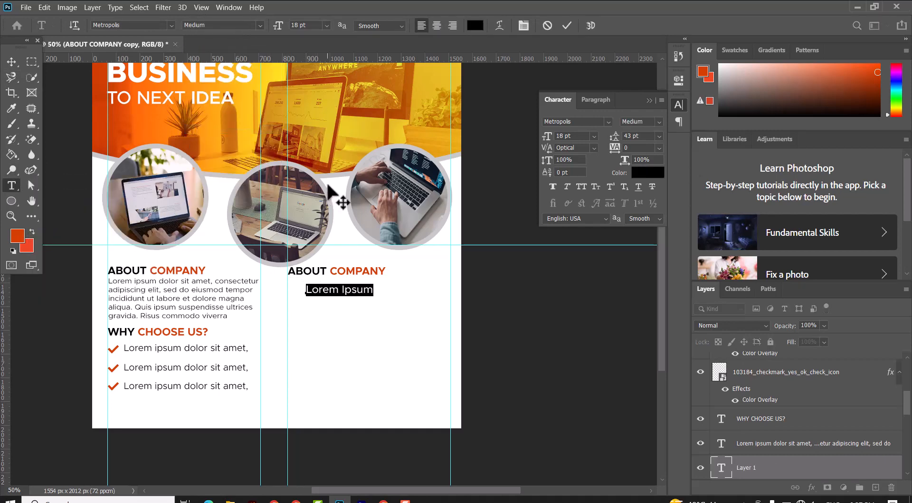
key(Right)
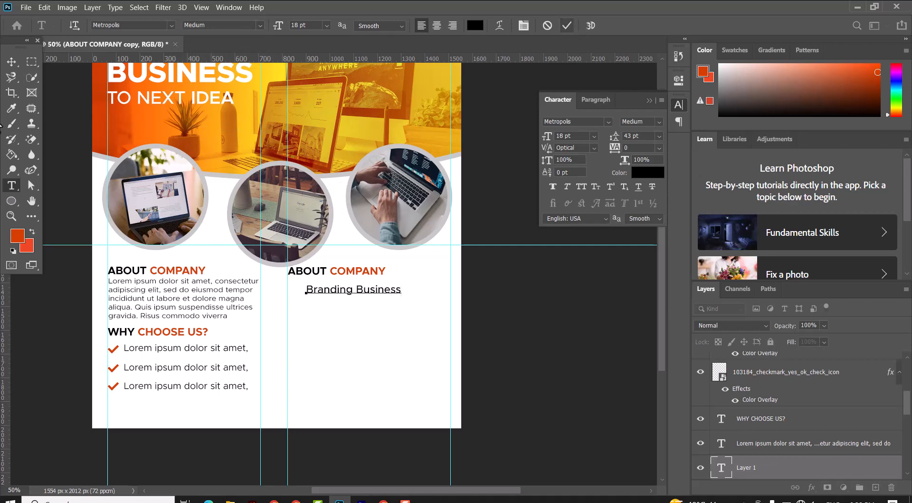
click(11, 61)
drag(319, 294, 295, 300)
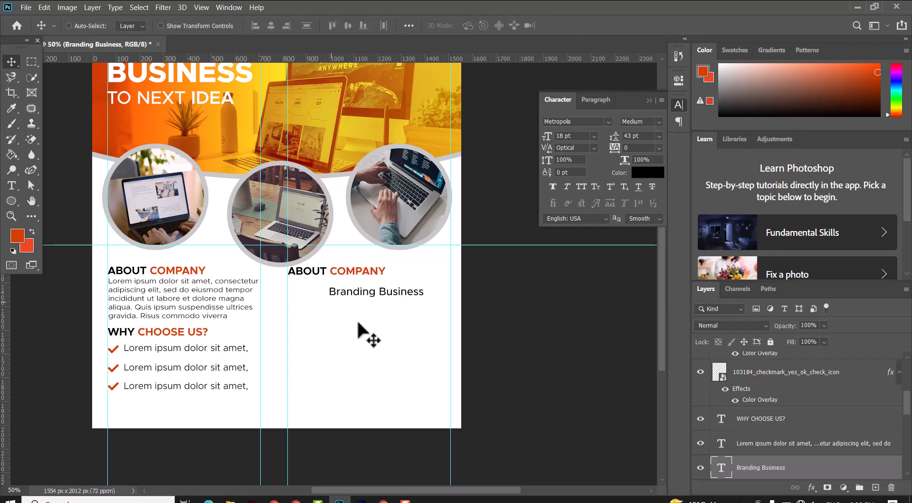
Draw a six-sided polygon about 132 px wide beside Branding Business and fill it with a dark red to yellow gradient.
click(11, 201)
click(53, 233)
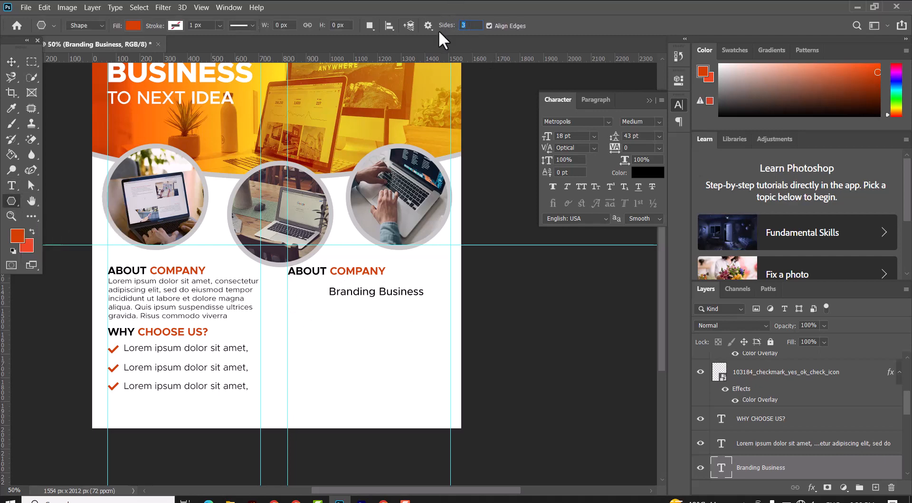
drag(294, 330, 320, 321)
click(133, 25)
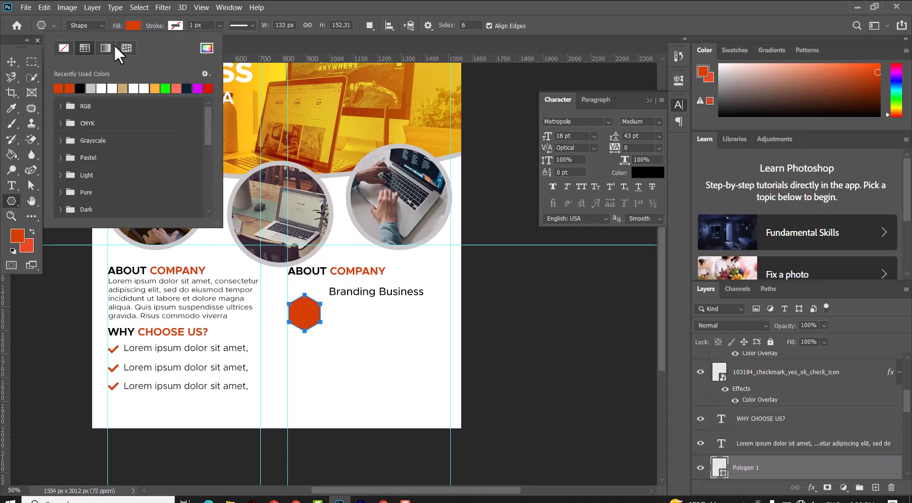
click(62, 88)
click(13, 64)
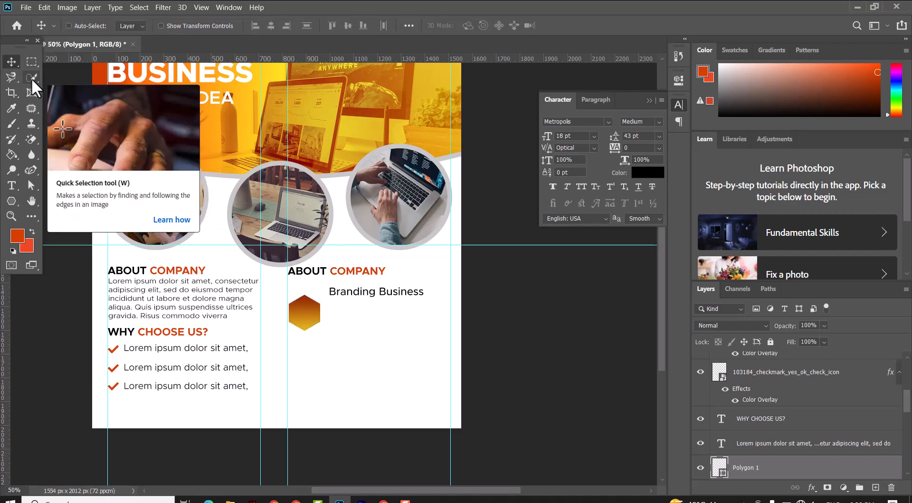
Duplicate the gradient hexagon twice straight down to form a column of three along the guide.
key(ctrl+plus)
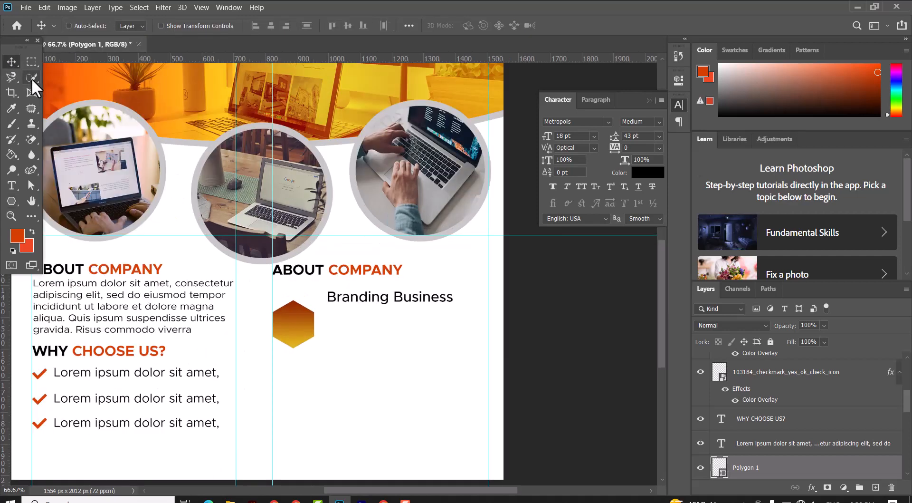
key(ctrl+plus)
drag(345, 399, 316, 295)
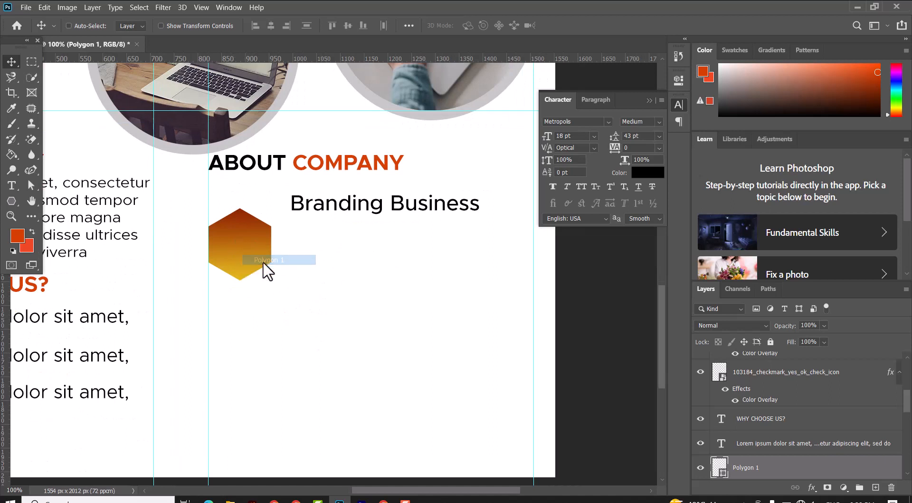
drag(251, 258, 245, 424)
scroll(314, 380, up, 2)
Nudge the original top hexagon upward, closer to the second-column heading.
right_click(241, 285)
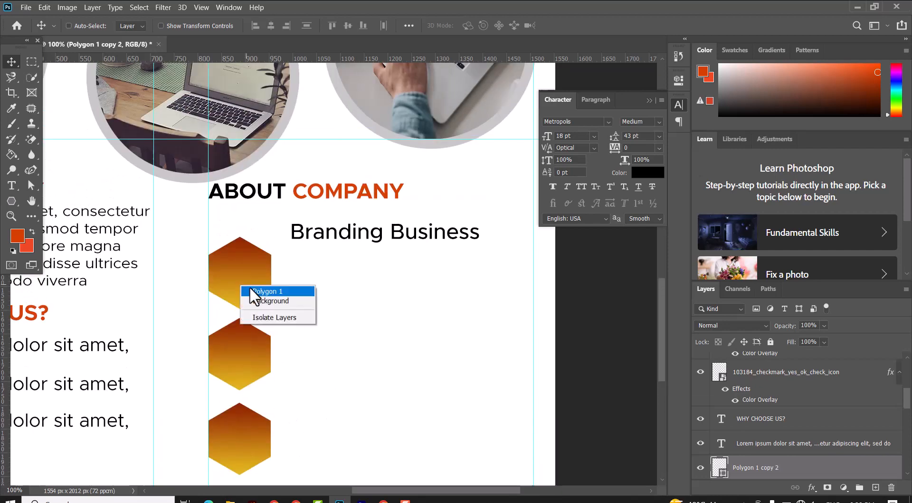
click(253, 290)
key(Up)
key(Up)
key(Up)
key(Up)
key(Up)
key(Up)
key(Up)
key(Up)
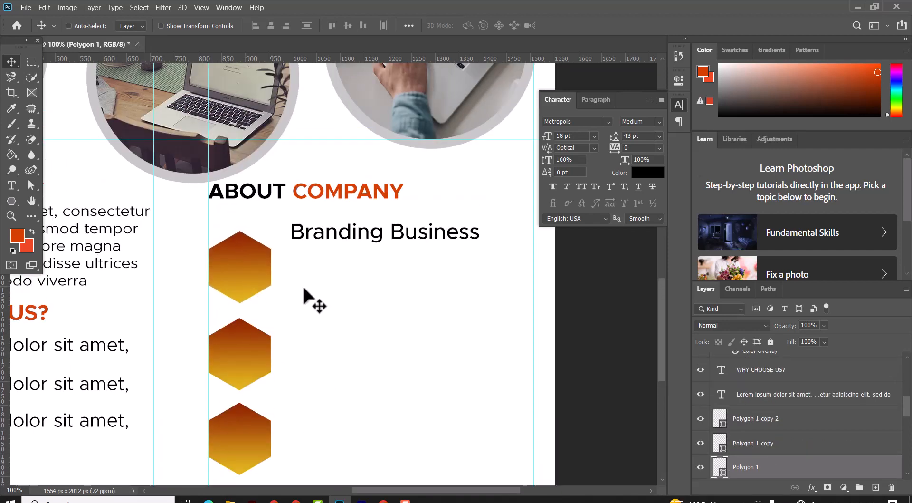
Nudge the two lower hexagons upward to even out the spacing of the column.
right_click(241, 359)
click(255, 361)
key(Up)
key(Up)
key(Up)
key(Up)
key(Up)
key(Up)
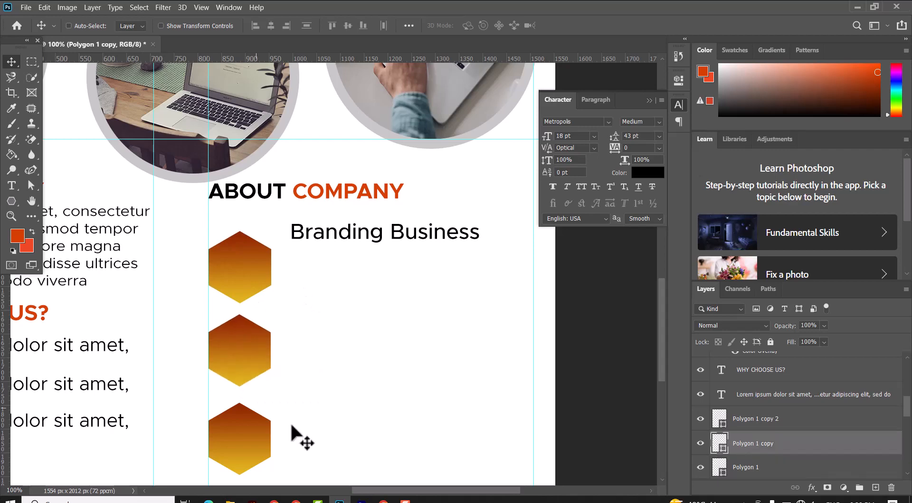
right_click(257, 449)
click(266, 454)
scroll(264, 439, down, 2)
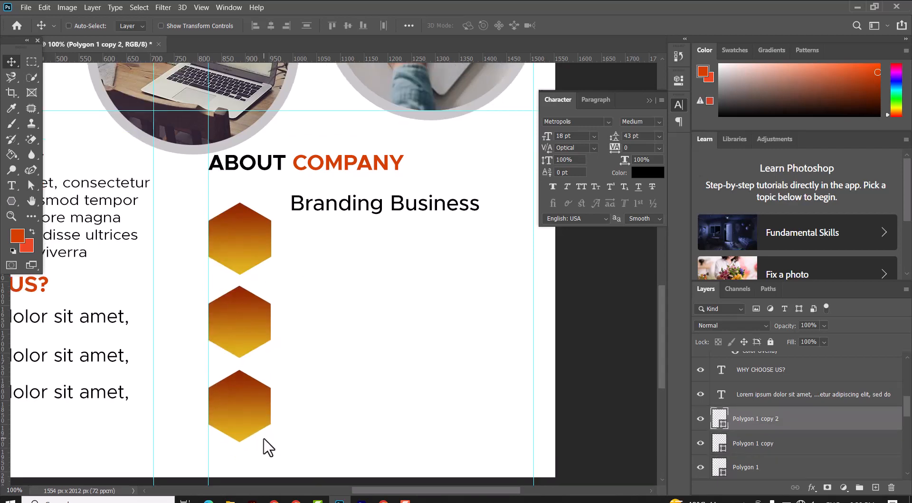
Delete the two duplicated hexagons, keeping only the original at the top of the column.
key(ctrl+minus)
key(ctrl+minus)
key(ctrl+minus)
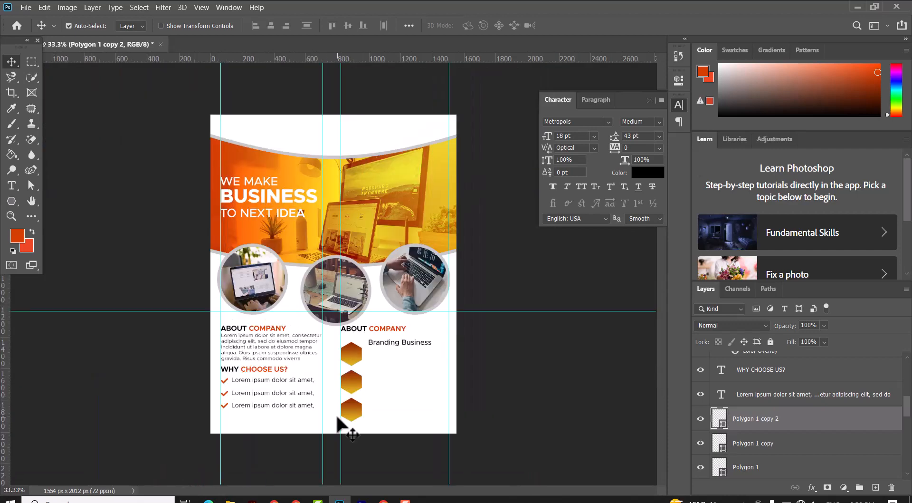
right_click(340, 414)
click(376, 412)
key(Delete)
right_click(358, 389)
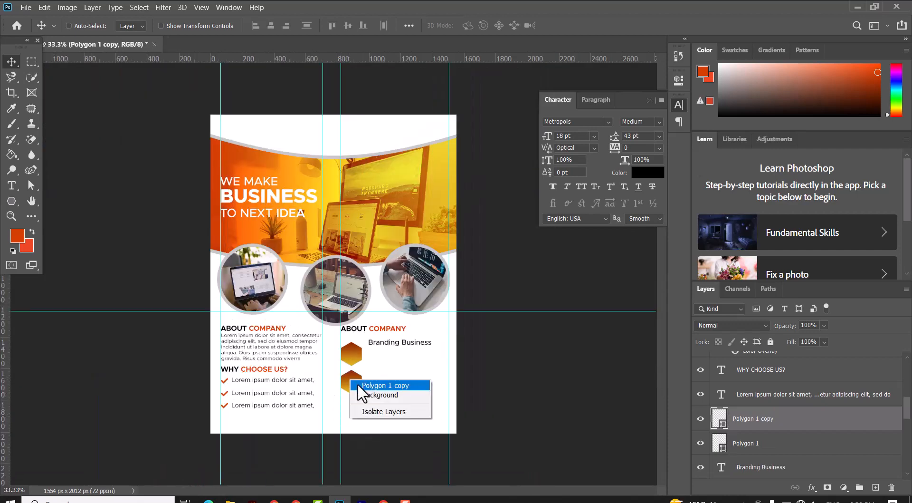
click(378, 385)
key(Delete)
Scale the remaining hexagon down slightly, keeping its left edge on the column guide.
key(ctrl+plus)
key(ctrl+plus)
scroll(380, 380, down, 4)
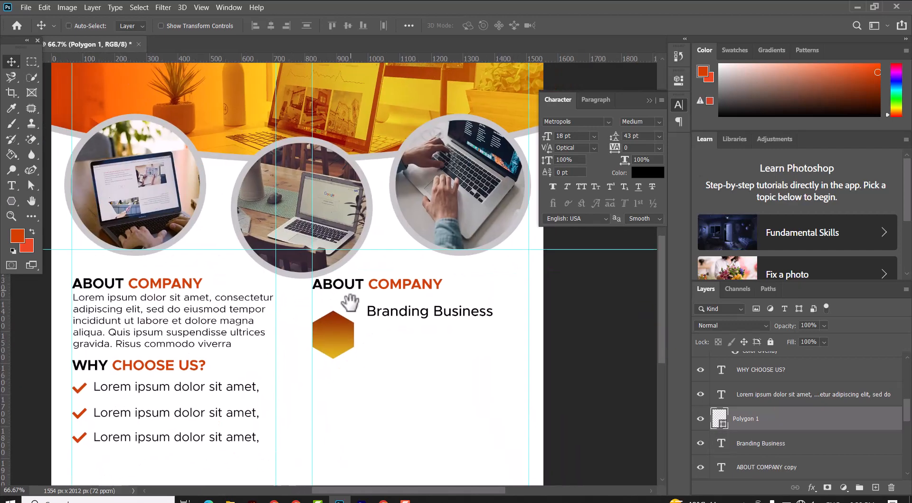
right_click(362, 339)
click(362, 339)
key(ctrl+t)
drag(354, 311, 348, 319)
key(Return)
Move the smaller hexagon up and duplicate it twice straight down, forming an evenly spaced column of three.
key(shift+Up)
key(shift+Up)
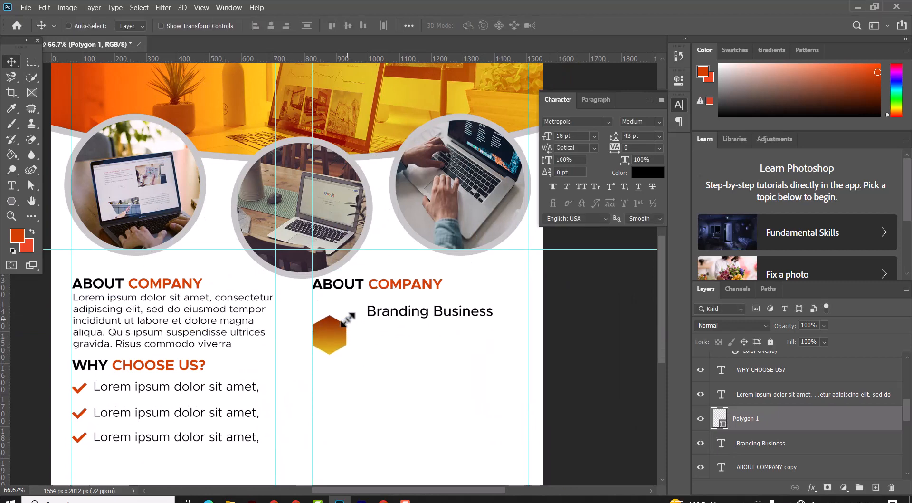
drag(335, 347, 332, 433)
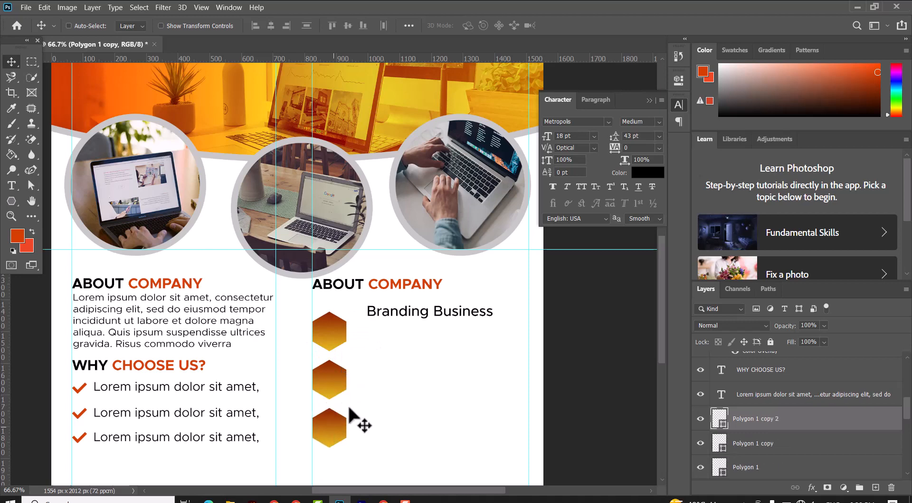
Create a paragraph text box with lorem ipsum placeholder below Branding Business, reaching to the right margin guide.
scroll(361, 402, down, 2)
drag(469, 363, 447, 385)
click(11, 185)
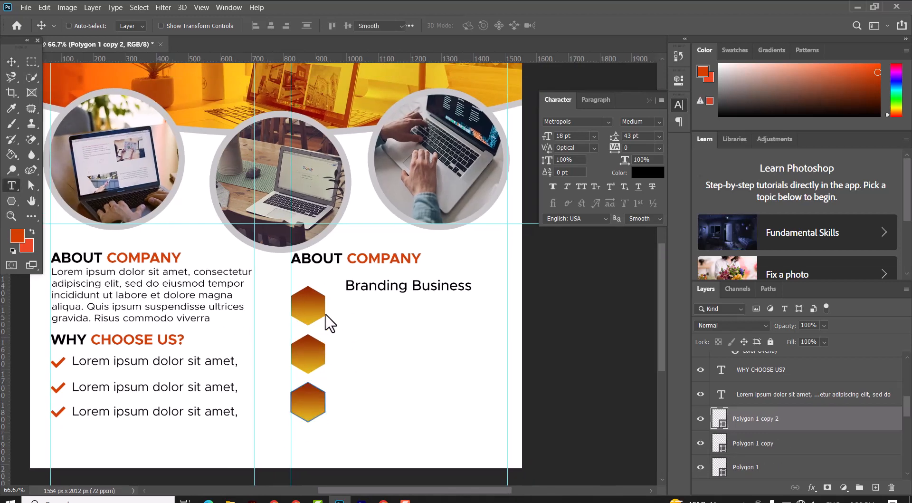
drag(335, 298, 505, 312)
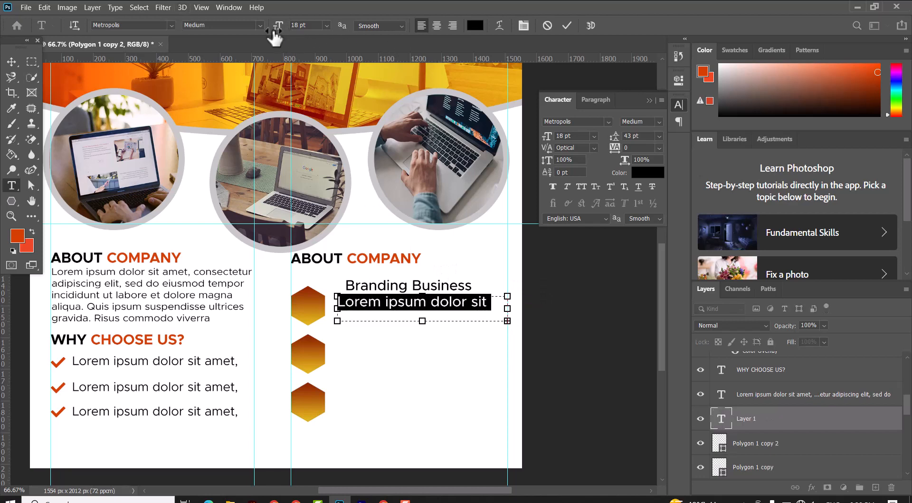
Format the placeholder paragraph as Metropolis Regular, 11 pt, with Auto leading, and commit it.
click(661, 137)
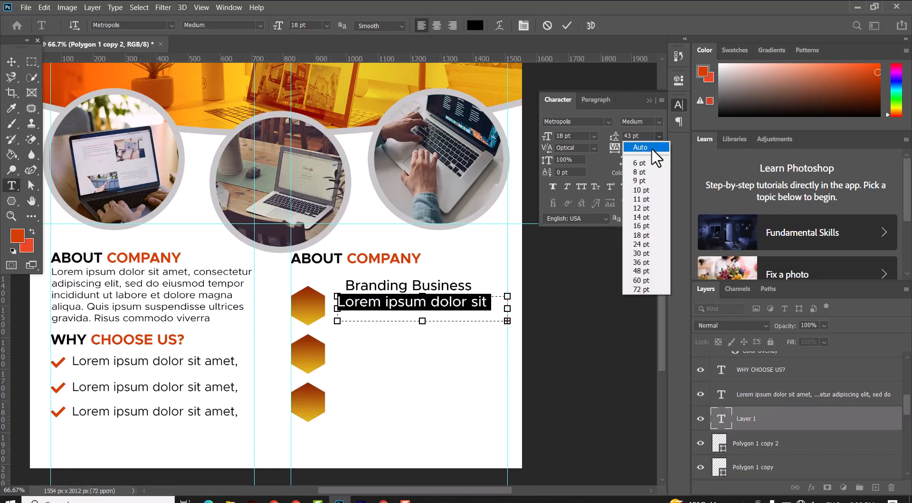
click(262, 25)
click(242, 52)
click(327, 26)
click(328, 70)
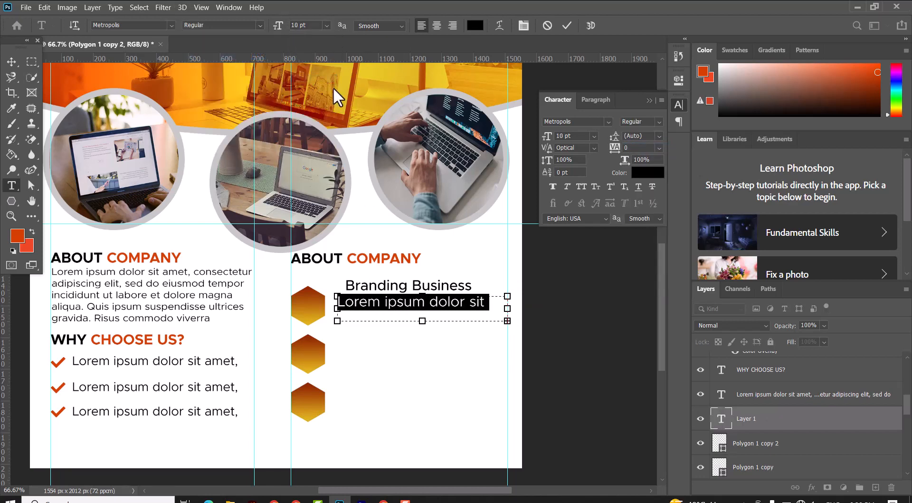
click(327, 26)
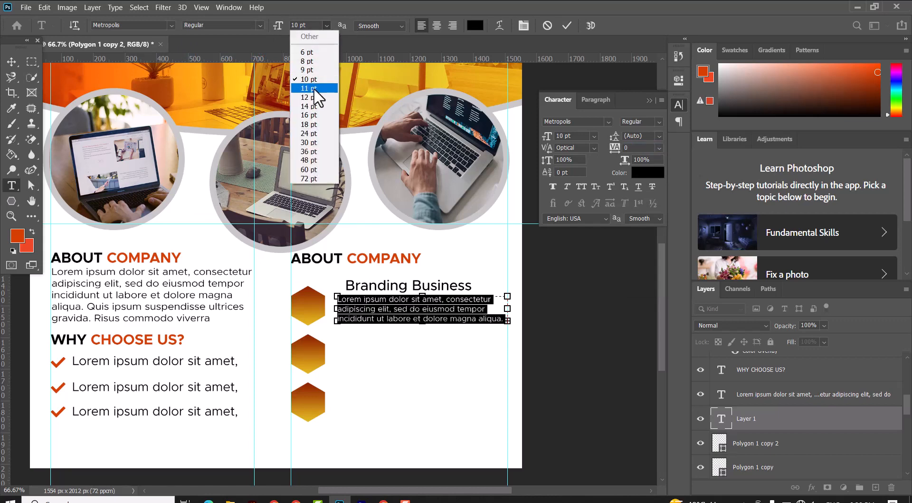
click(313, 89)
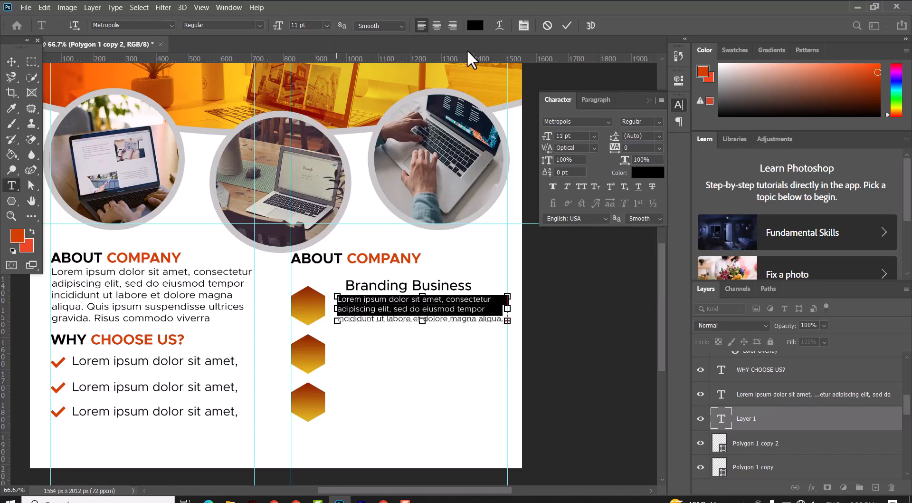
click(567, 25)
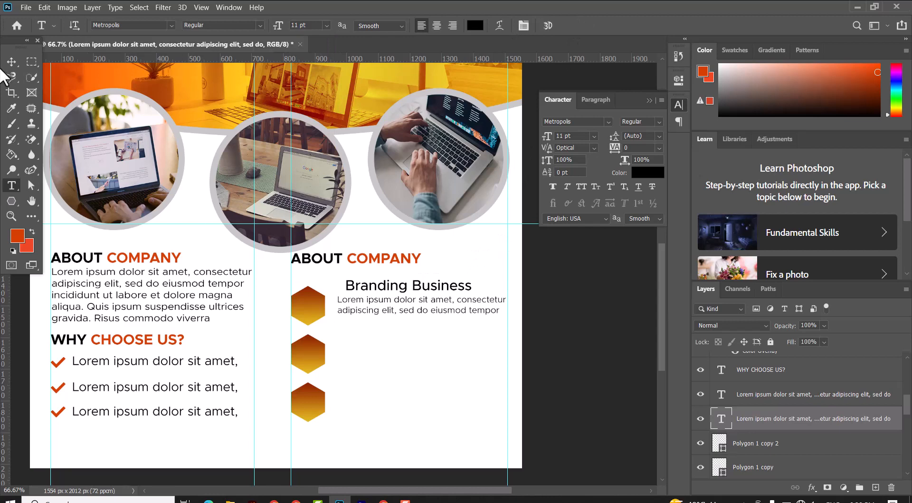
Nudge the Branding Business title left to line up with the left edge of its paragraph.
ctrl+click(374, 290)
key(Left)
key(Left)
key(Left)
key(Left)
key(Left)
key(Left)
key(Left)
key(Left)
key(Left)
key(Left)
key(Left)
key(Left)
key(Left)
key(Left)
key(Left)
key(Left)
key(Left)
key(Left)
key(Left)
key(Left)
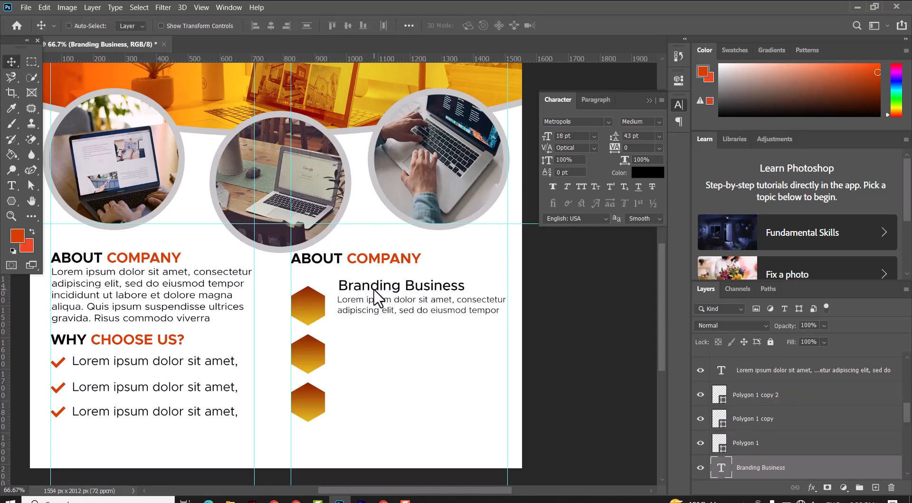
Duplicate the Branding Business title beside the second hexagon and change the copy's text to Corporate Marketing.
right_click(391, 288)
click(404, 292)
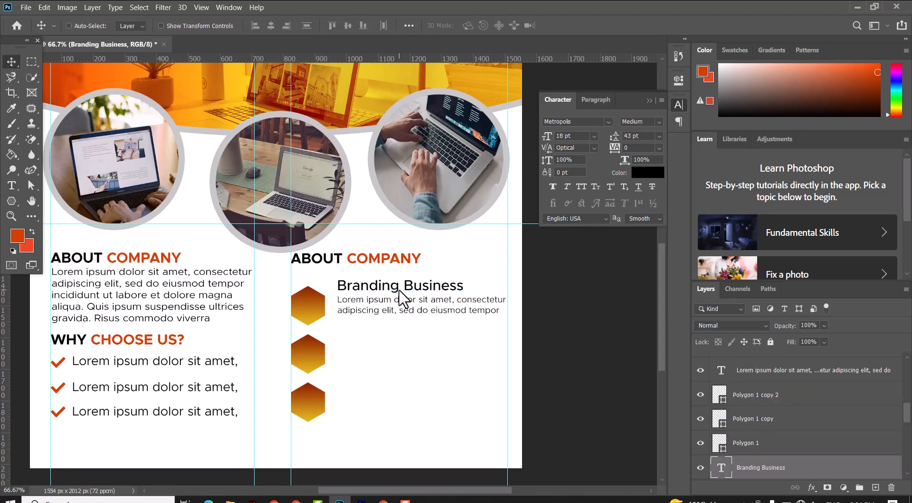
drag(400, 295, 401, 348)
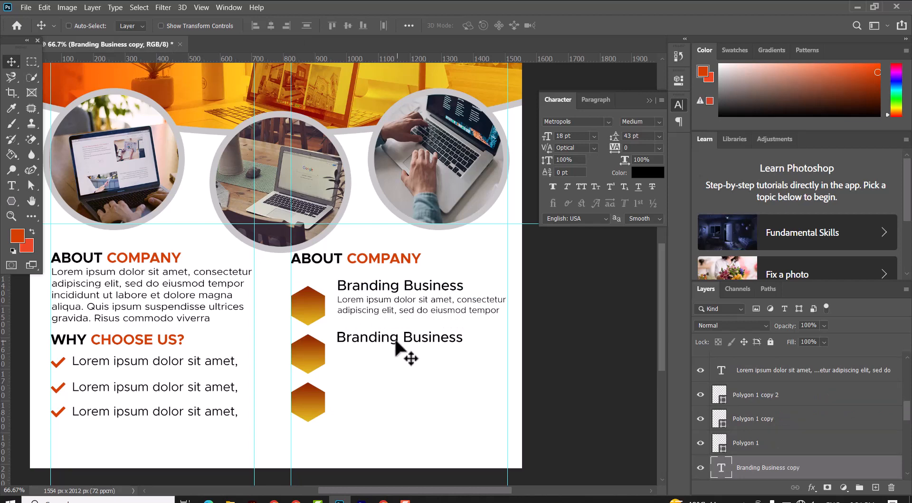
double_click(396, 335)
text(Corporate)
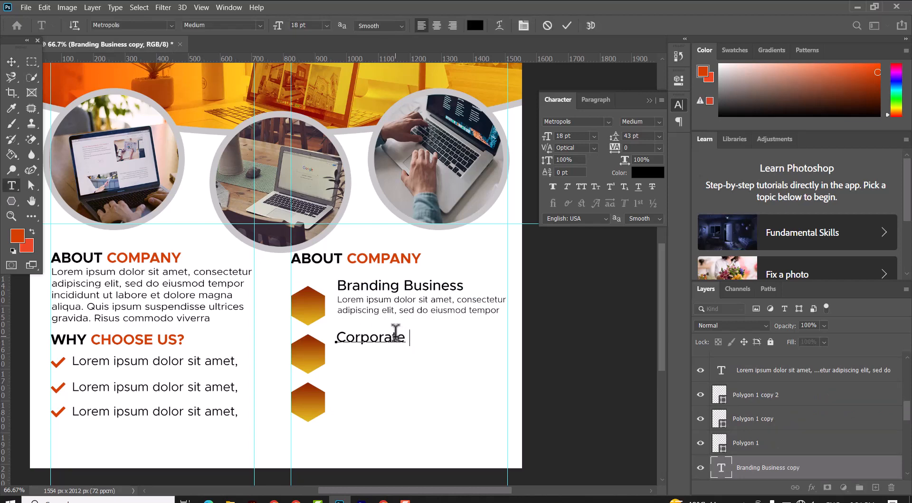
text( Marketing)
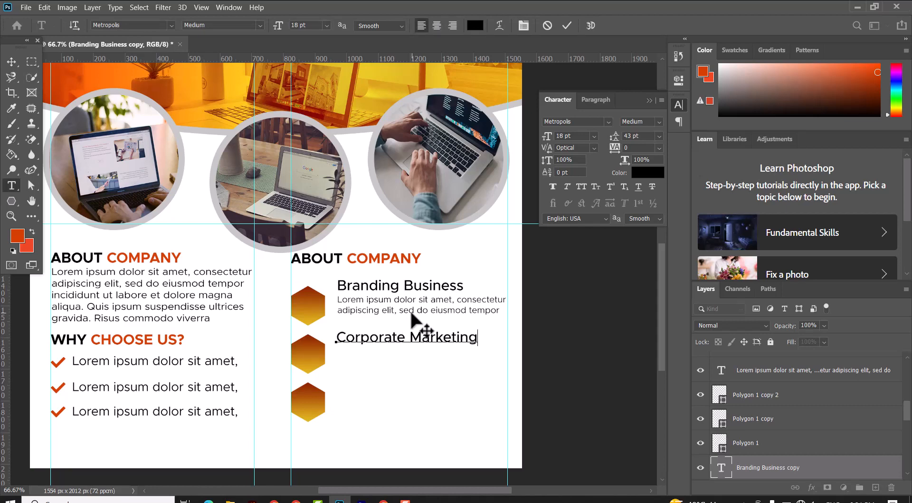
click(568, 25)
key(v)
Copy the placeholder paragraph beneath Corporate Marketing and duplicate the Corporate Marketing title beside the third hexagon.
right_click(388, 310)
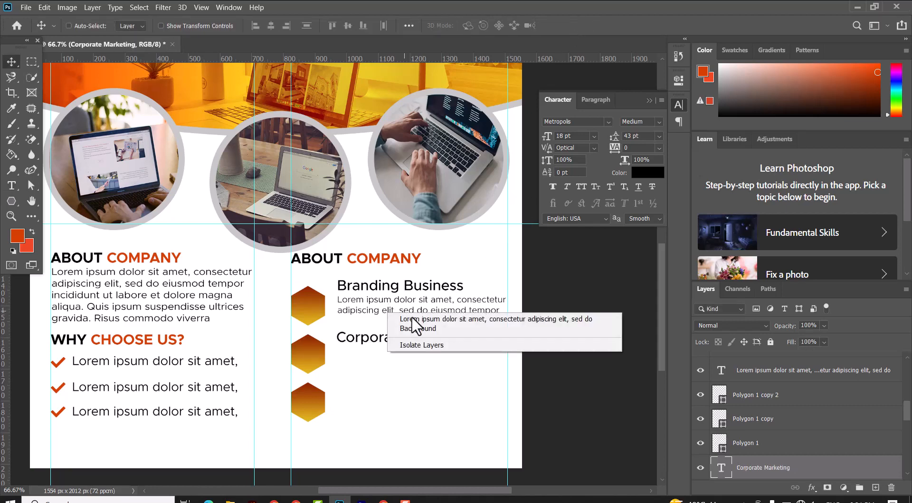
click(413, 319)
drag(395, 311, 383, 394)
right_click(377, 340)
click(387, 347)
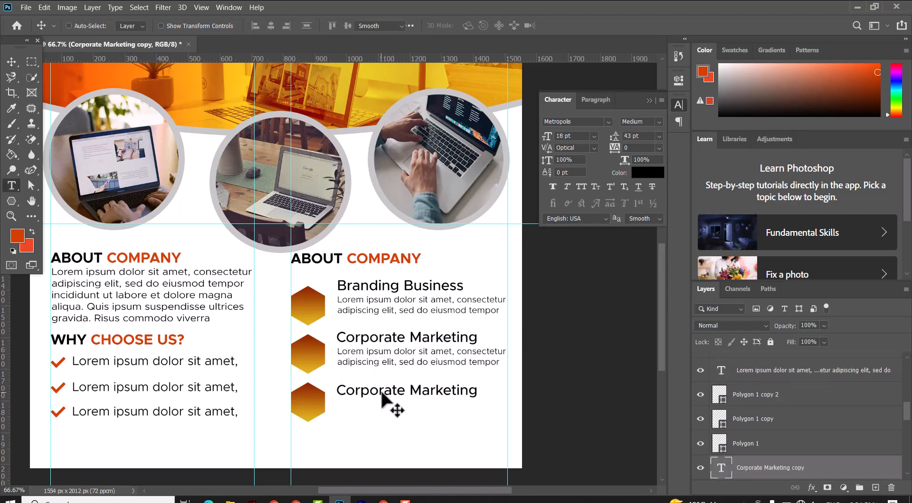
Change the title beside the third hexagon to Branding Business.
double_click(383, 394)
click(383, 394)
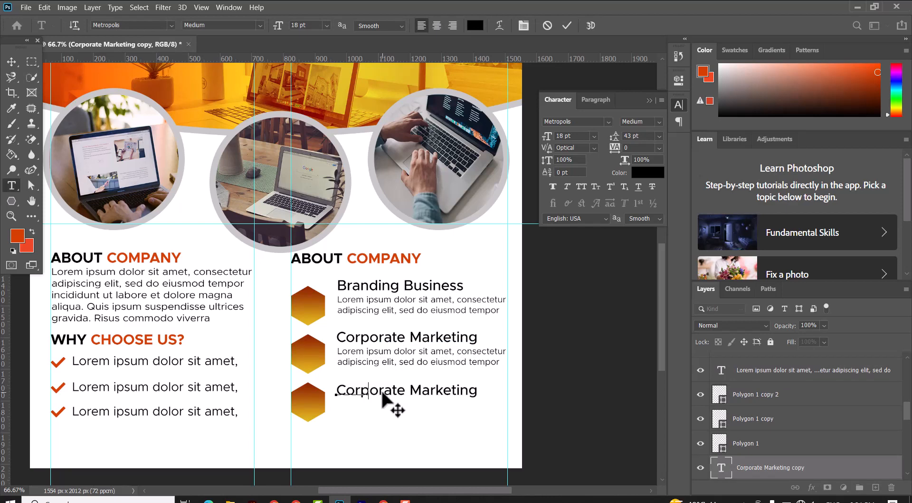
key(ctrl+a)
text(Branding)
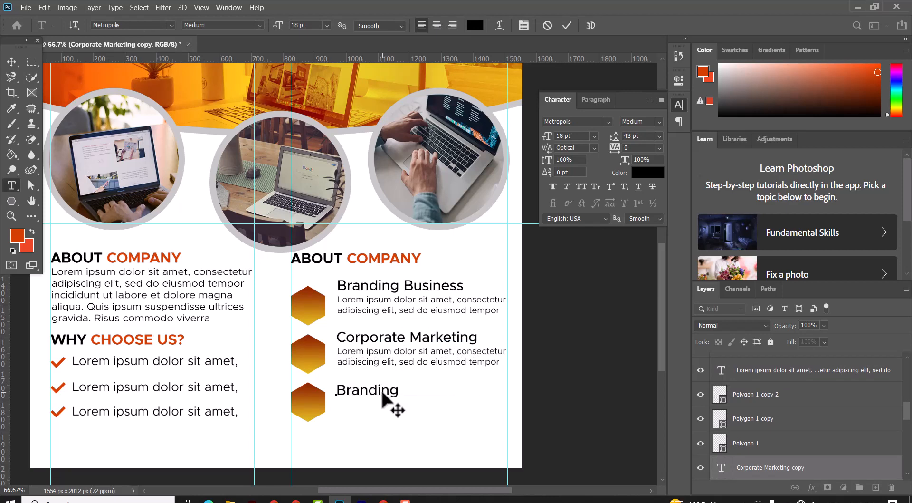
text( Business)
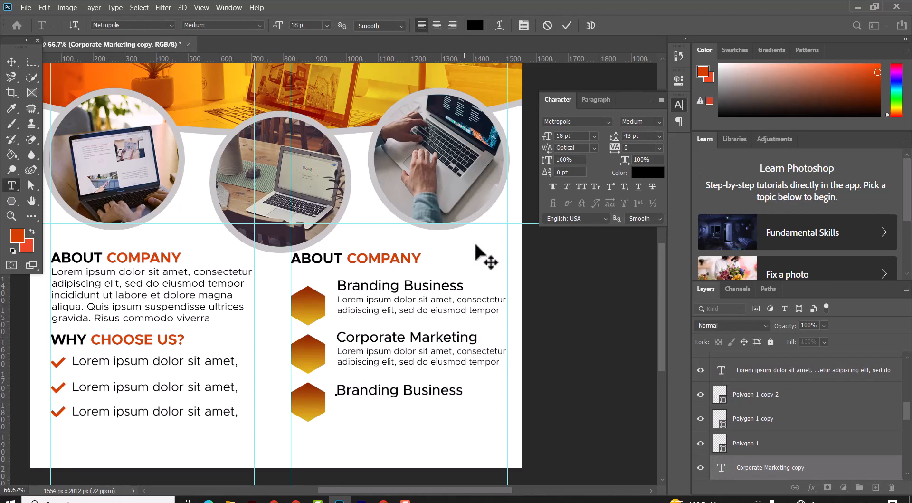
Duplicate the Corporate Marketing placeholder paragraph beneath the third title, Branding Business.
text(v)
right_click(381, 357)
click(407, 365)
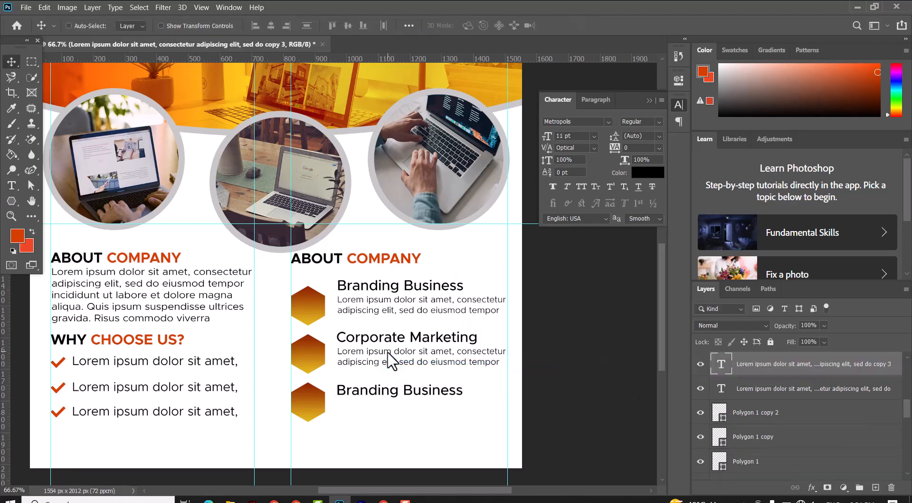
drag(389, 377, 393, 413)
Place the 2907931 computer graph icon above the first hexagon's layer, shrink it to about 1.15%, and position it on that hexagon.
scroll(427, 380, down, 1)
scroll(267, 361, up, 3)
ctrl+click(301, 340)
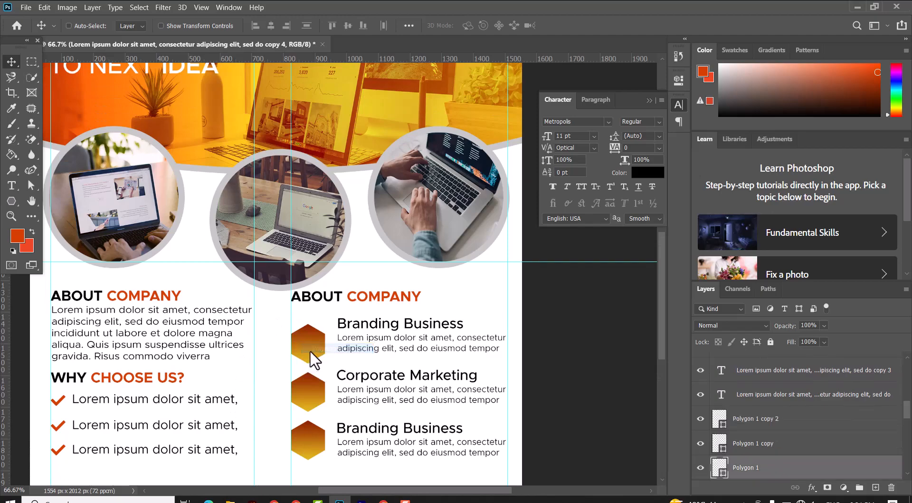
key(alt+Tab)
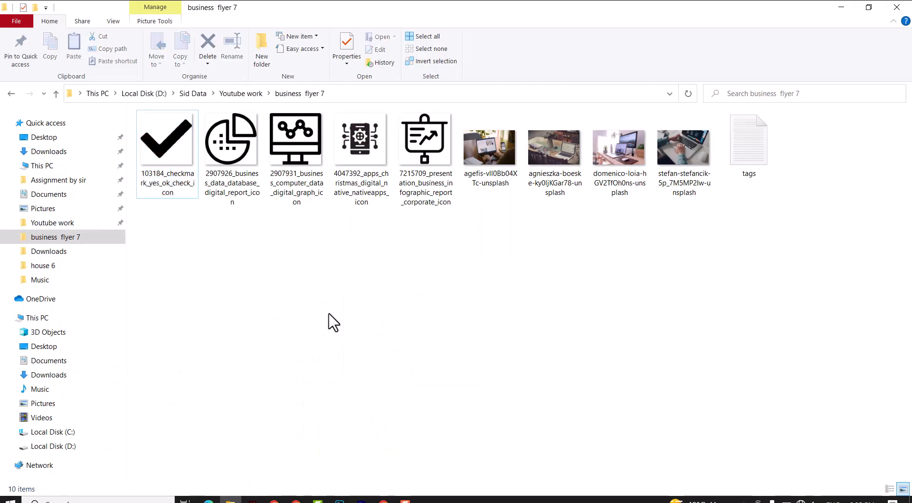
drag(296, 143, 366, 285)
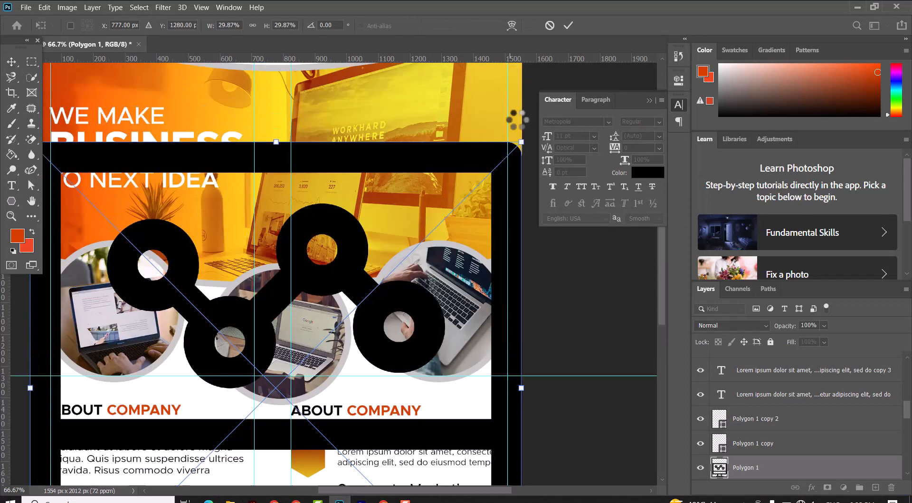
drag(521, 142, 182, 392)
drag(182, 451, 191, 374)
key(Return)
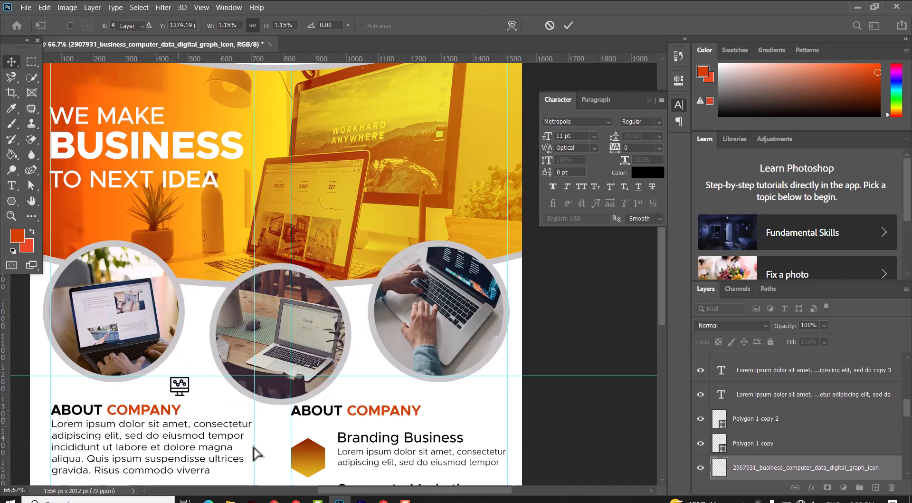
drag(254, 446, 308, 459)
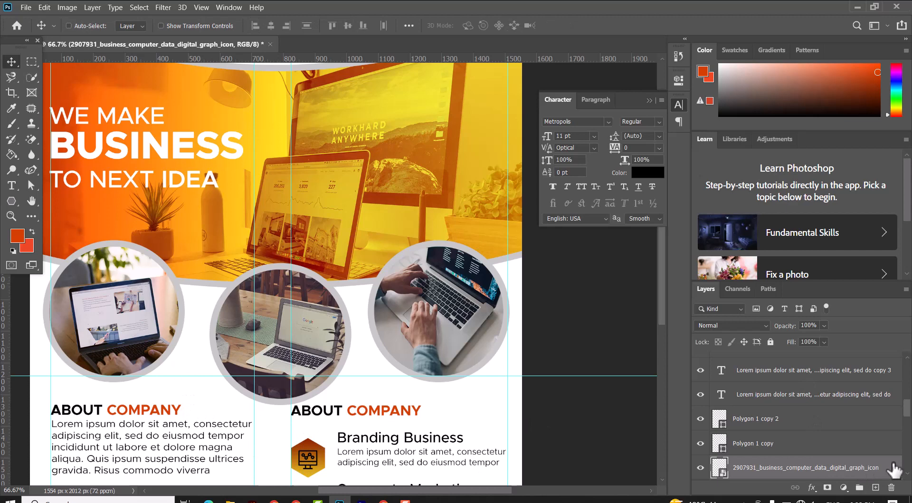
Apply a white Color Overlay to the computer graph icon.
double_click(855, 468)
click(417, 306)
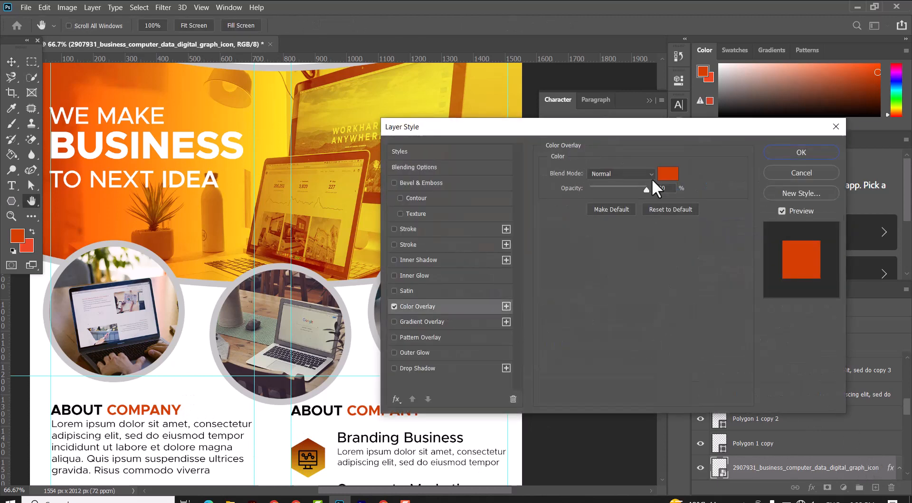
click(665, 170)
click(767, 202)
click(797, 155)
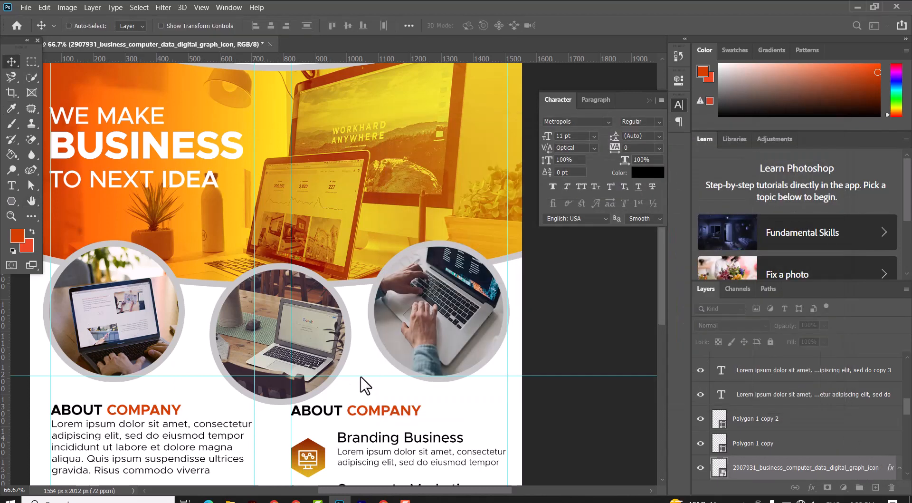
Place the 7215709 presentation infographic icon and shrink it to fit inside the second hexagon.
scroll(303, 447, down, 2)
scroll(303, 447, down, 4)
click(230, 500)
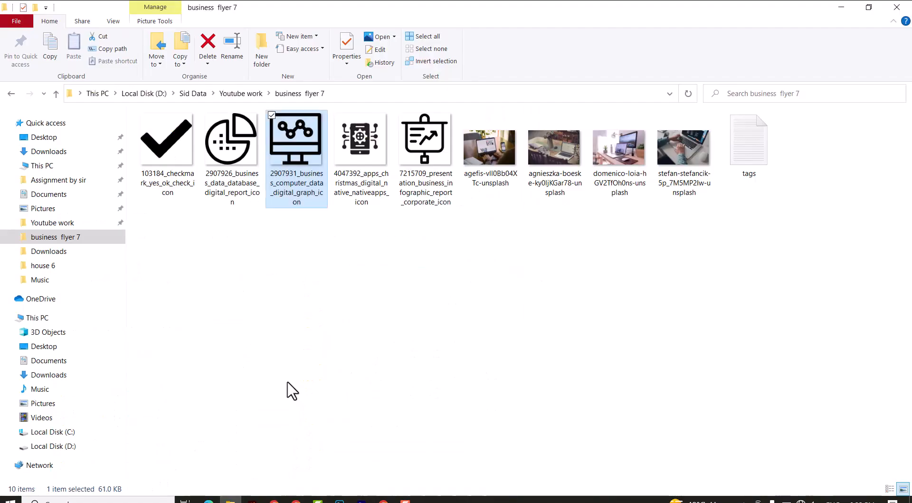
drag(425, 143, 313, 419)
key(ctrl+t)
key(Return)
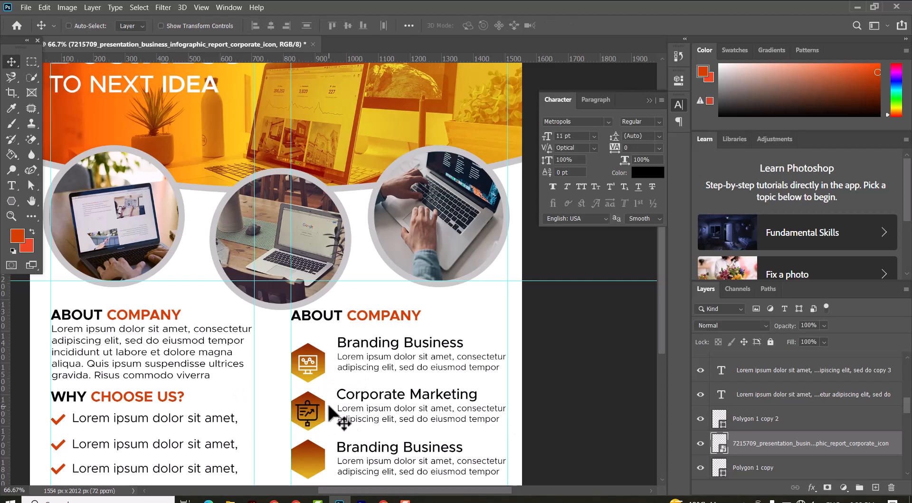
Copy the computer graph icon's layer style onto the presentation icon.
scroll(843, 448, down, 1)
right_click(889, 467)
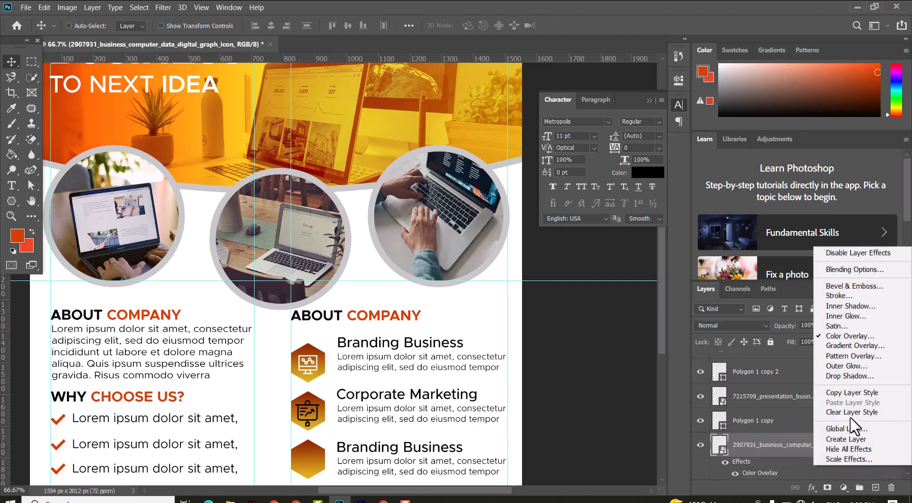
click(854, 393)
right_click(790, 401)
click(663, 310)
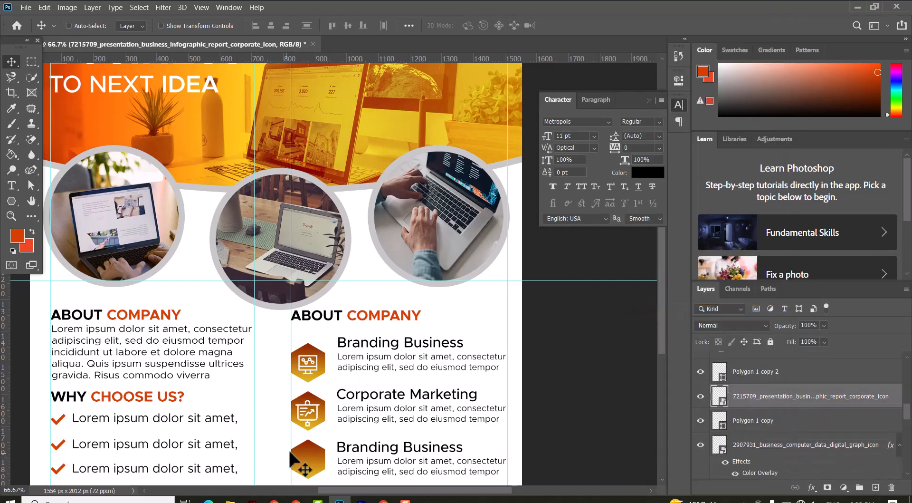
Place the 4047392 native apps icon above the third hexagon's layer and scale it down to about 1.87%.
click(233, 498)
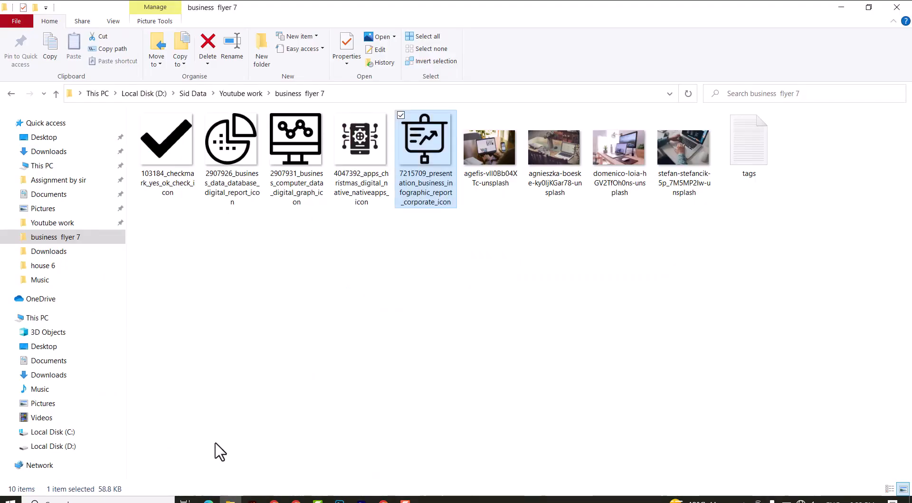
click(360, 152)
click(339, 499)
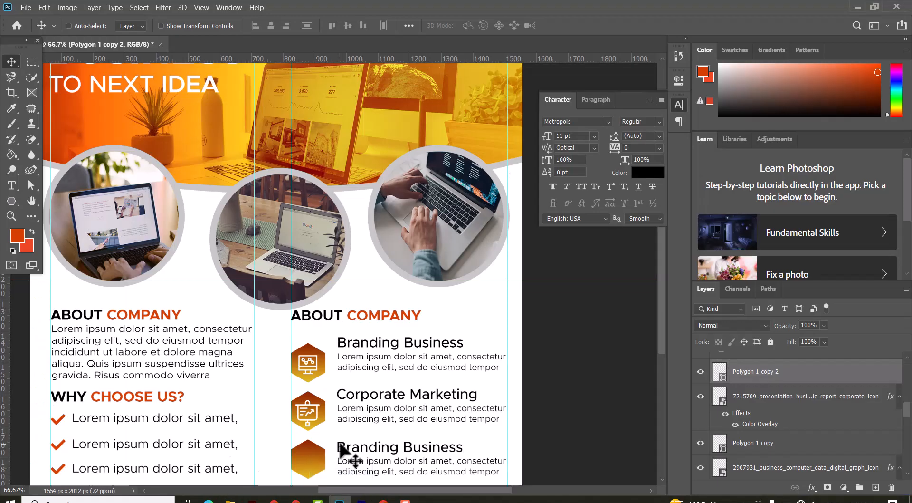
drag(342, 452, 483, 180)
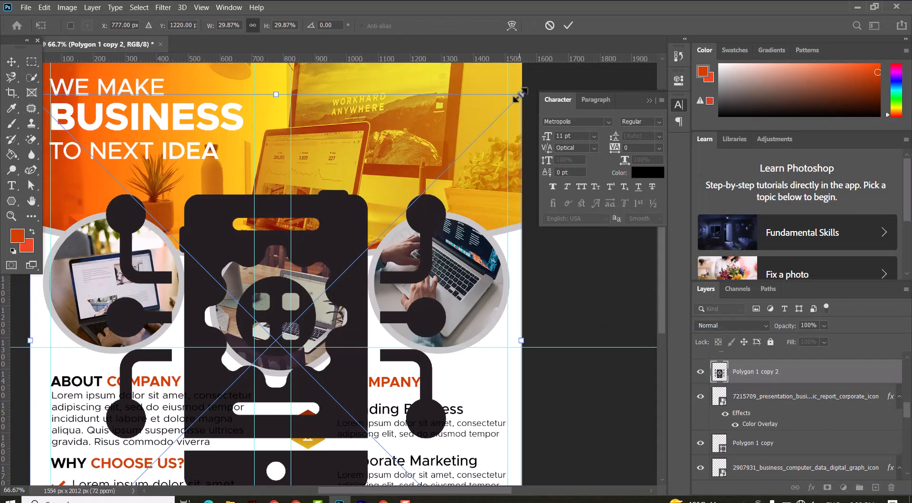
drag(520, 95, 126, 424)
drag(110, 481, 266, 262)
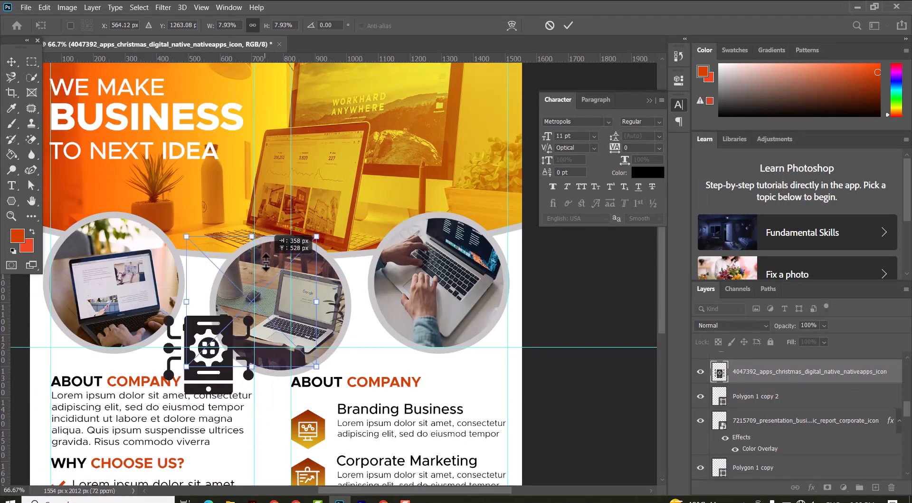
drag(316, 236, 214, 335)
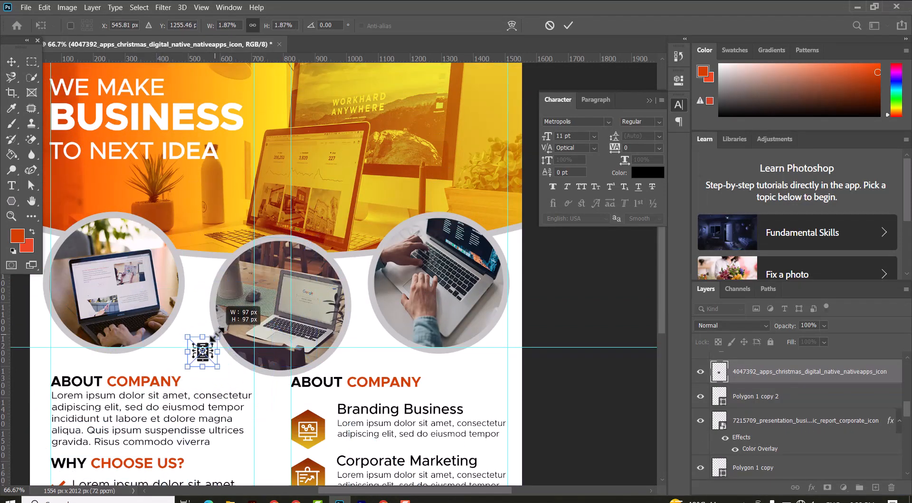
key(Return)
Move the native apps icon onto the third hexagon and paste the copied white overlay style on it.
scroll(219, 285, down, 5)
drag(224, 218, 328, 393)
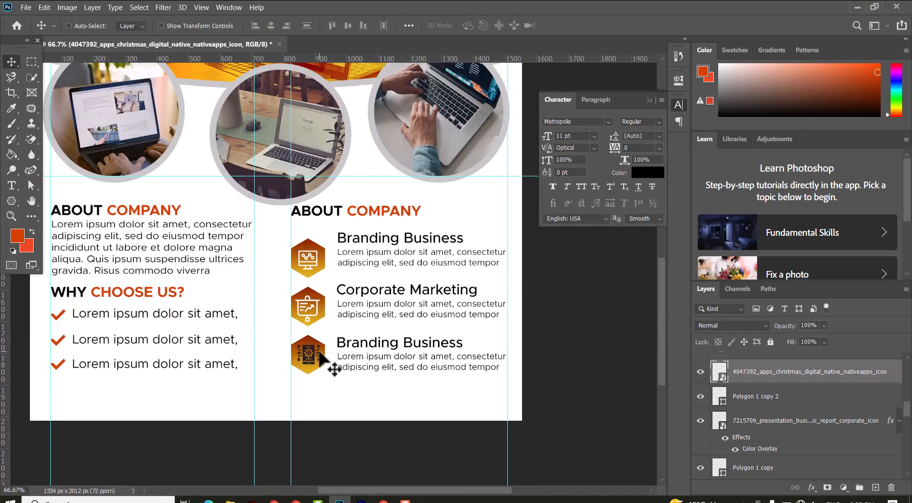
right_click(820, 372)
click(744, 312)
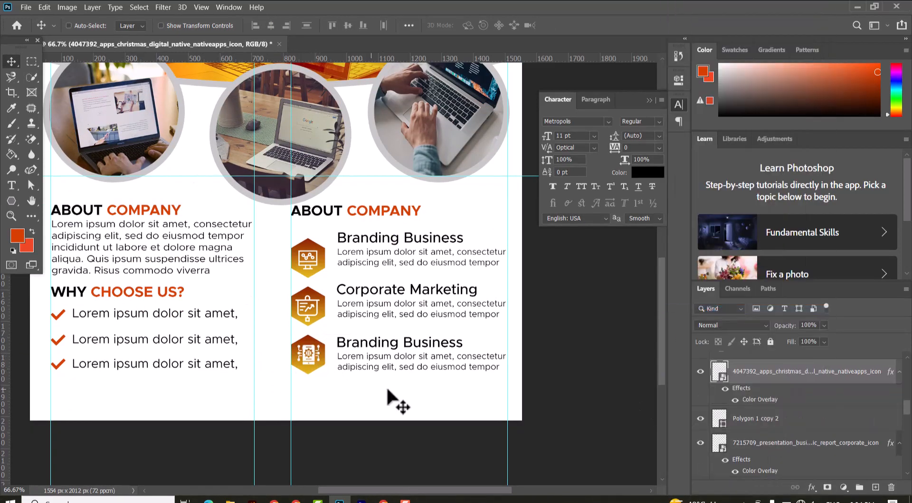
Place the 2907926 pie chart report icon and shrink it to logo size in the white area above the banner.
scroll(356, 338, up, 9)
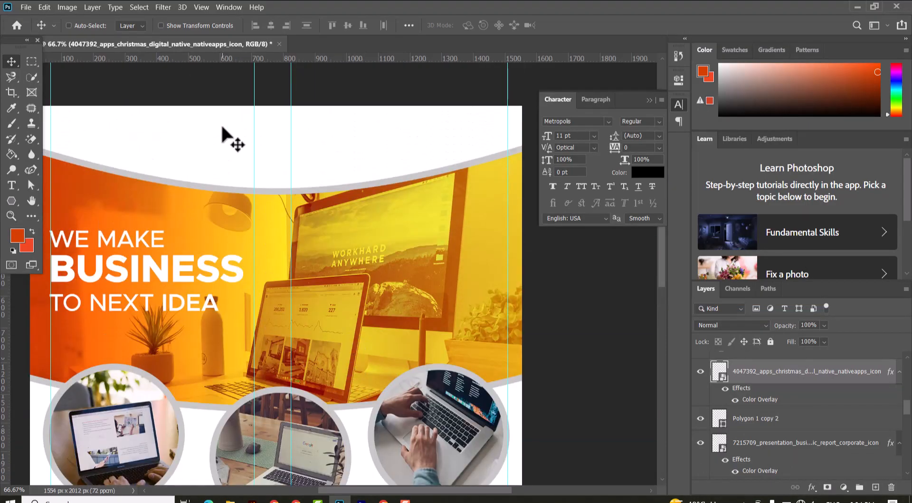
right_click(223, 129)
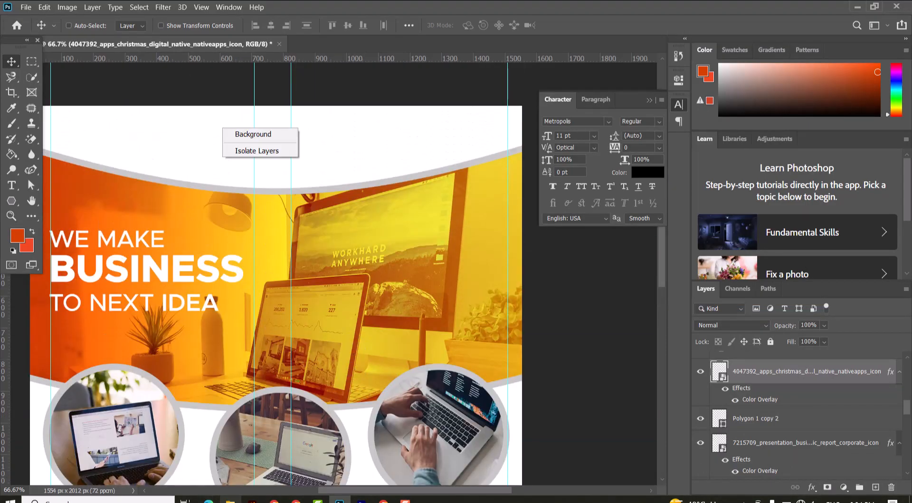
click(230, 500)
drag(232, 152, 335, 185)
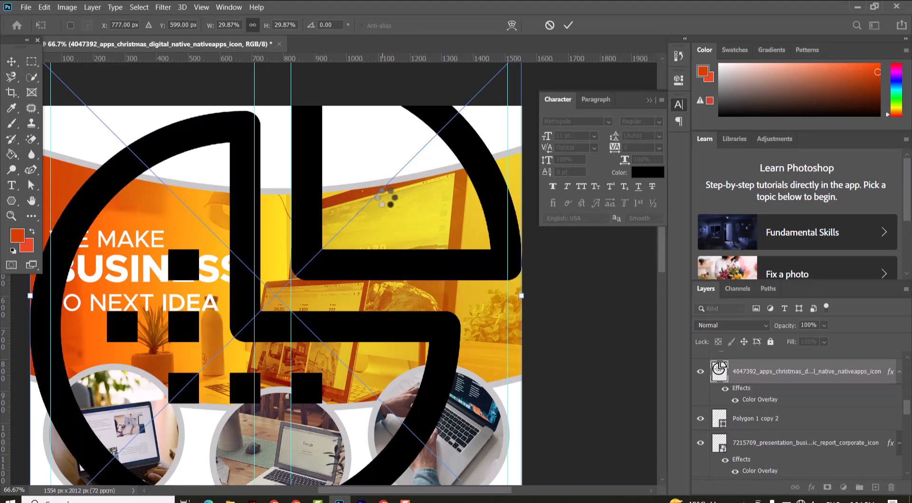
scroll(393, 196, up, 2)
drag(522, 136, 150, 450)
drag(131, 482, 238, 237)
key(Return)
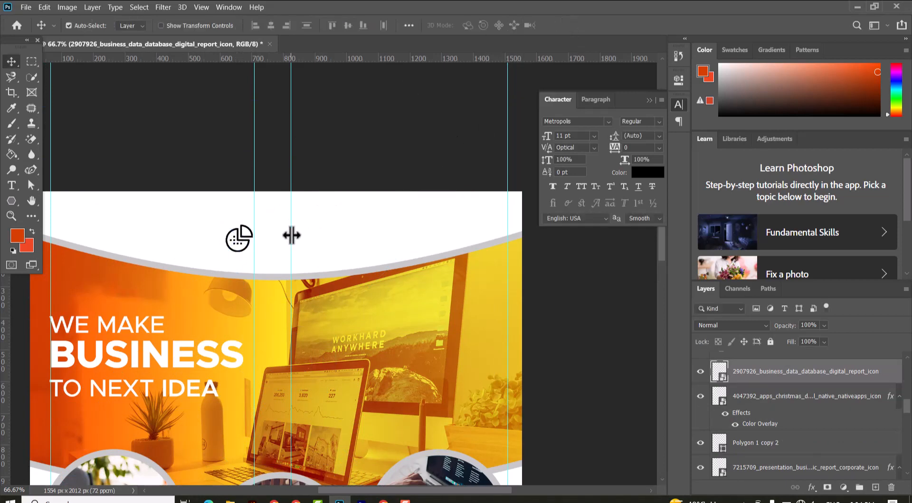
Try to center the pie chart icon horizontally on the canvas.
key(ctrl+a)
click(271, 24)
key(ctrl+d)
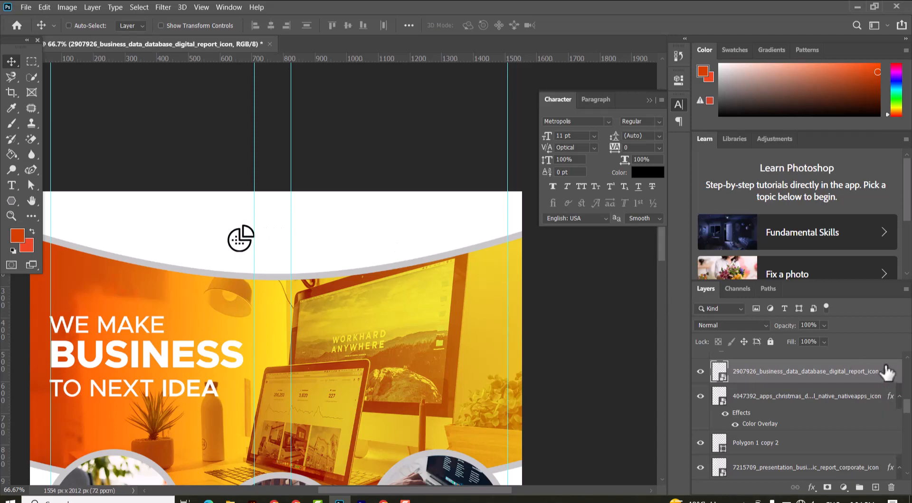
Add a Gradient Overlay to the pie chart icon and open its gradient for editing.
double_click(875, 376)
click(426, 321)
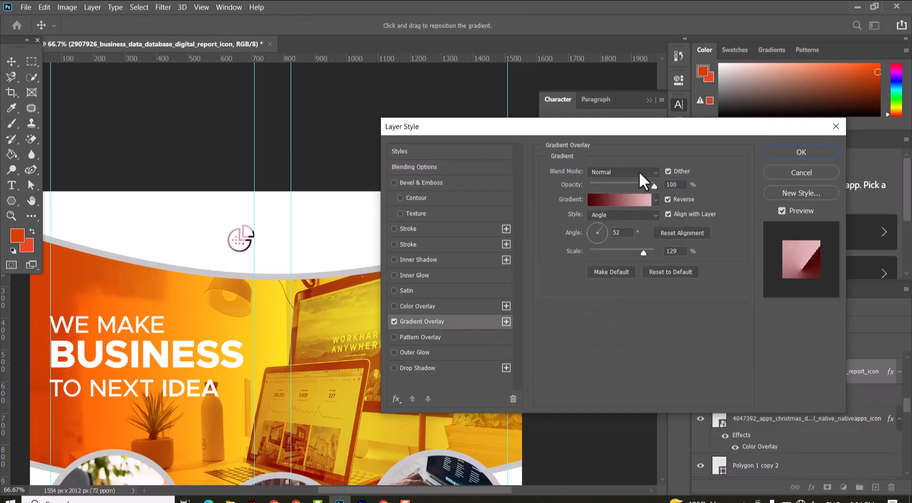
click(655, 201)
click(559, 223)
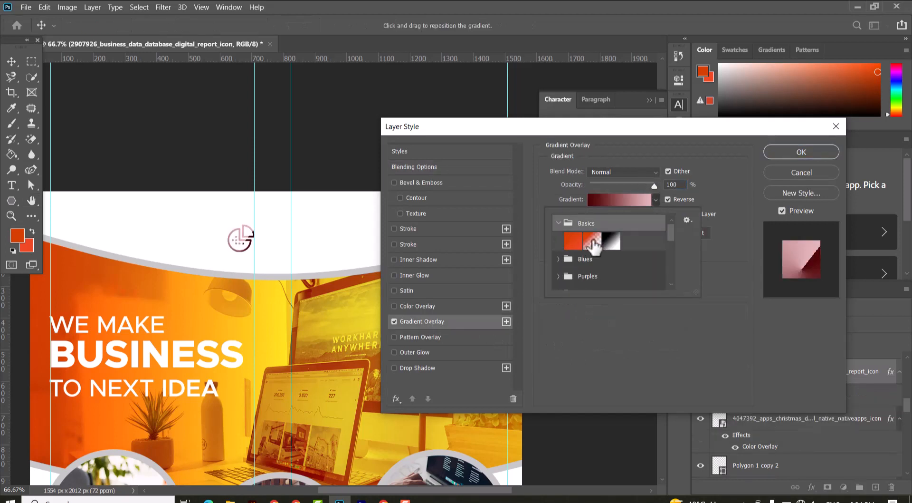
click(604, 202)
click(604, 200)
Recolor the icon's gradient from yellow to orange-red with colors sampled from the banner's edges, and apply the layer style.
click(794, 255)
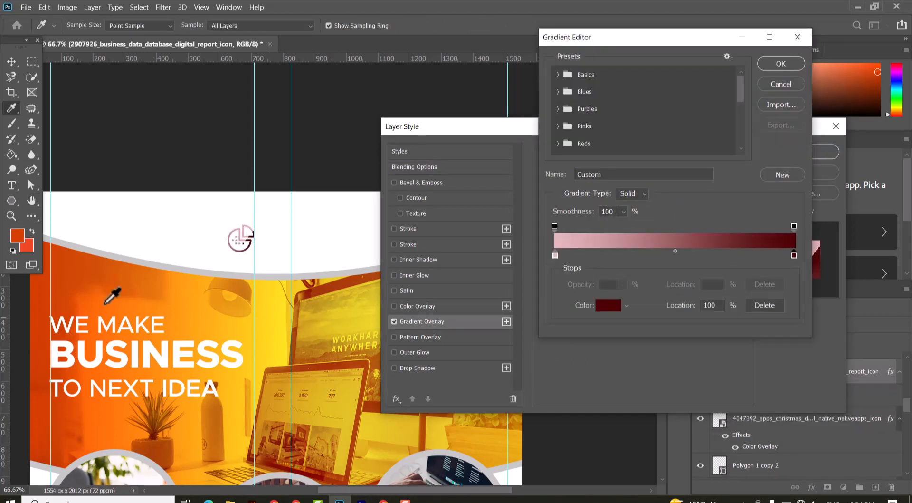
click(40, 278)
click(555, 255)
click(521, 442)
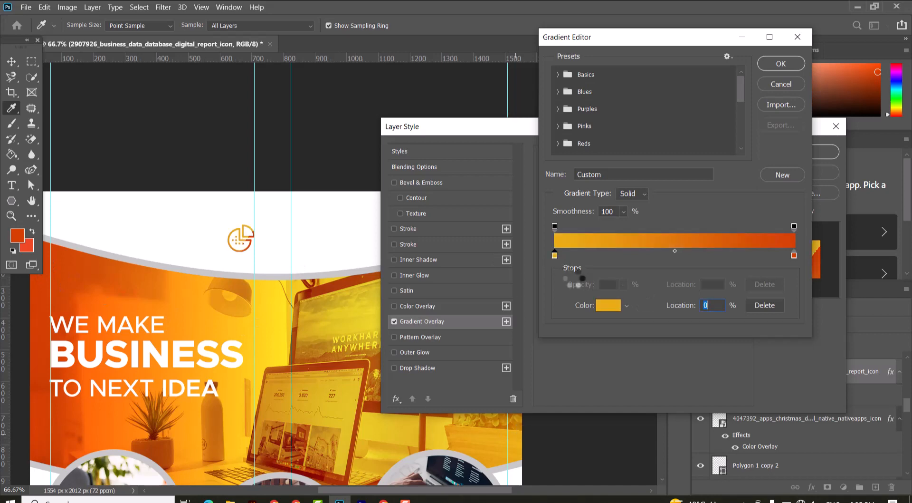
click(780, 64)
click(811, 149)
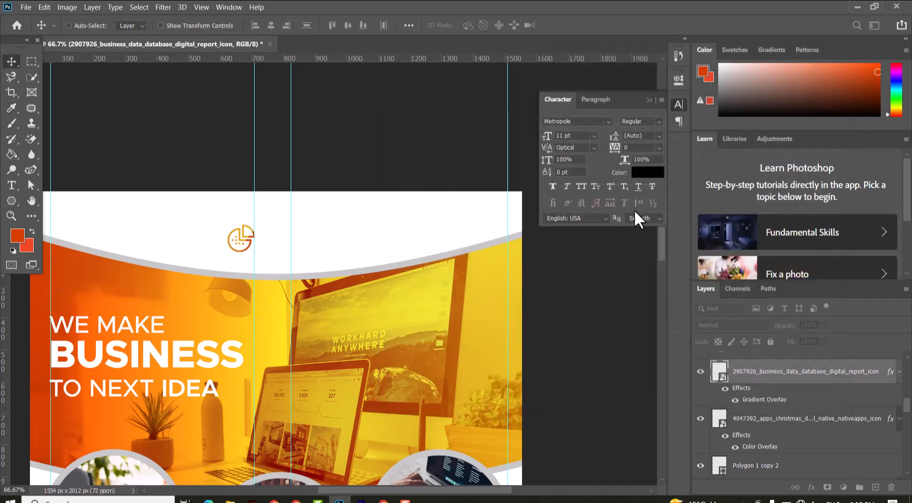
Add the text "LOGO HERE" in Metropolis Bold beside the pie chart icon above the banner.
key(t)
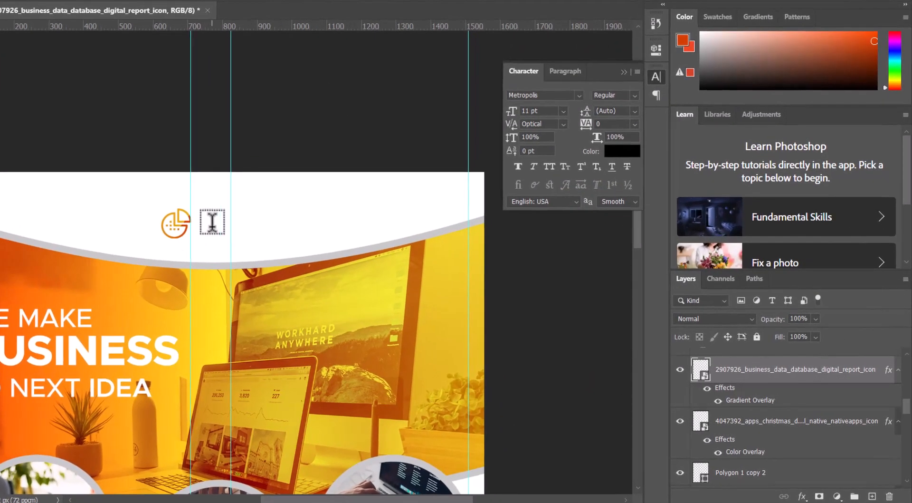
click(270, 231)
click(187, 1)
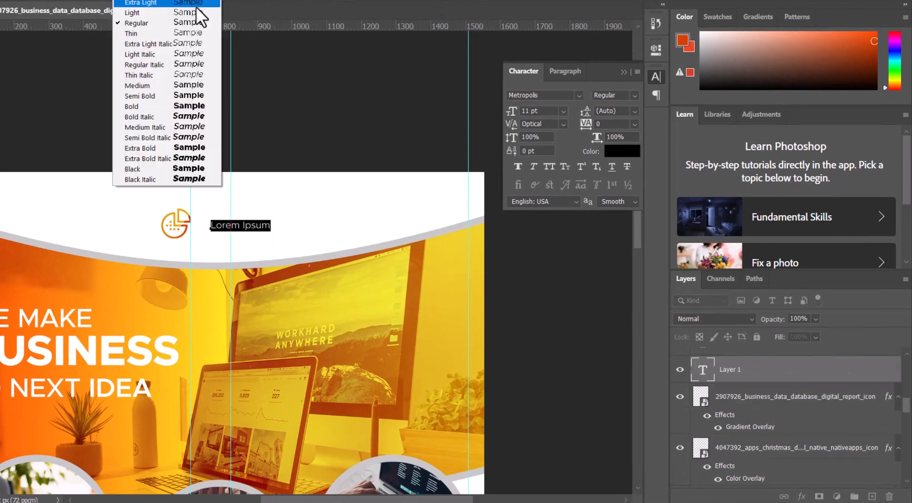
click(187, 110)
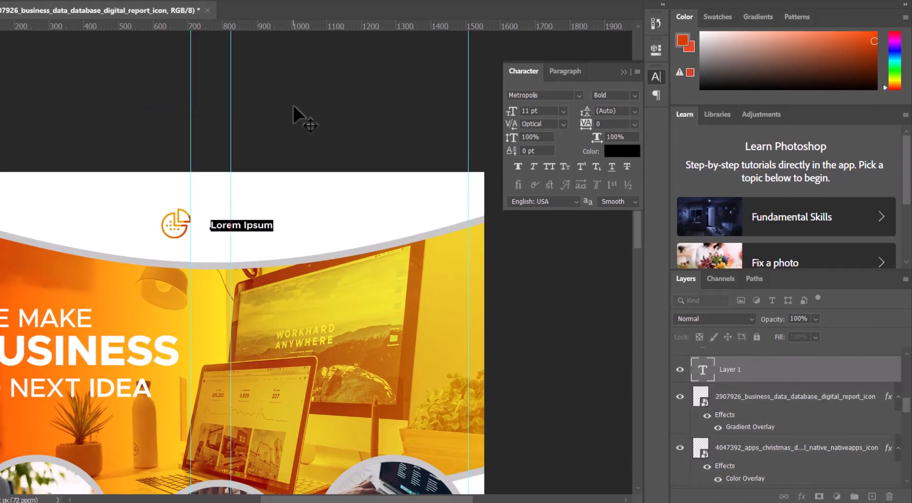
text(LOGO HERE)
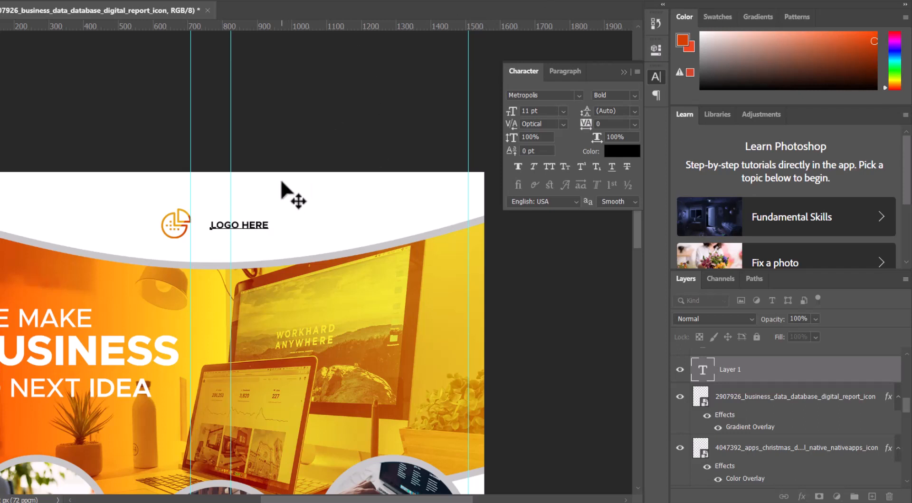
Set the LOGO HERE text to 16 pt and move it slightly closer to the pie chart icon.
key(ctrl+a)
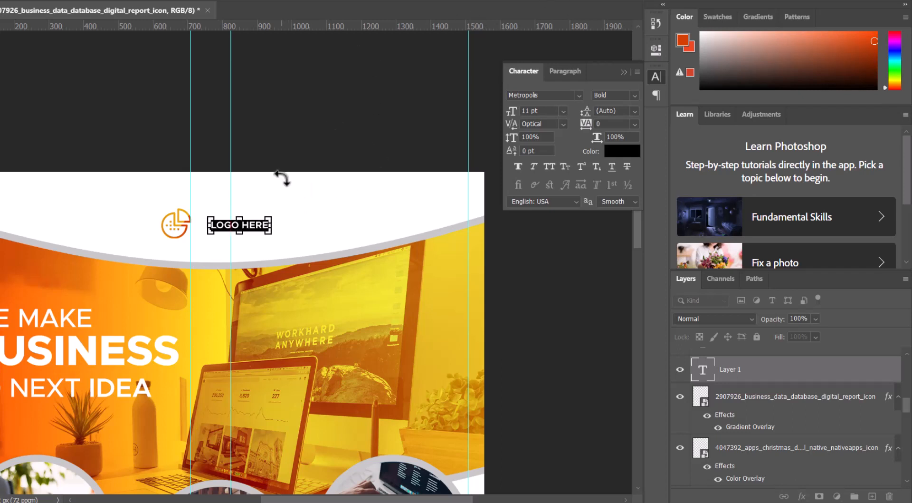
click(271, 1)
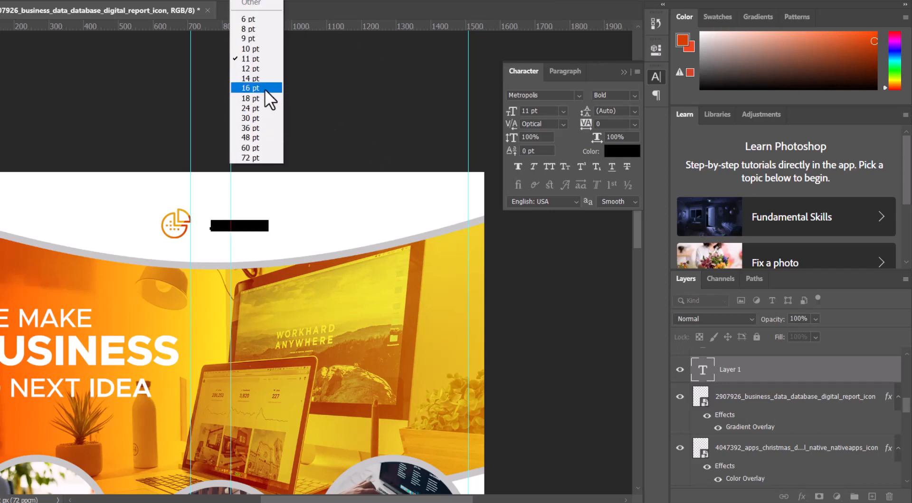
click(264, 88)
key(ctrl+Return)
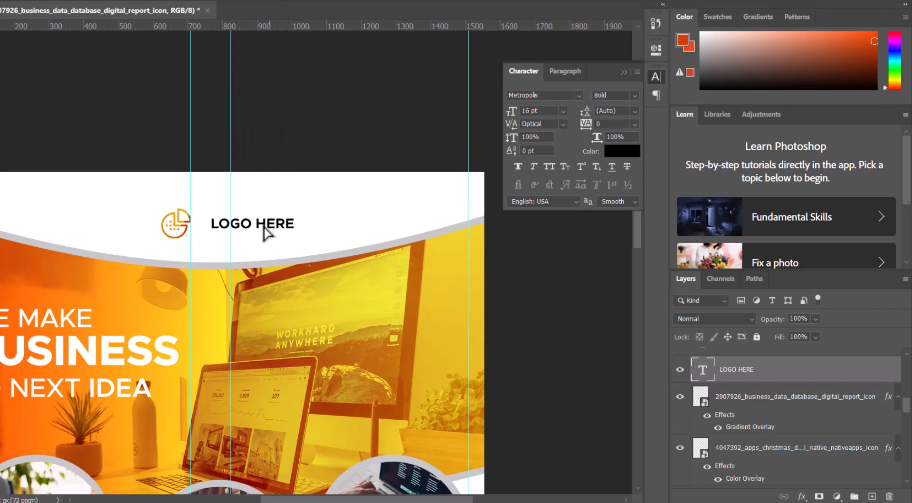
drag(265, 227, 261, 225)
Draw a rectangle about 1575 by 137 px across the flyer's bottom edge, and put away the character settings.
scroll(336, 261, down, 2)
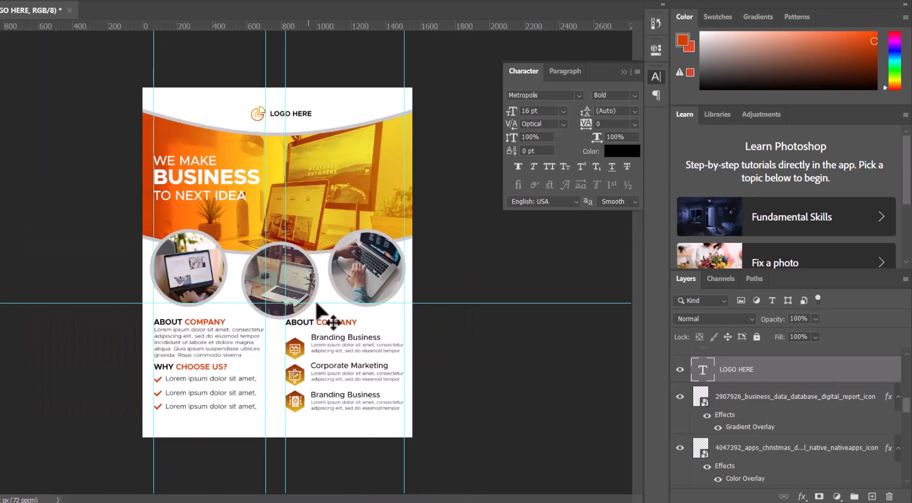
scroll(322, 300, up, 2)
scroll(297, 241, down, 10)
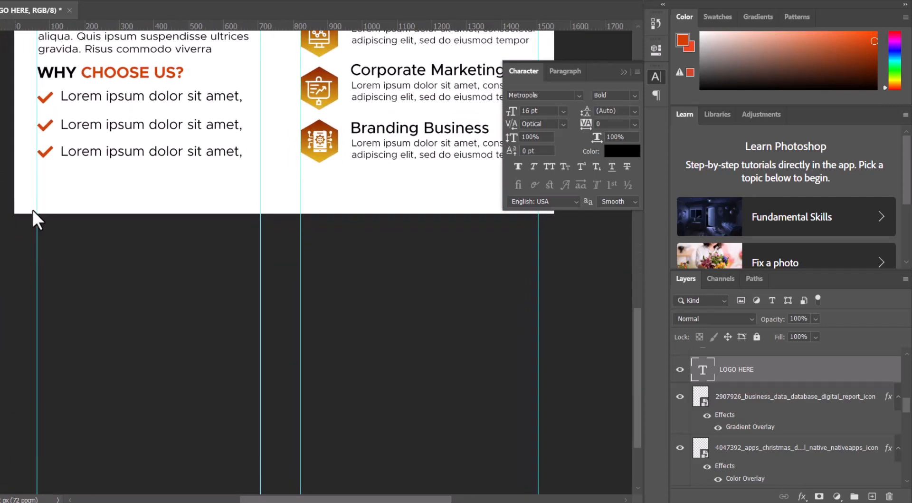
drag(2, 182, 559, 231)
click(624, 46)
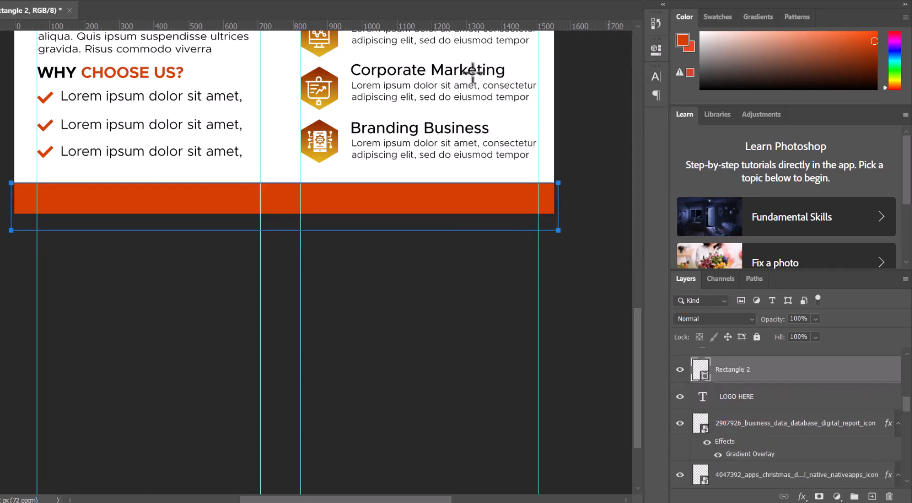
Fill the bottom rectangle with the yellow-to-dark-red gradient, rotated to a nearly horizontal angle of 2 degrees.
click(53, 1)
click(31, 16)
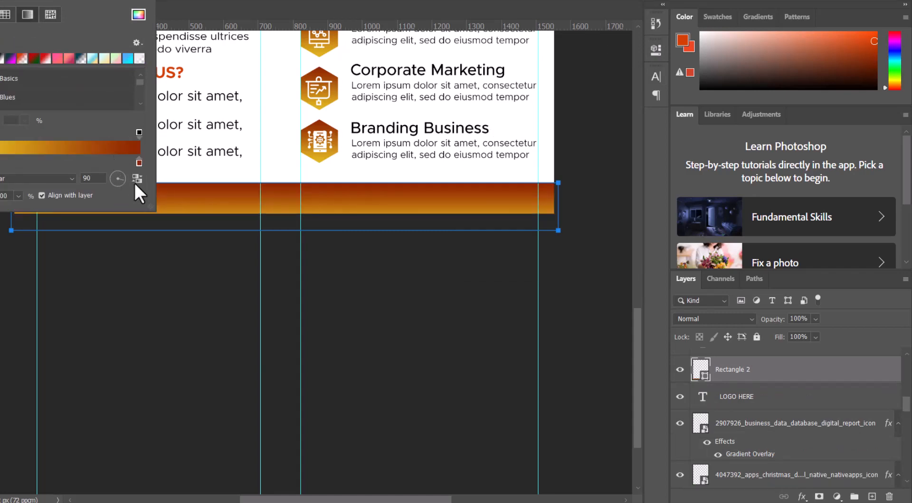
drag(135, 184, 136, 178)
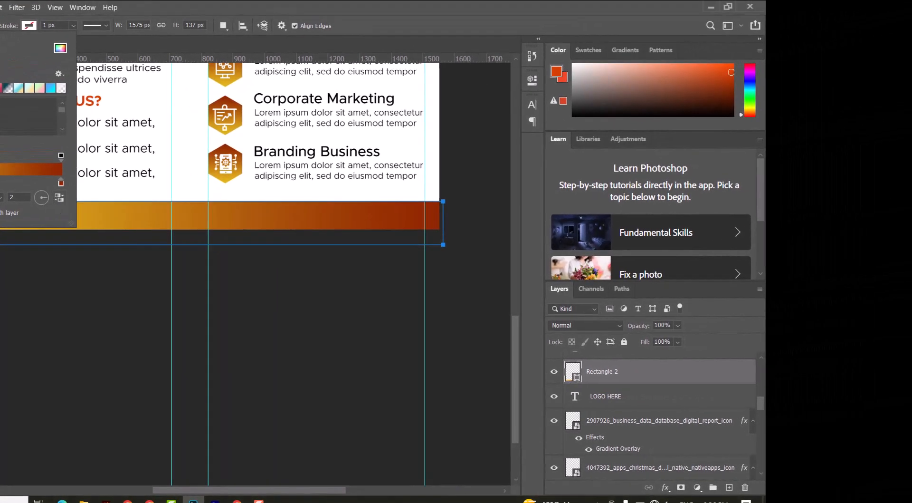
key(v)
scroll(380, 233, up, 3)
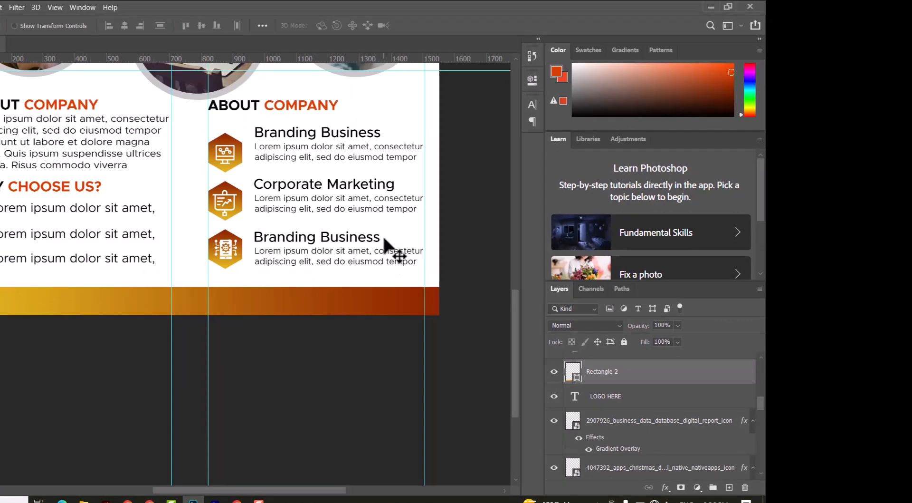
key(ctrl+minus)
key(ctrl+minus)
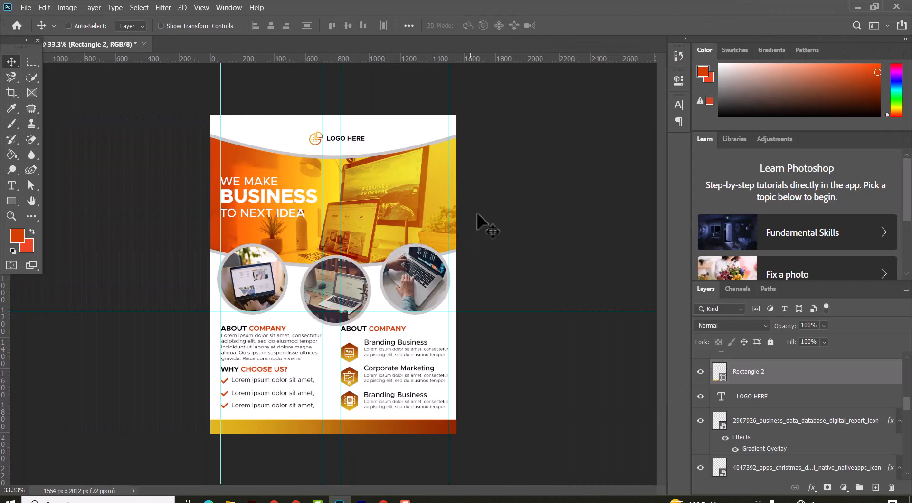
Turn off the display of Extras to hide the guides over the whole flyer.
click(203, 7)
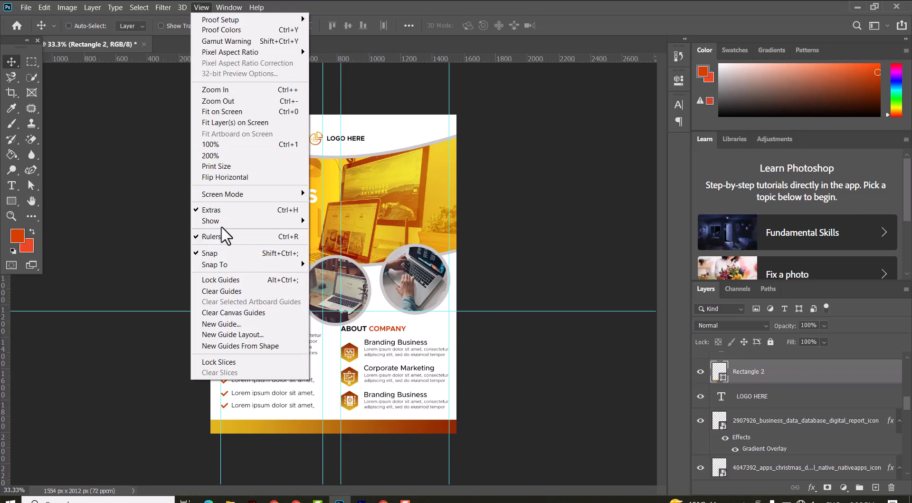
mouse_move(293, 222)
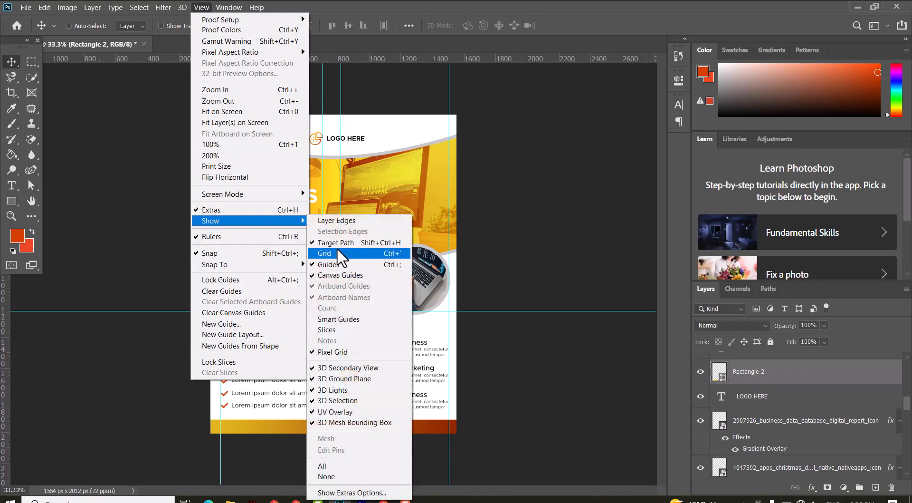
click(290, 208)
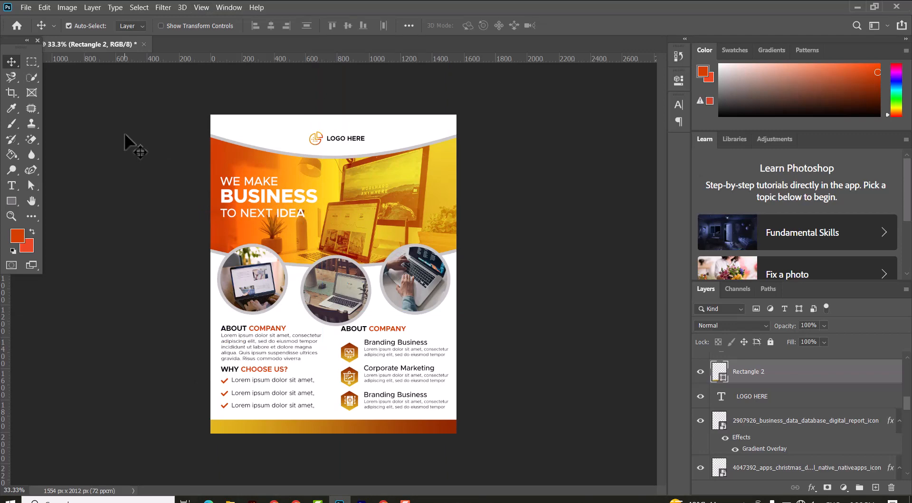
key(ctrl+plus)
key(ctrl+minus)
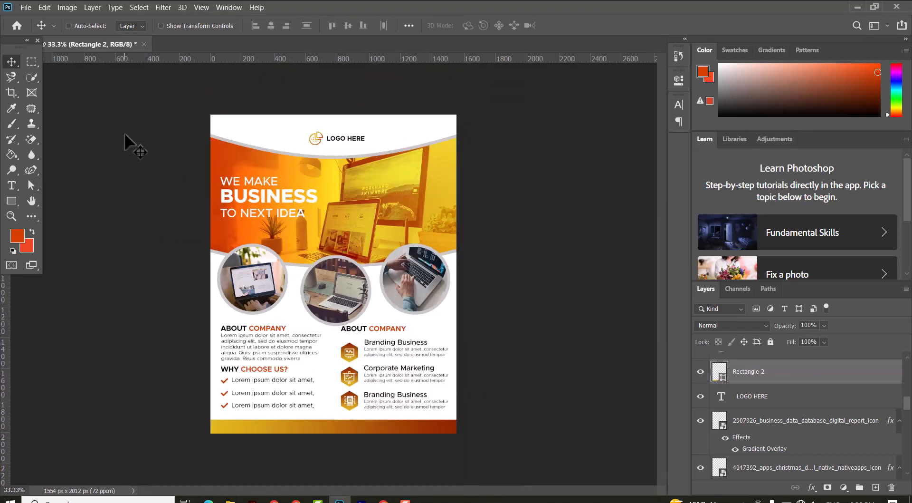